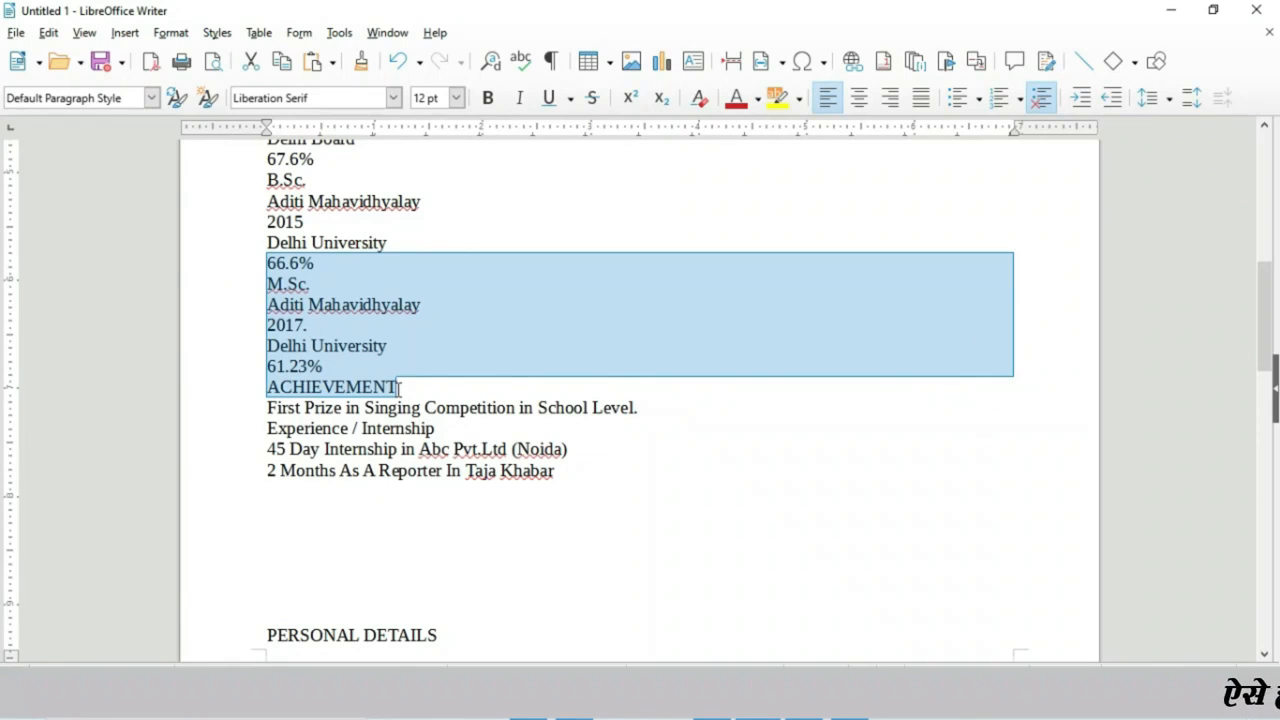
# Look through the unformatted resume text, from the internship, personal details and declaration sections back to the contact and education lines.
pyautogui.moveTo(259, 333); pyautogui.dragTo(495, 358)
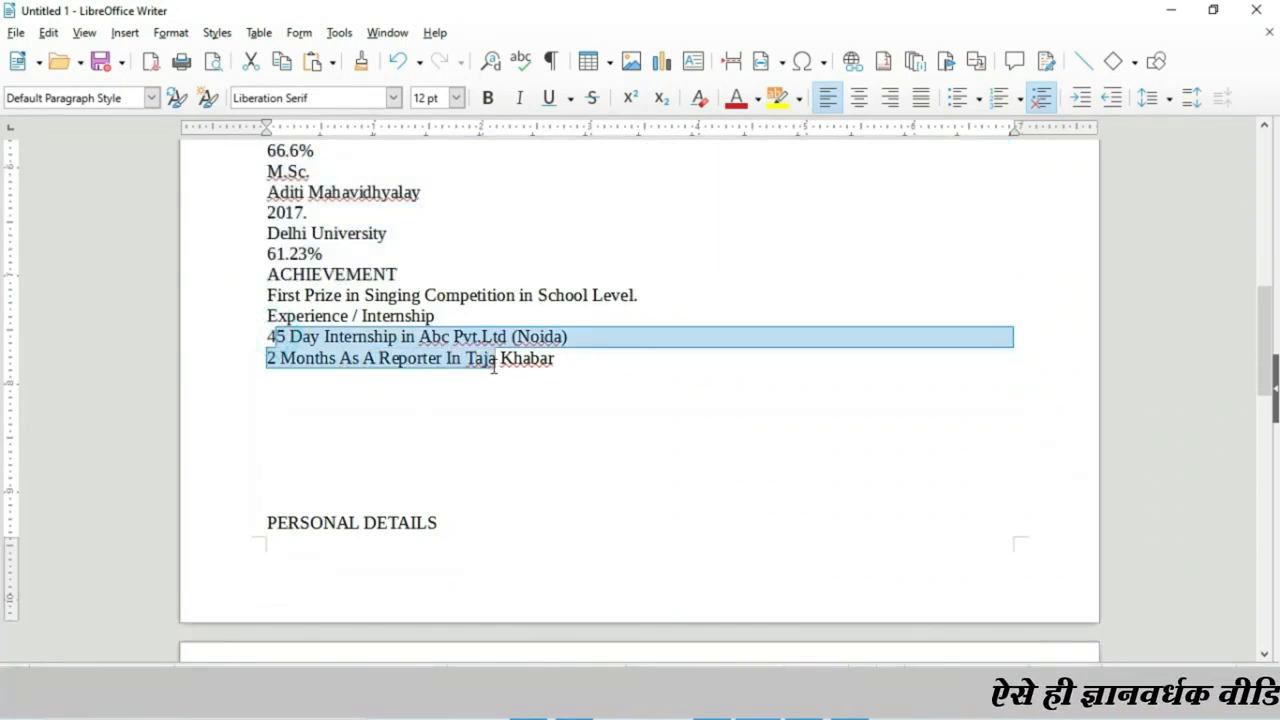
pyautogui.scroll(-4, 491, 366)
pyautogui.scroll(-4, 385, 425)
pyautogui.moveTo(284, 413); pyautogui.dragTo(391, 563)
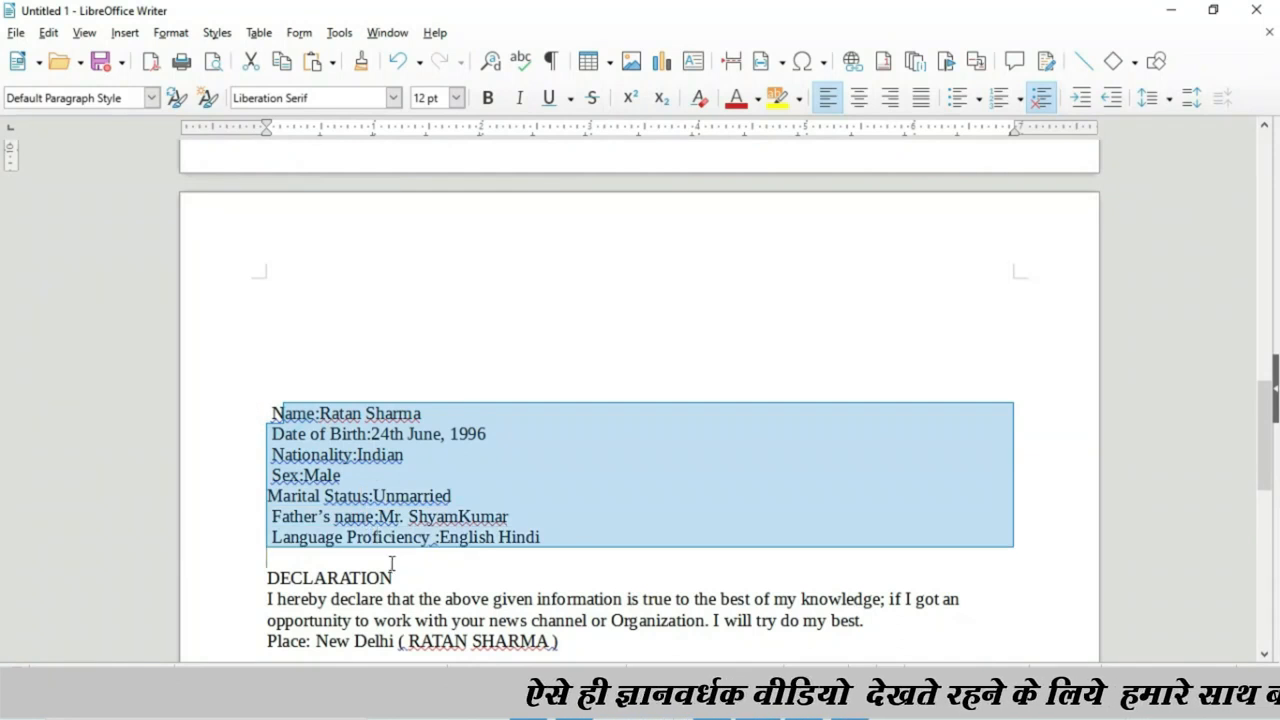
pyautogui.scroll(-3, 391, 540)
pyautogui.scroll(15, 391, 503)
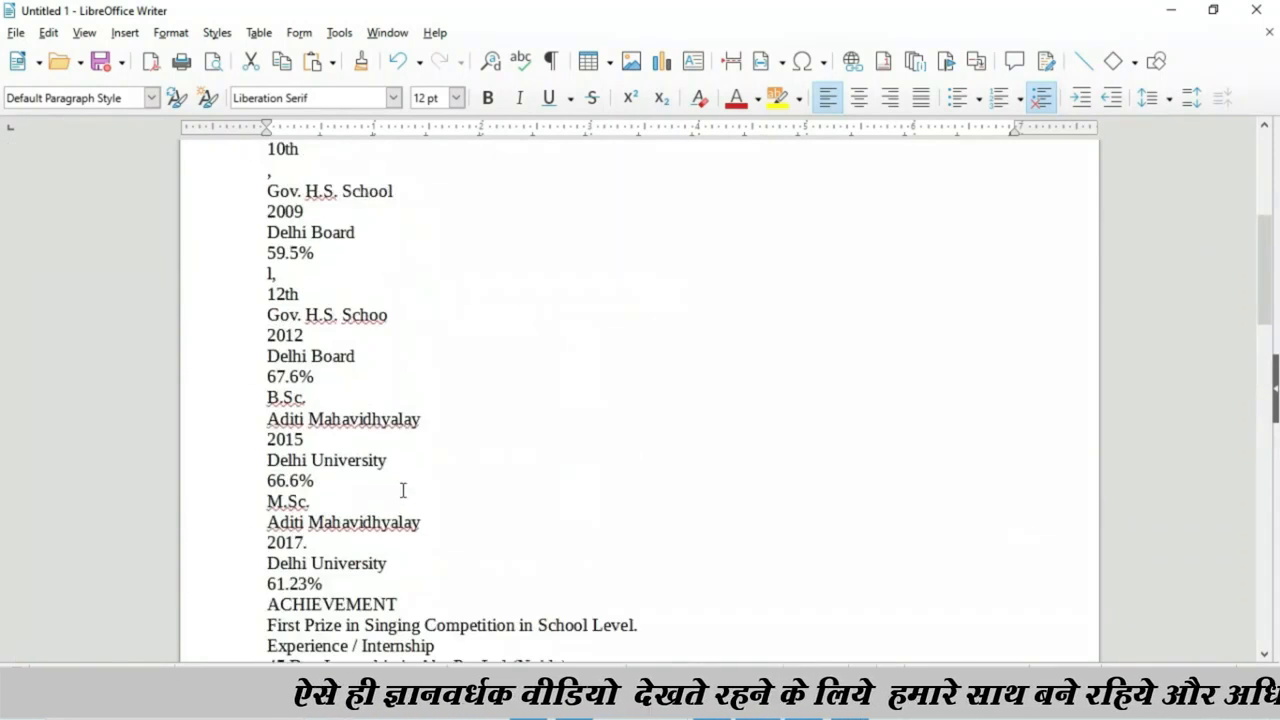
pyautogui.scroll(7, 403, 490)
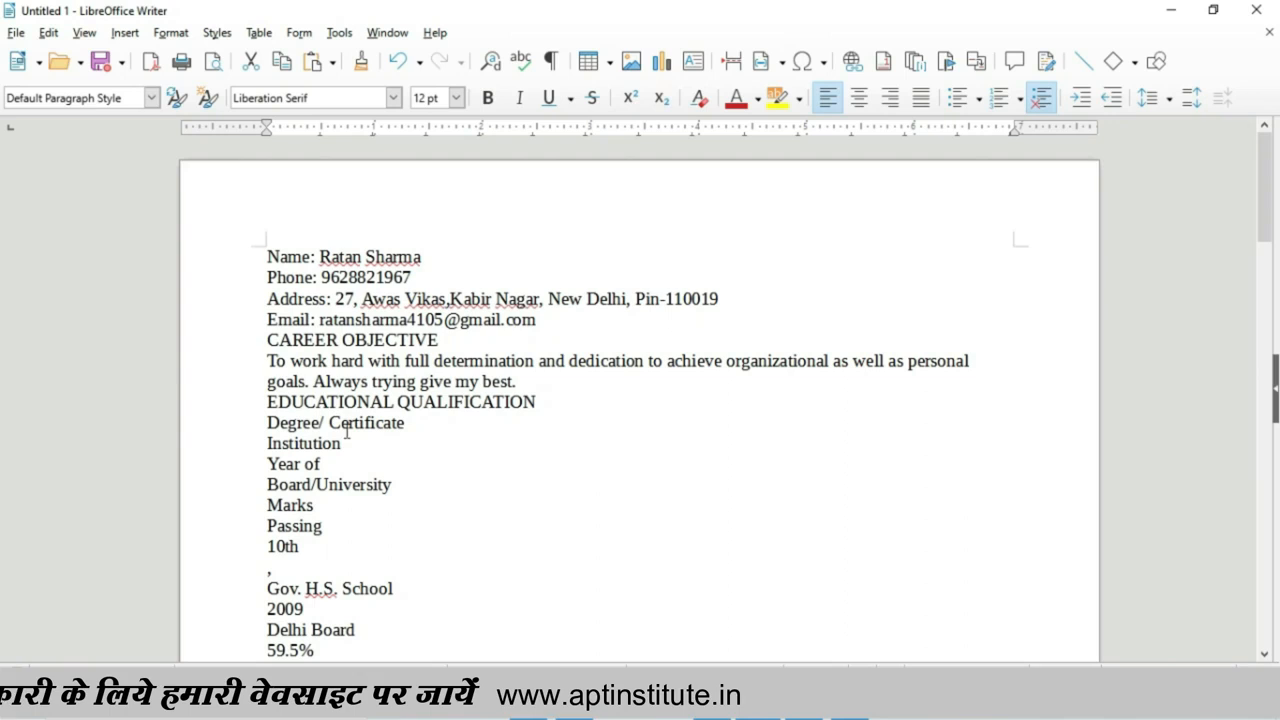
pyautogui.moveTo(247, 259); pyautogui.dragTo(382, 546)
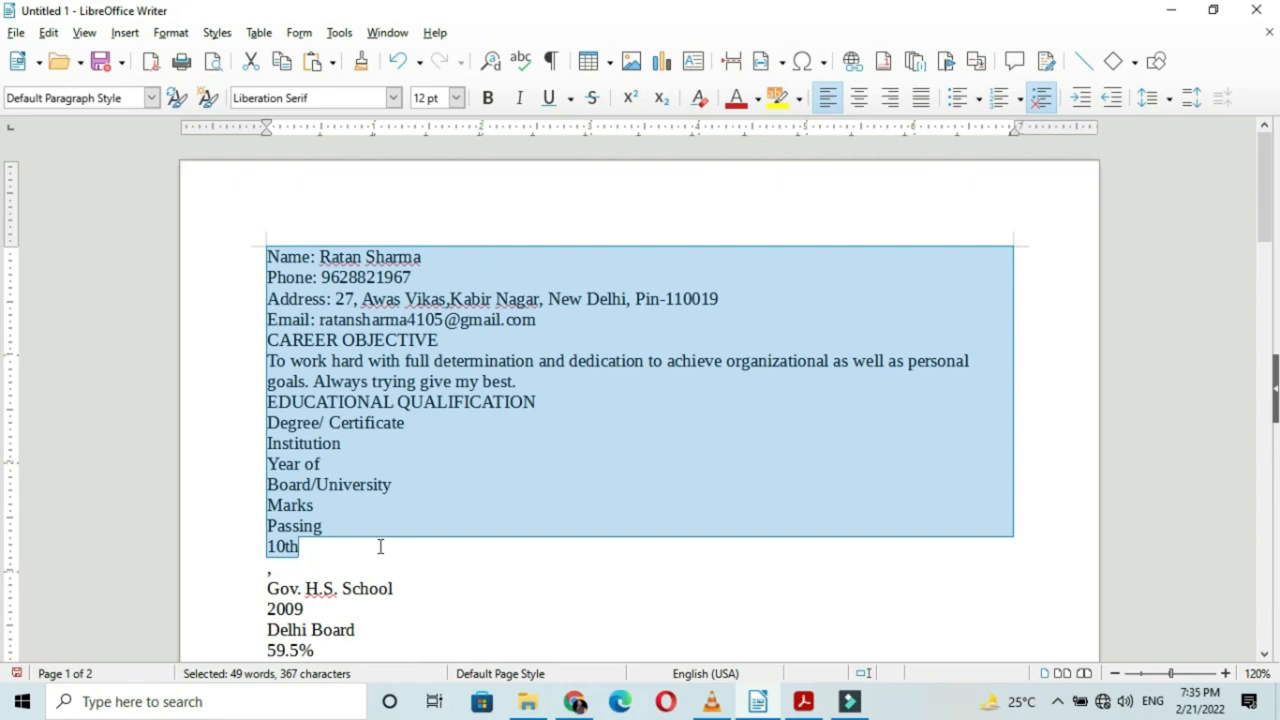
# Make the four contact lines, from name through email, bold at 14 pt.
pyautogui.click(266, 257)
pyautogui.moveTo(266, 257); pyautogui.dragTo(754, 337)
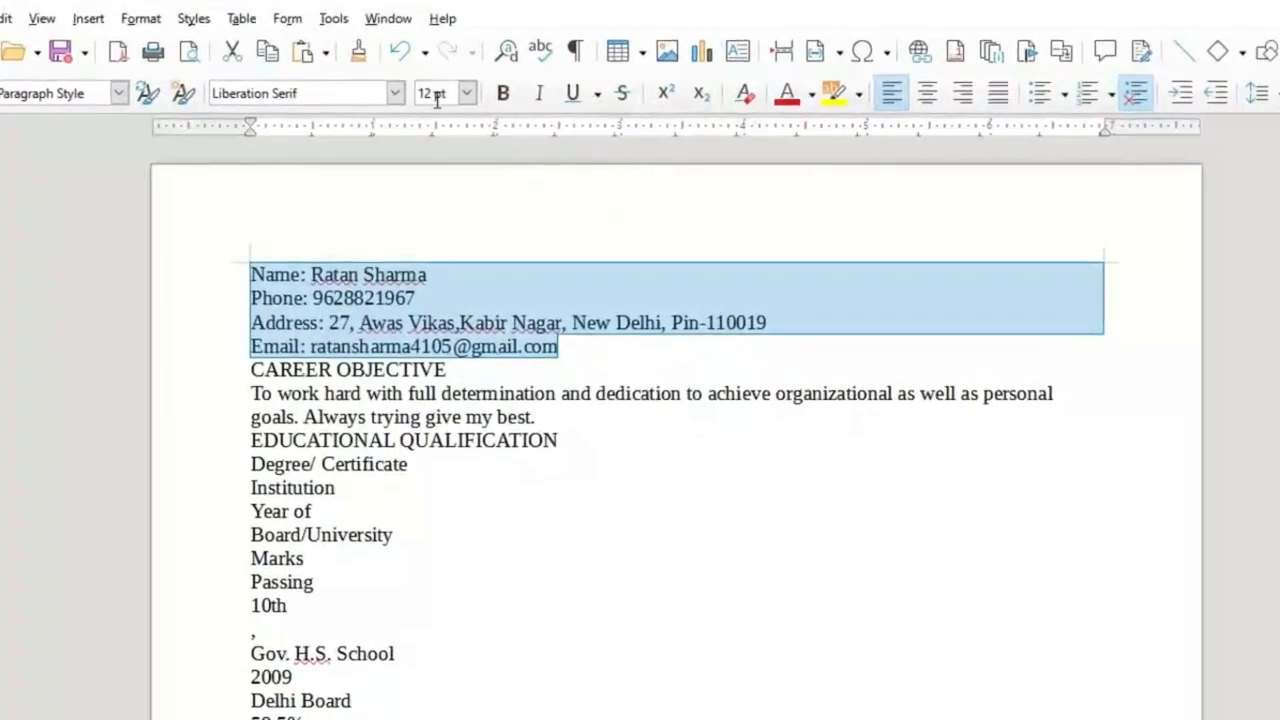
pyautogui.click(434, 93)
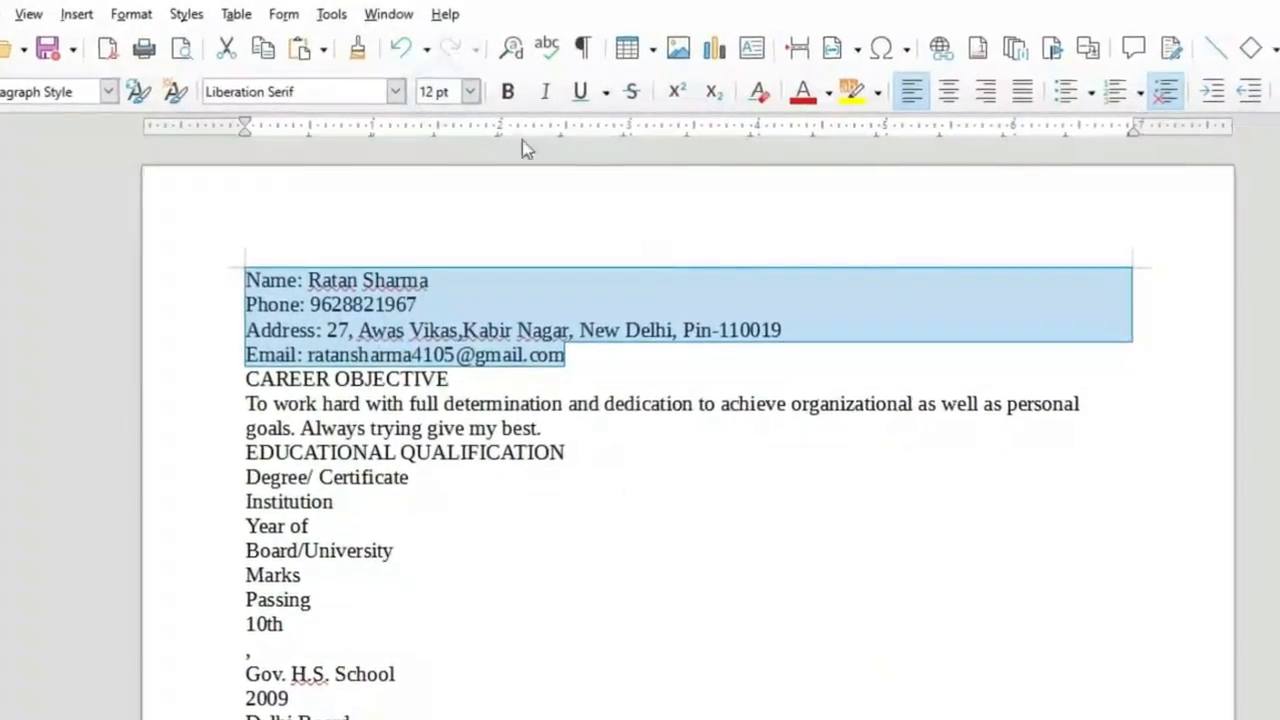
pyautogui.moveTo(454, 89); pyautogui.dragTo(419, 94)
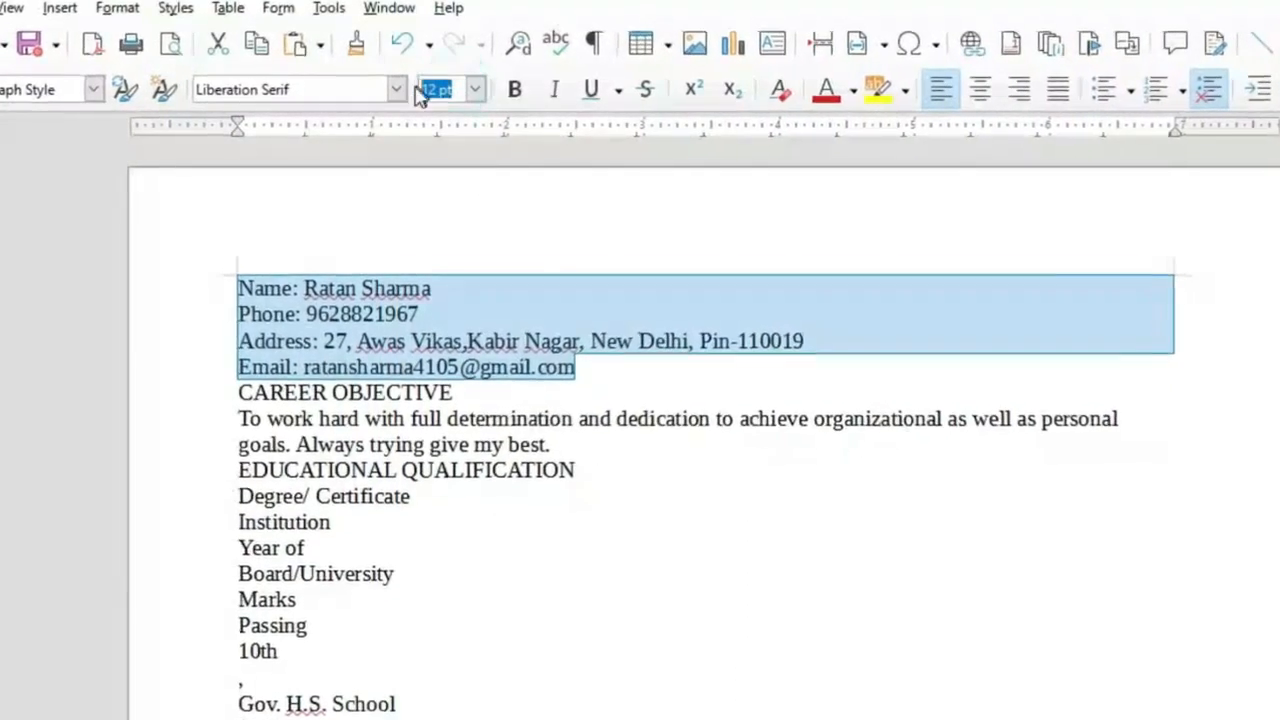
pyautogui.write('14')
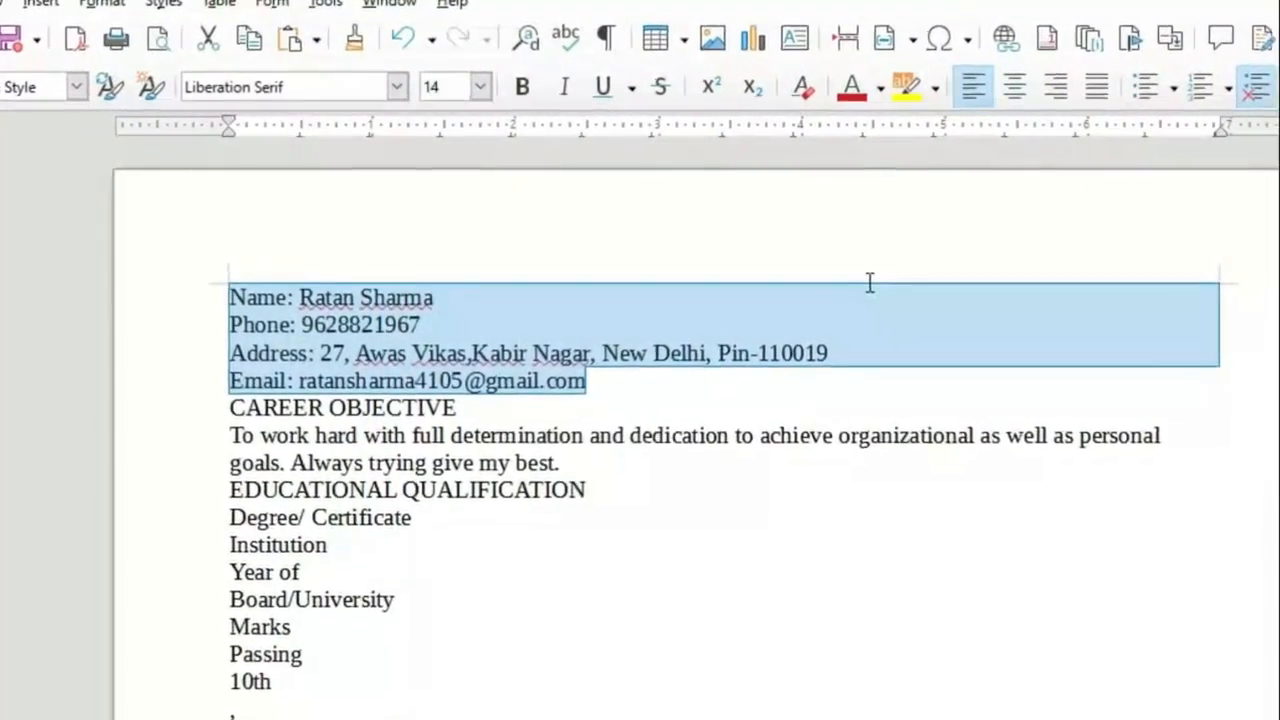
pyautogui.press('Return')
pyautogui.click(522, 86)
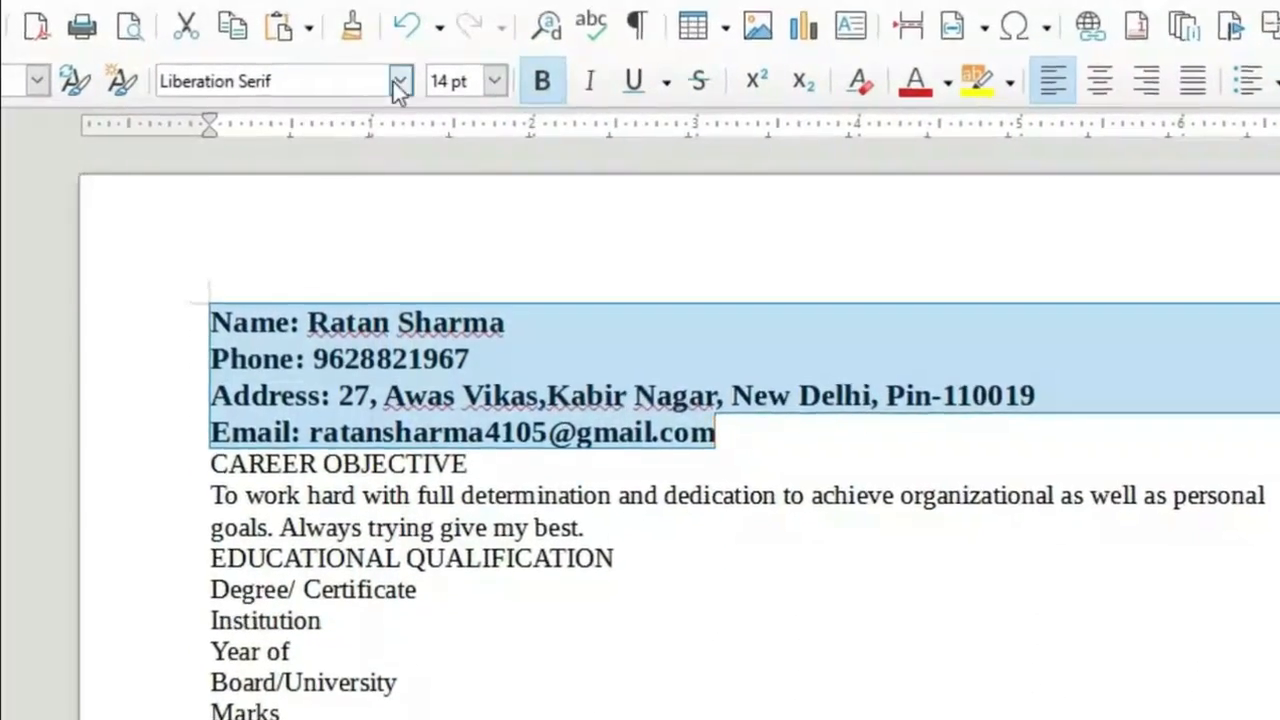
# Change the font of the selected contact lines to Times New Roman.
pyautogui.click(398, 83)
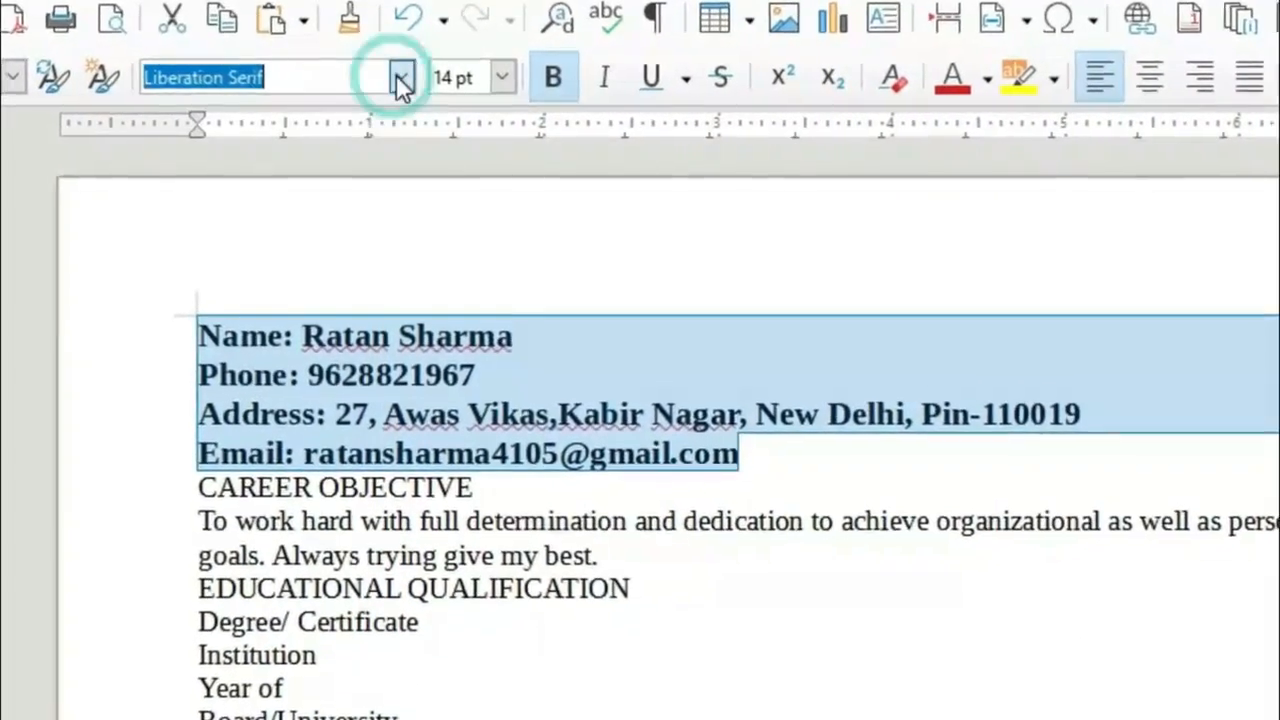
pyautogui.click(401, 76)
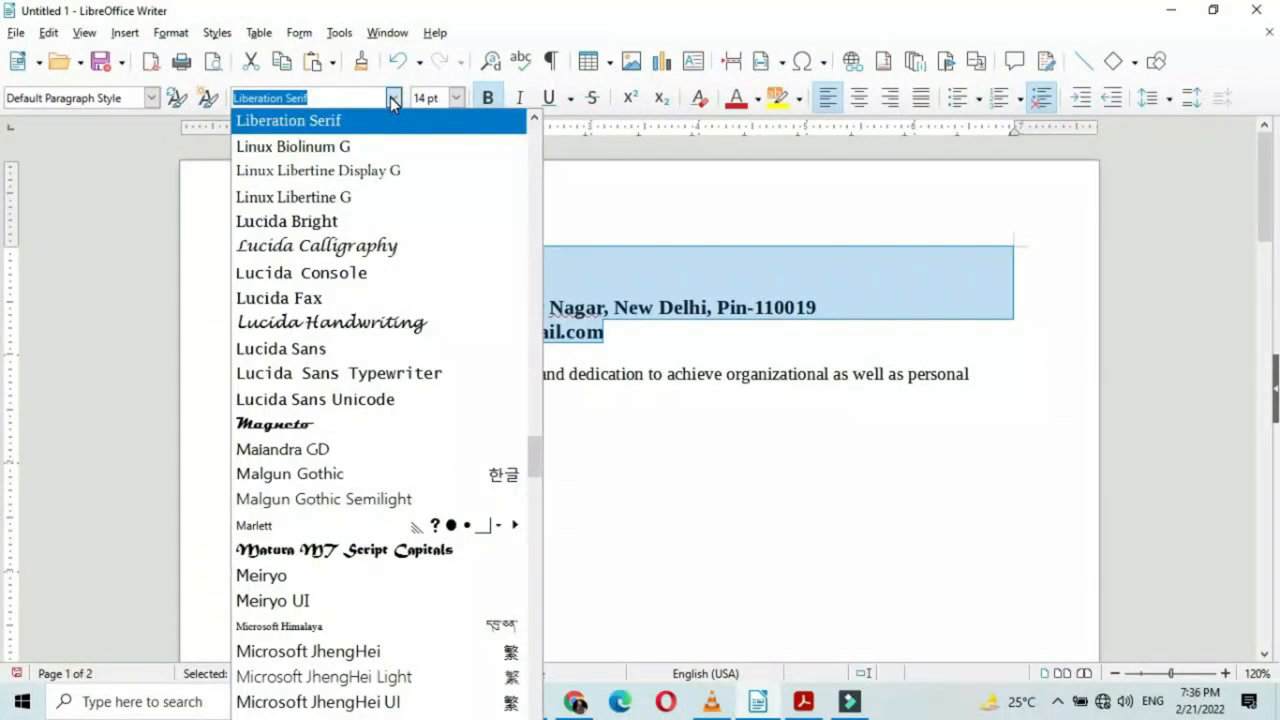
pyautogui.write('Times')
pyautogui.press('Return')
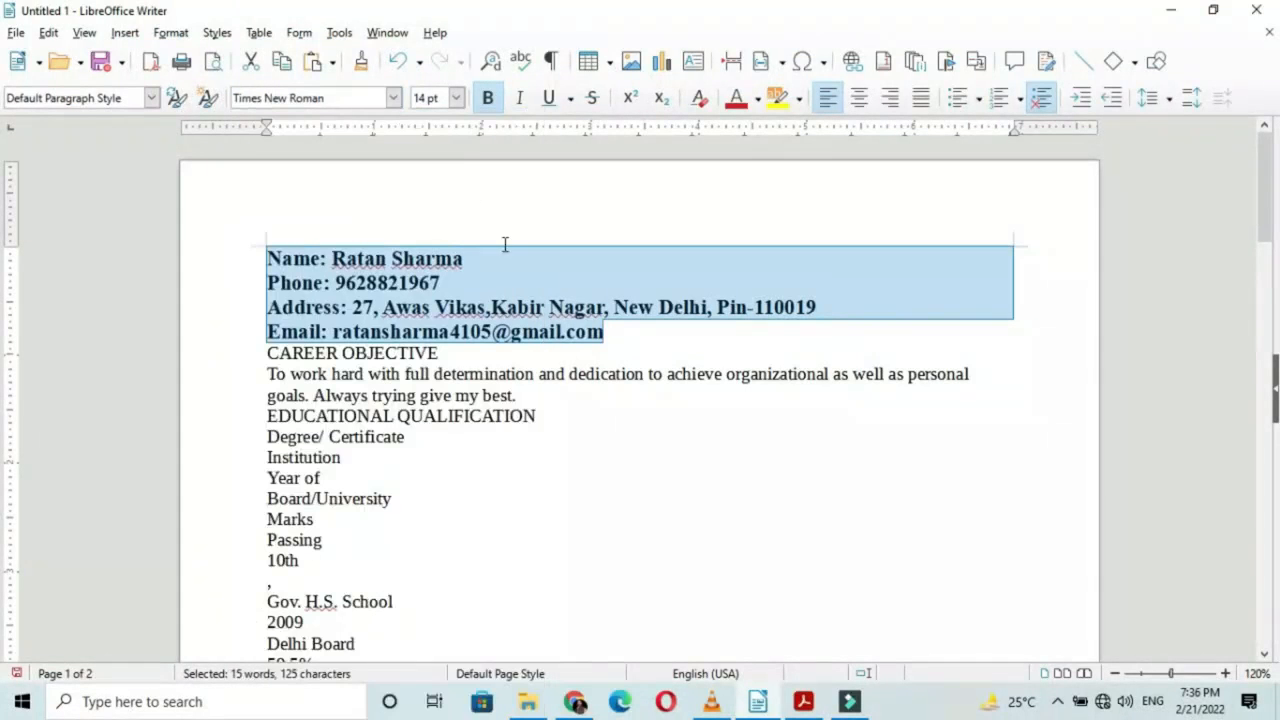
# Add a separator line of dashes spanning the full text width below the email line.
pyautogui.click(608, 337)
pyautogui.press('Return')
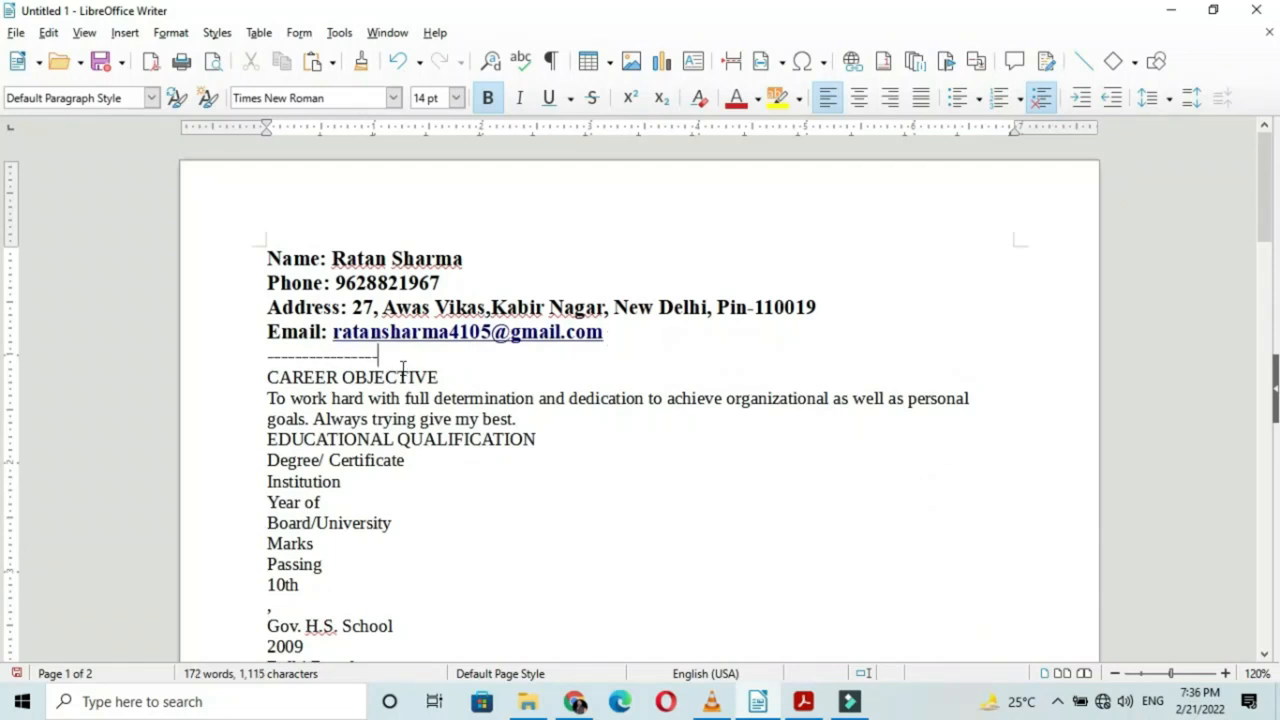
pyautogui.write('--------------------')
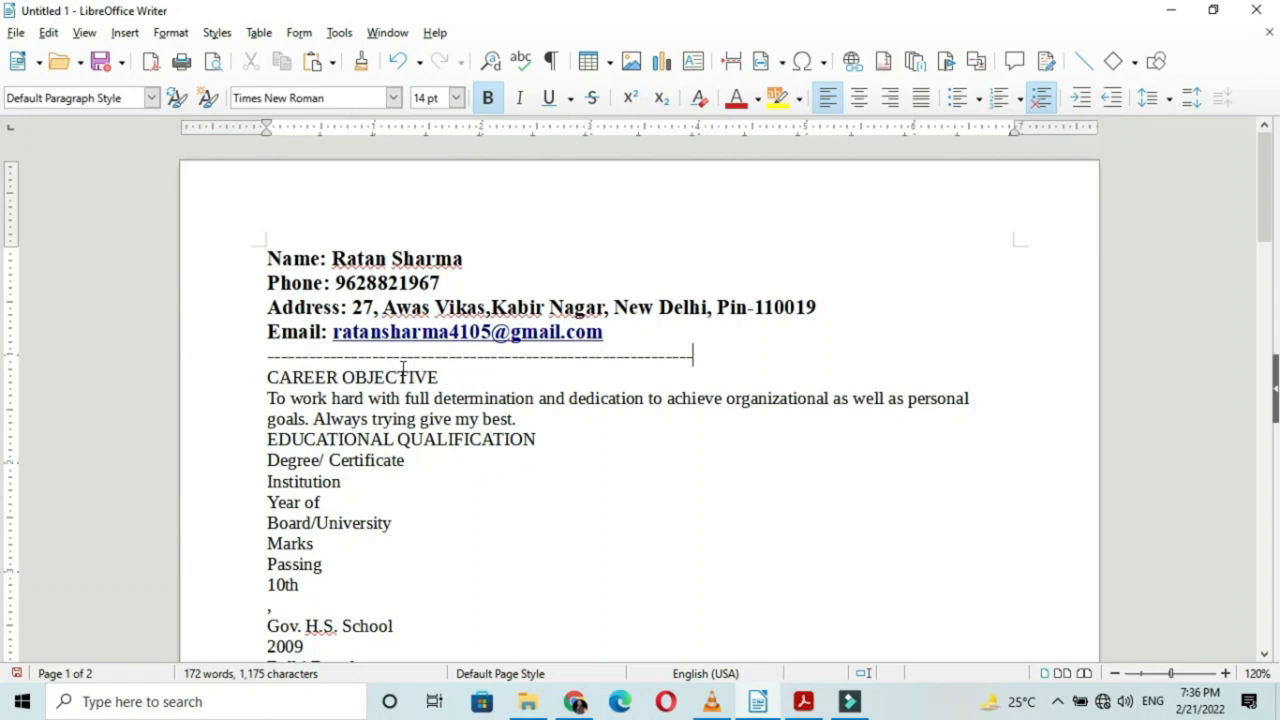
pyautogui.write('-------------------------------------------')
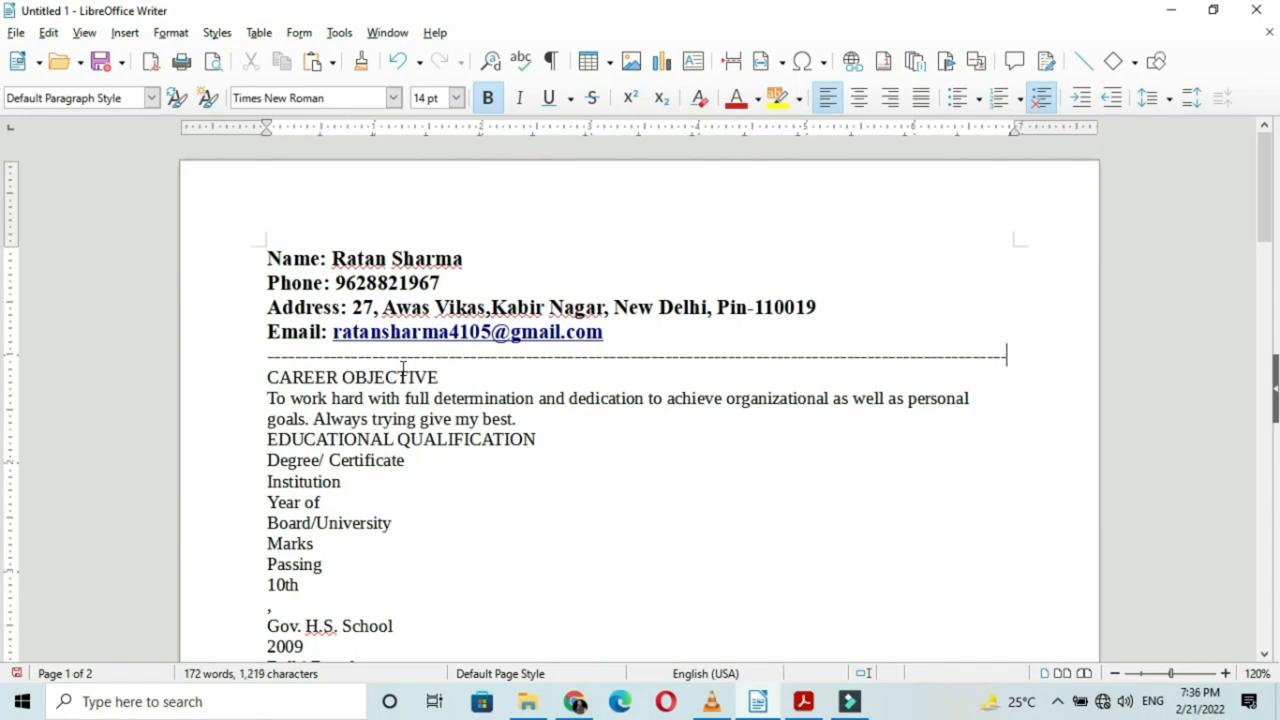
pyautogui.write('-')
pyautogui.press('BackSpace')
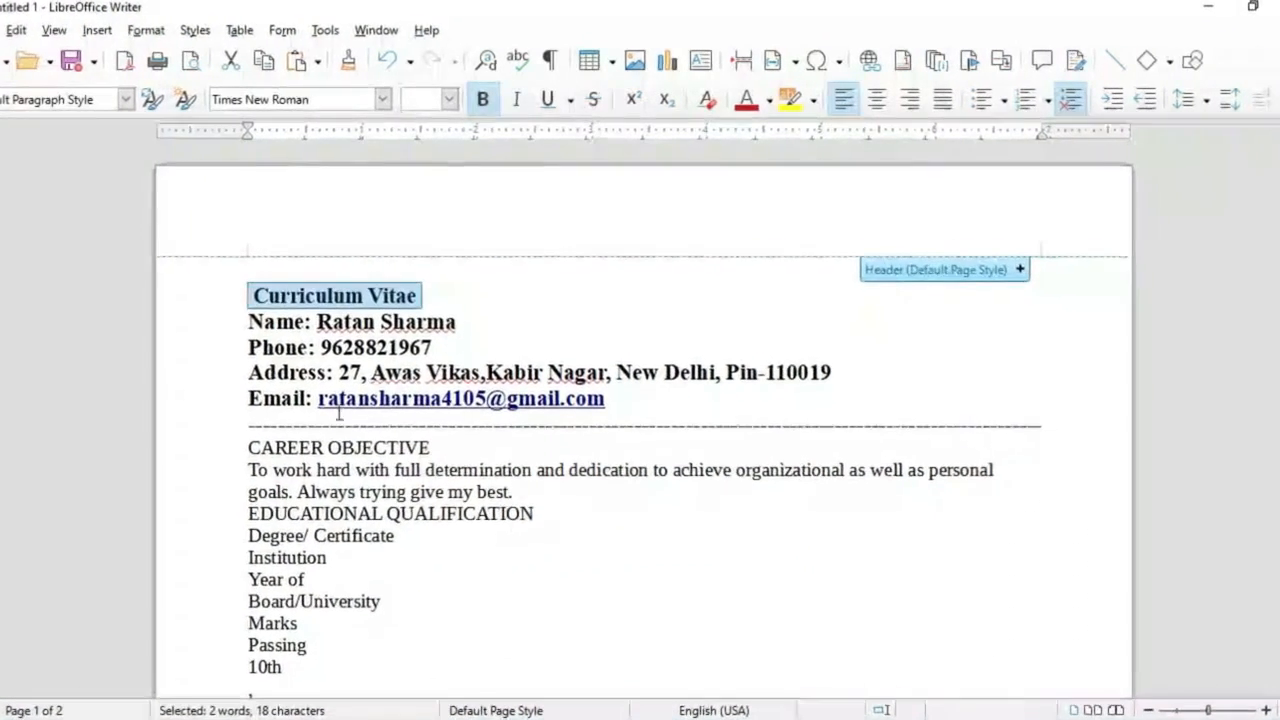
# Center and underline the "Curriculum Vitae" title above the contact lines.
pyautogui.click(256, 301)
pyautogui.moveTo(240, 300); pyautogui.dragTo(397, 323)
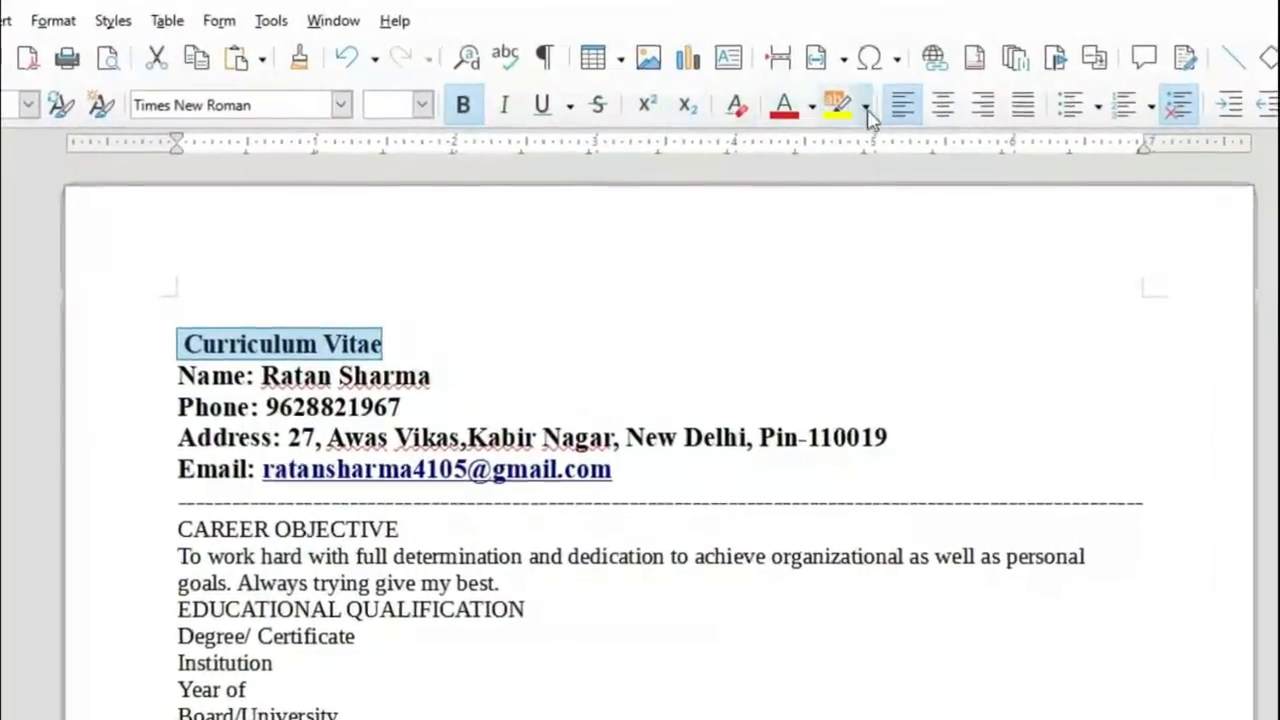
pyautogui.click(955, 115)
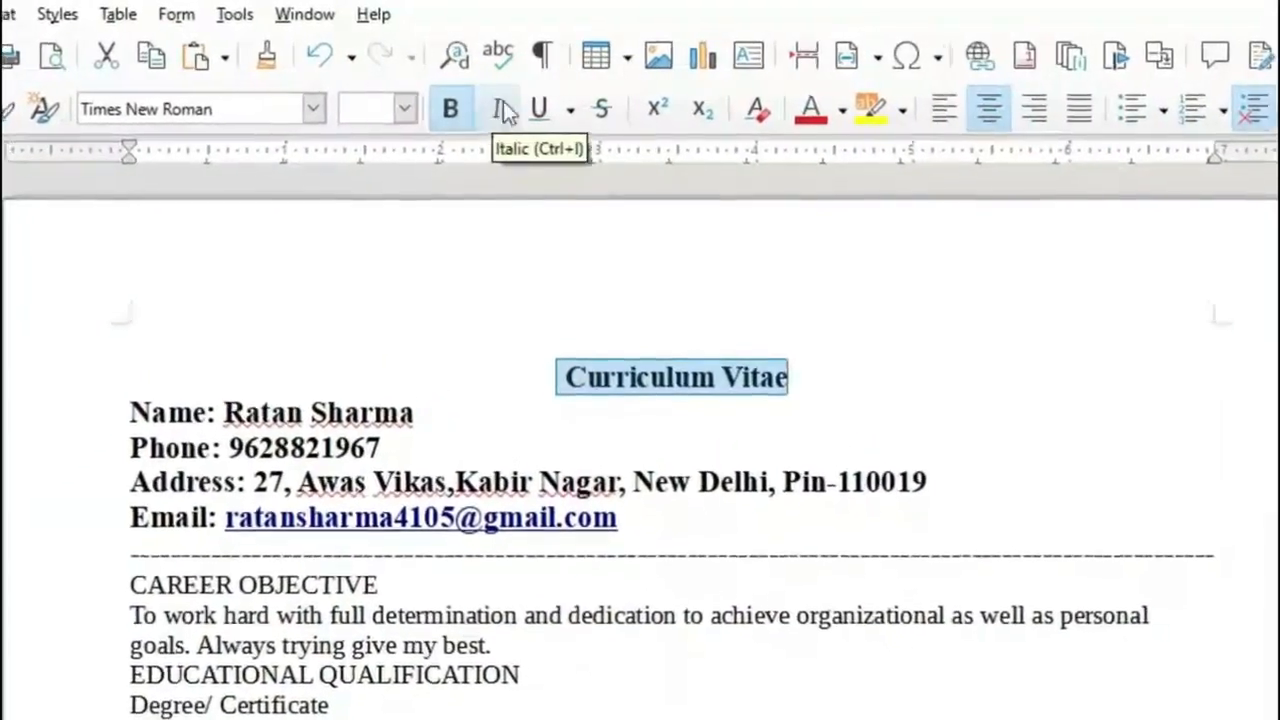
pyautogui.click(538, 110)
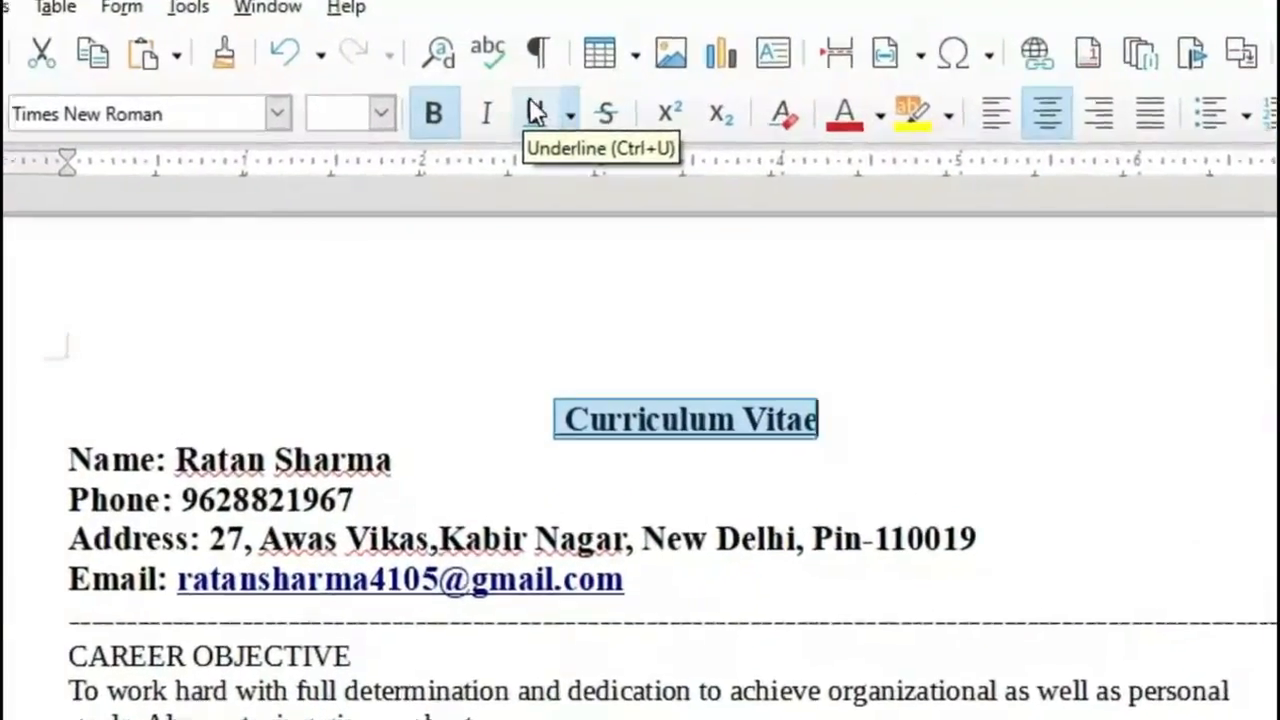
# Make the CAREER OBJECTIVE heading bold and set its font size to 14 pt.
pyautogui.click(112, 599)
pyautogui.moveTo(258, 316); pyautogui.dragTo(433, 317)
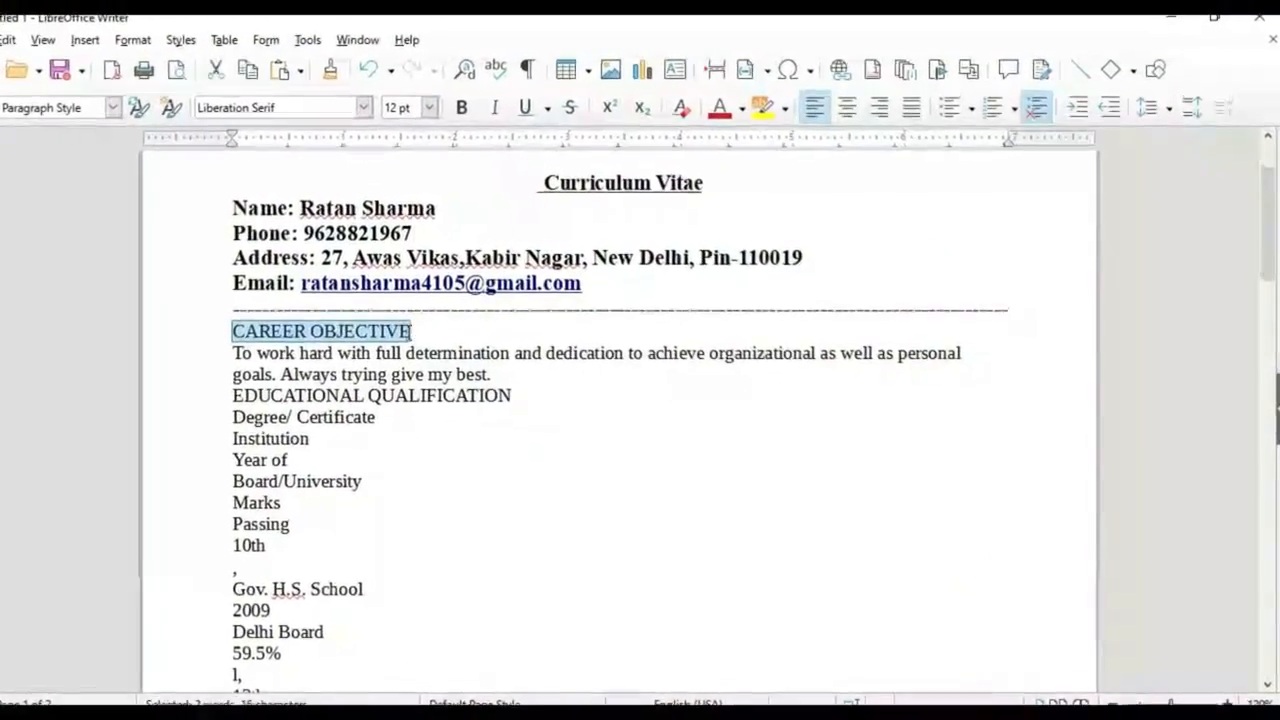
pyautogui.click(461, 107)
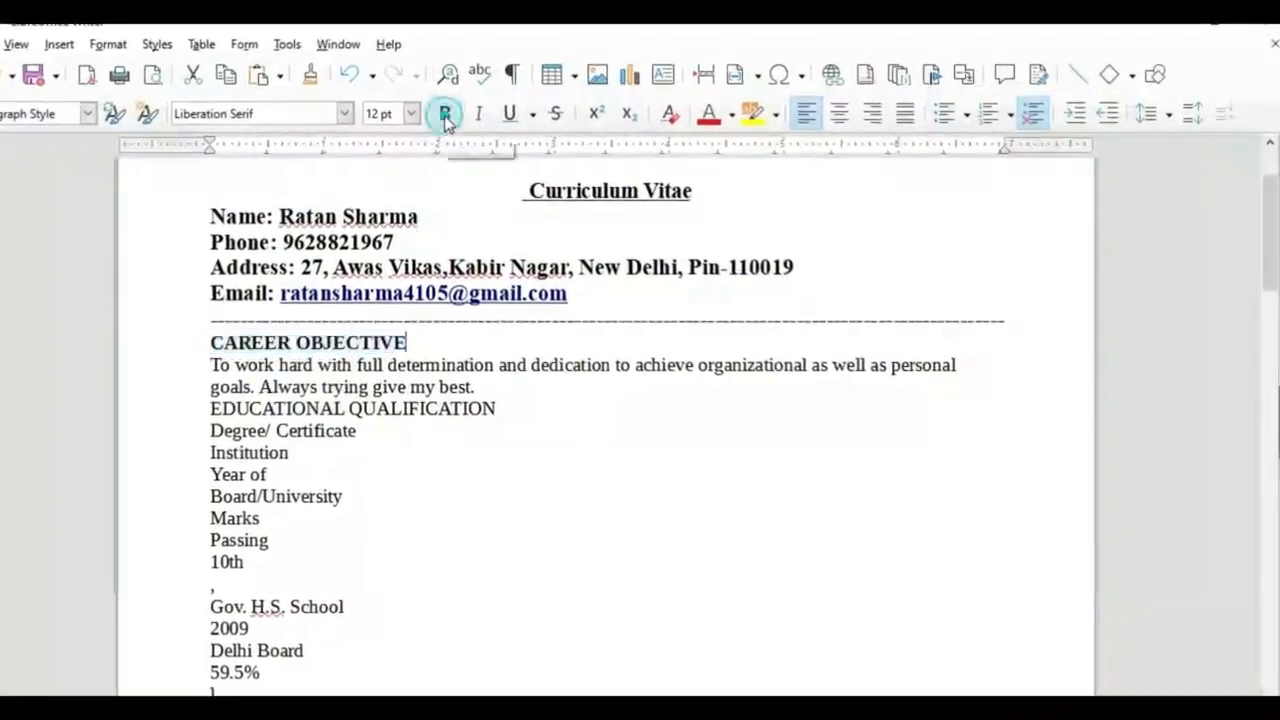
pyautogui.click(405, 116)
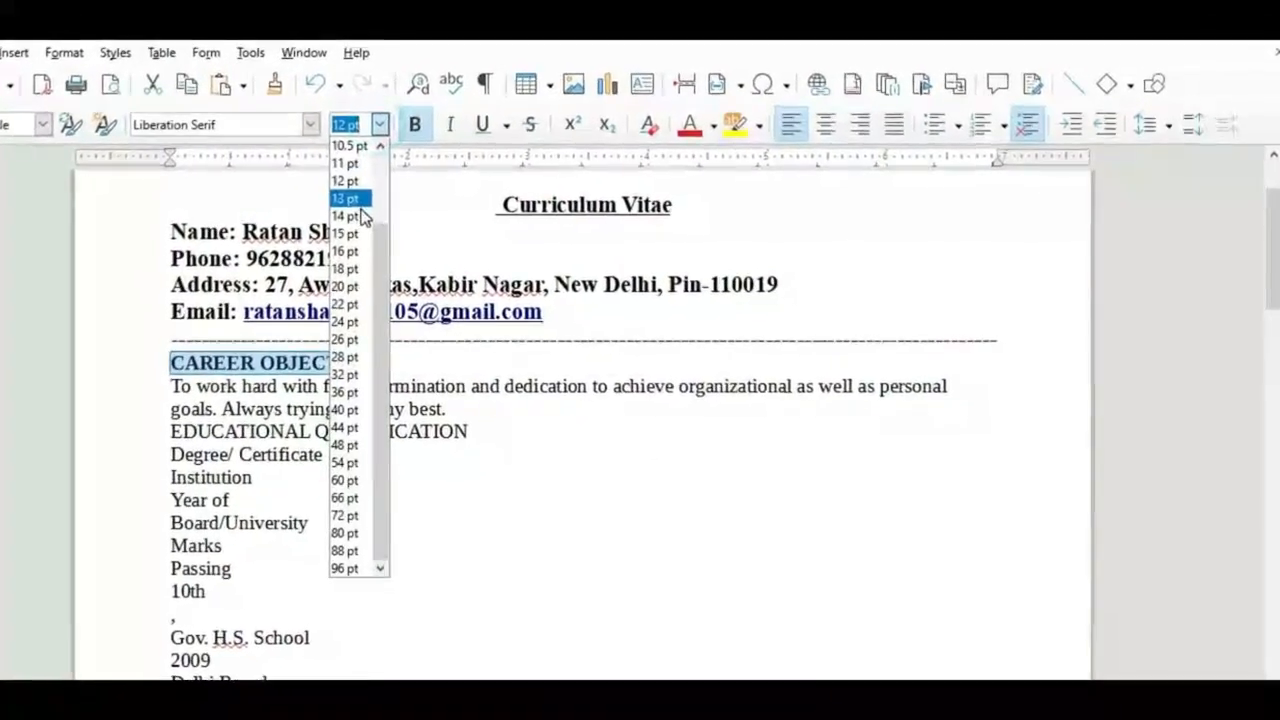
pyautogui.click(346, 216)
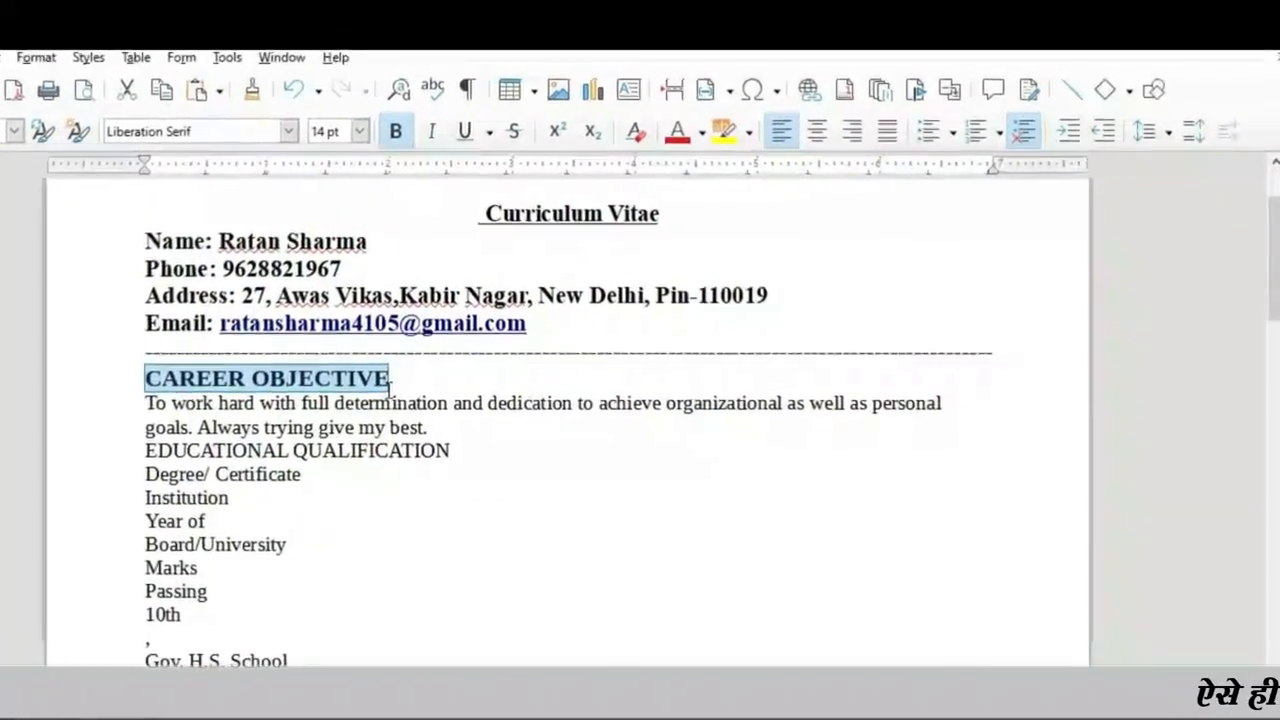
pyautogui.click(137, 409)
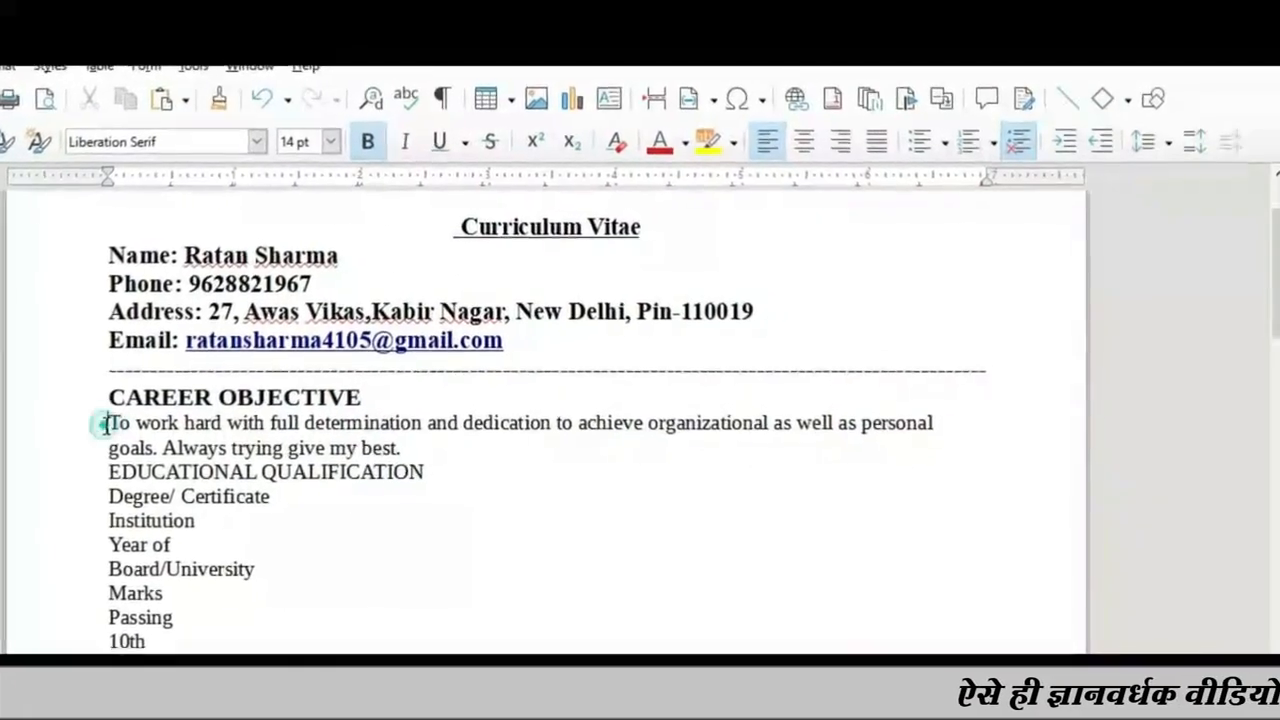
pyautogui.press('Return')
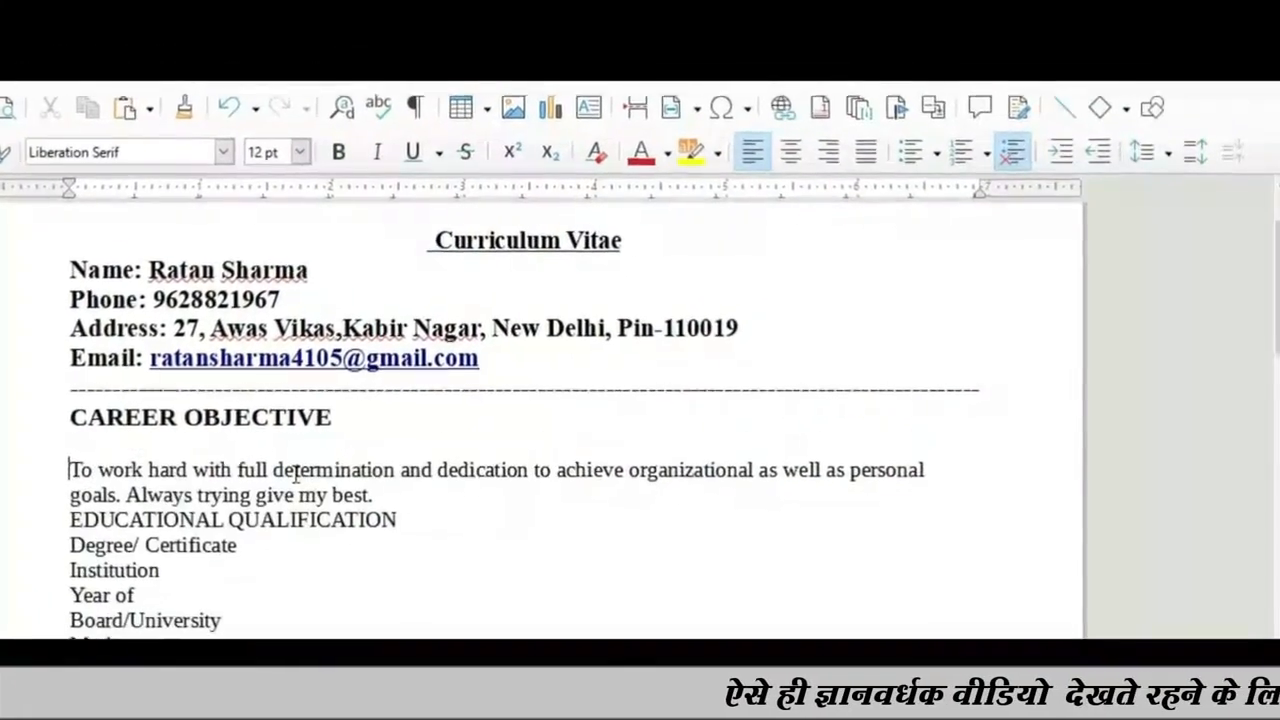
pyautogui.press('Up')
pyautogui.press('Delete')
# Set the line spacing of the CAREER OBJECTIVE heading and its paragraph to 1.15.
pyautogui.press('Up')
pyautogui.hotkey('shift', 'Down')
pyautogui.hotkey('shift', 'Down')
pyautogui.hotkey('shift', 'Down')
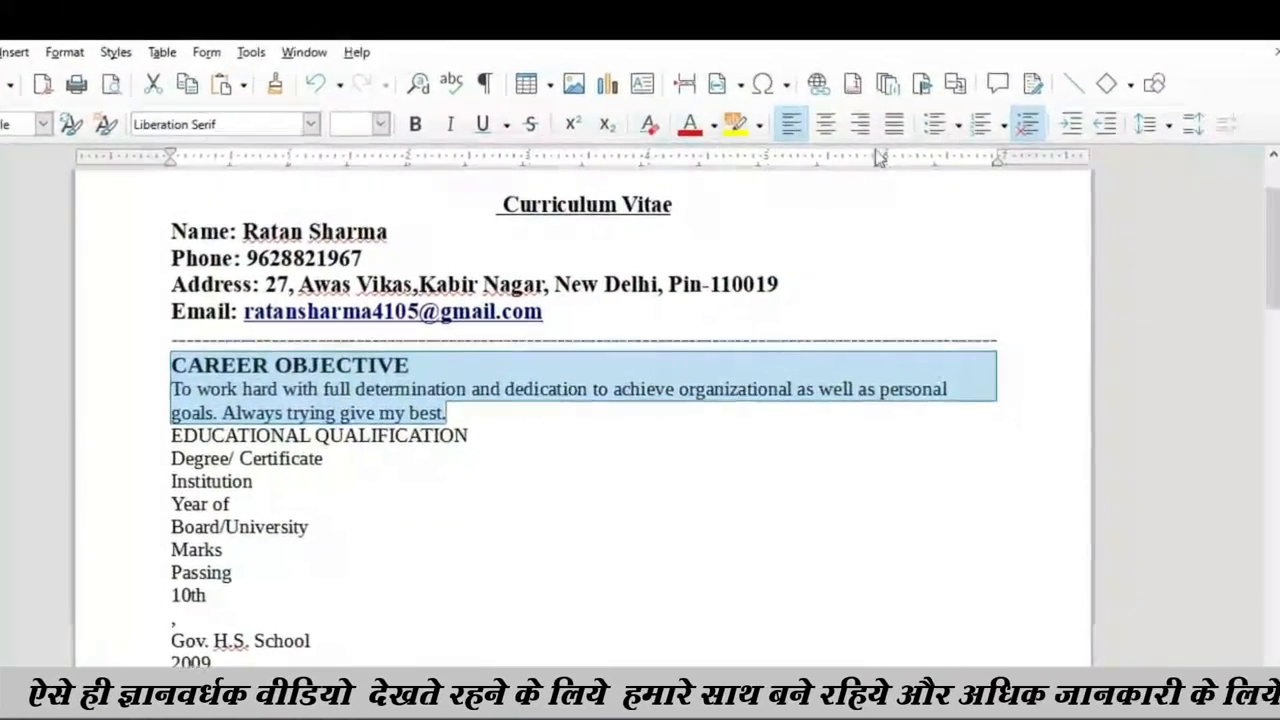
pyautogui.click(1147, 137)
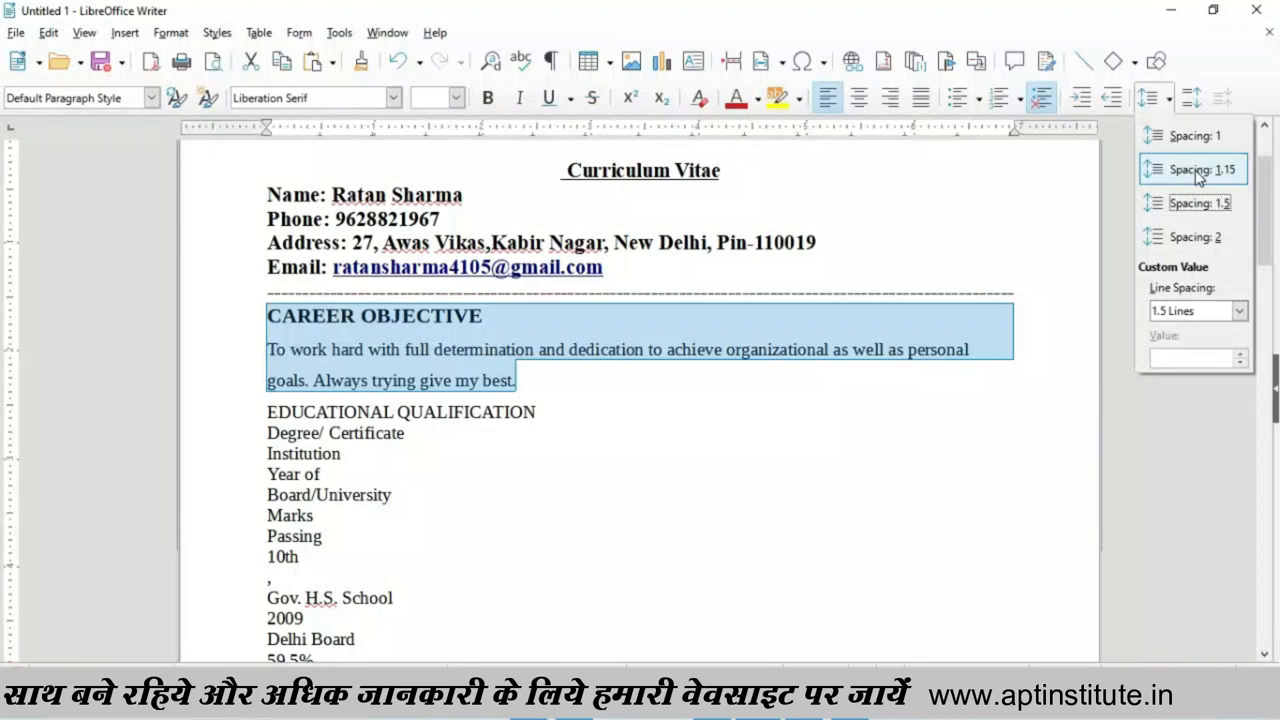
pyautogui.click(1207, 240)
# Insert a blank line after the career objective paragraph and make the EDUCATIONAL QUALIFICATION heading bold at 14 pt.
pyautogui.click(537, 366)
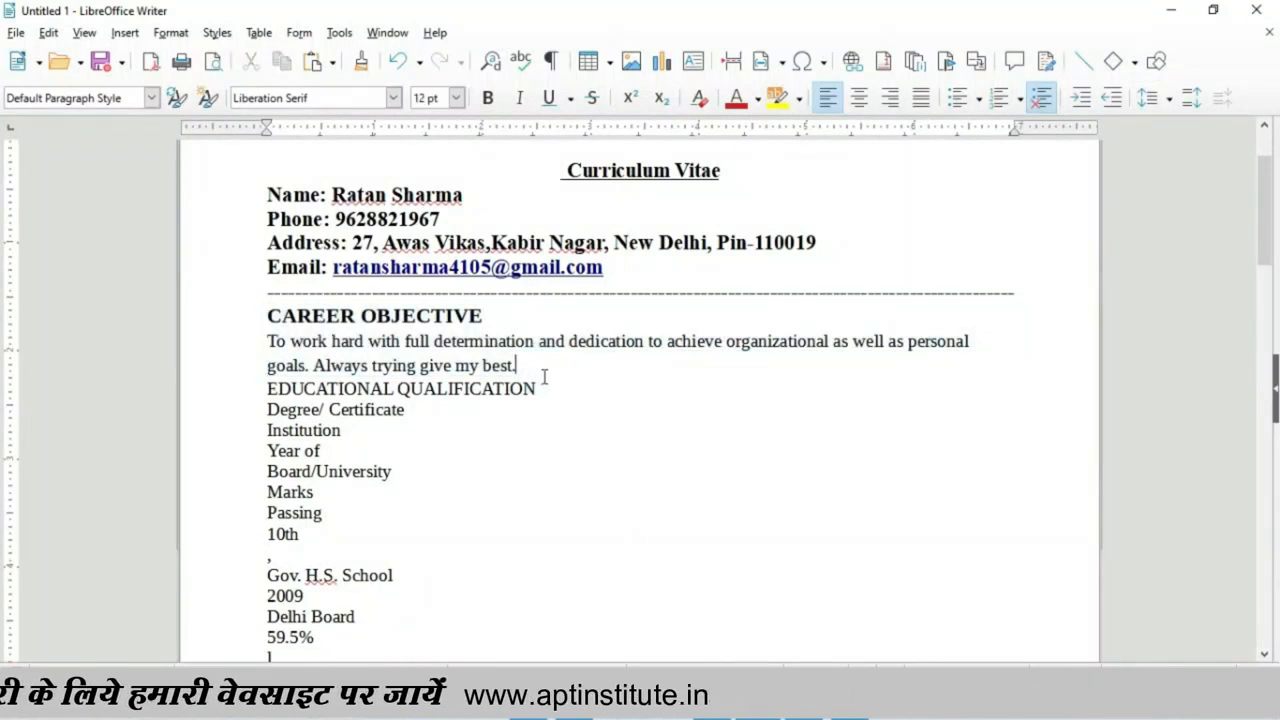
pyautogui.press('Return')
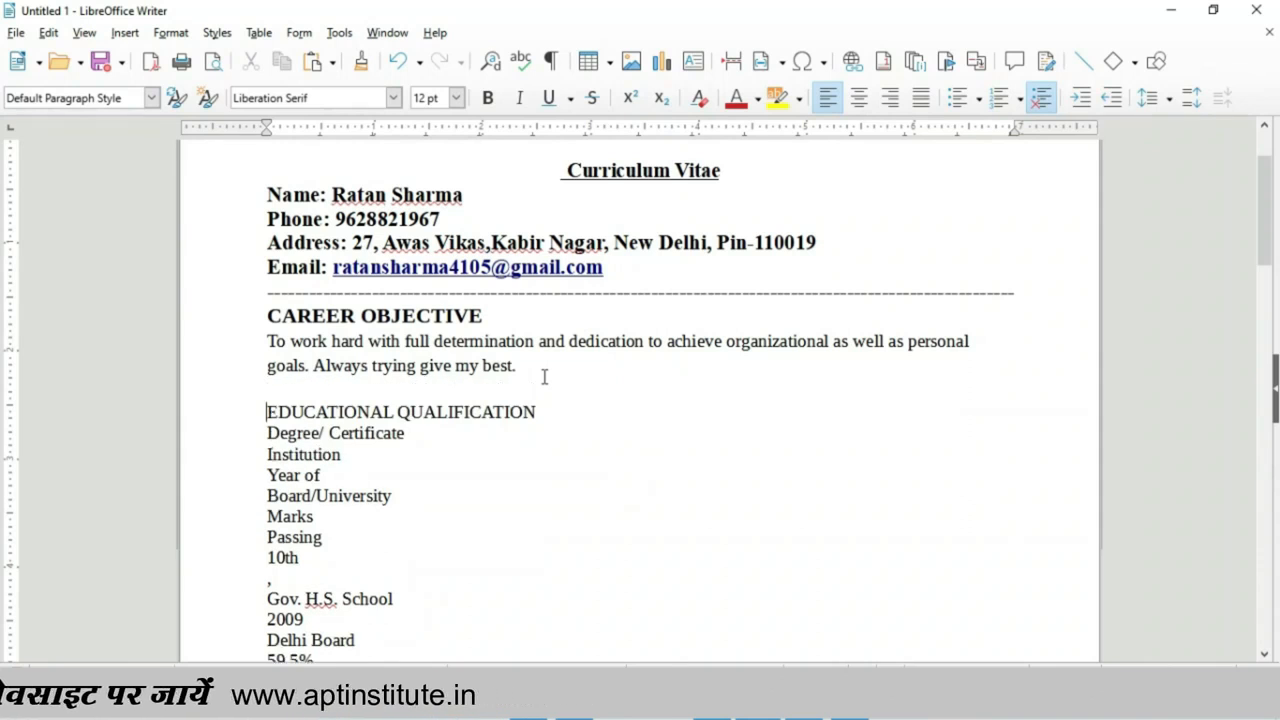
pyautogui.hotkey('shift', 'End')
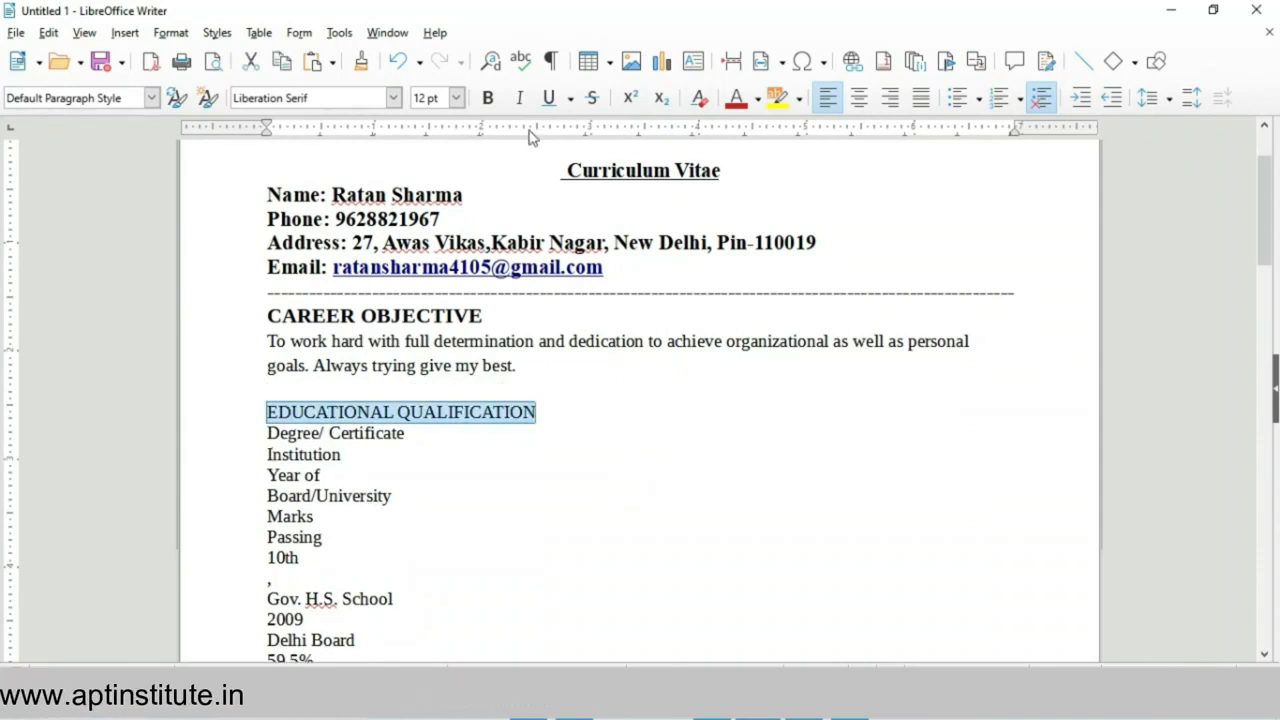
pyautogui.click(488, 100)
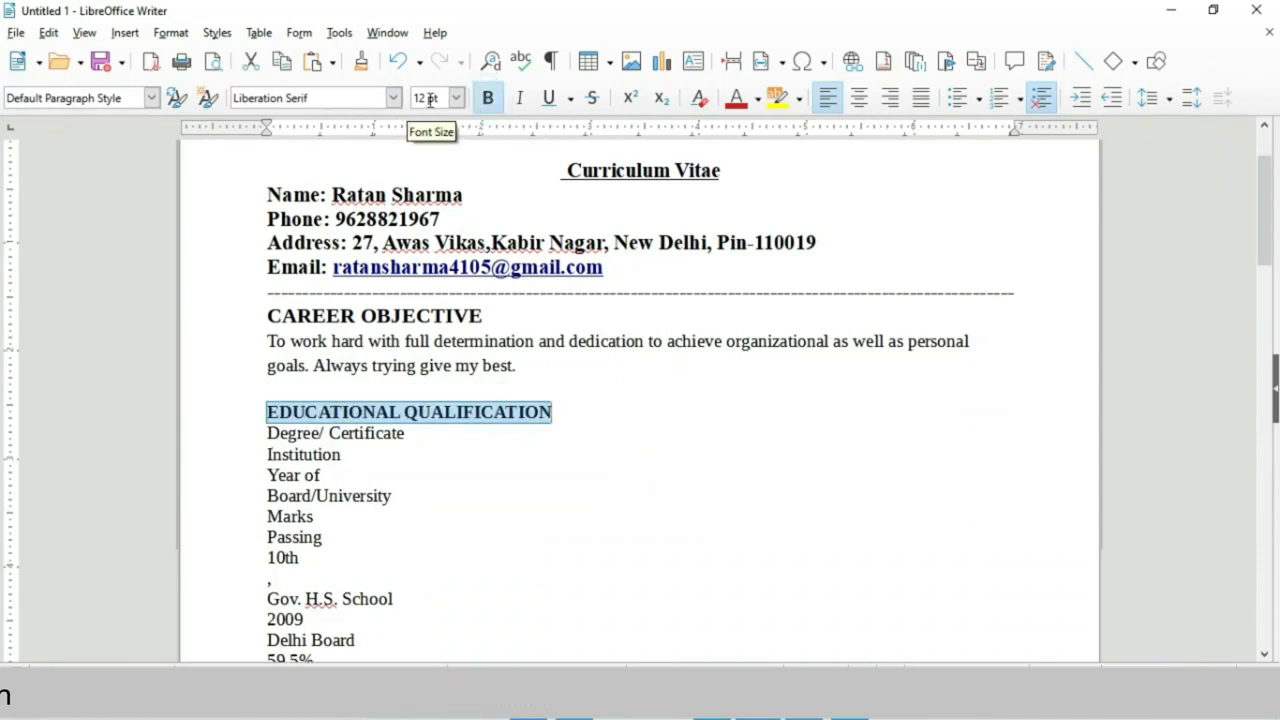
pyautogui.click(456, 98)
pyautogui.click(425, 181)
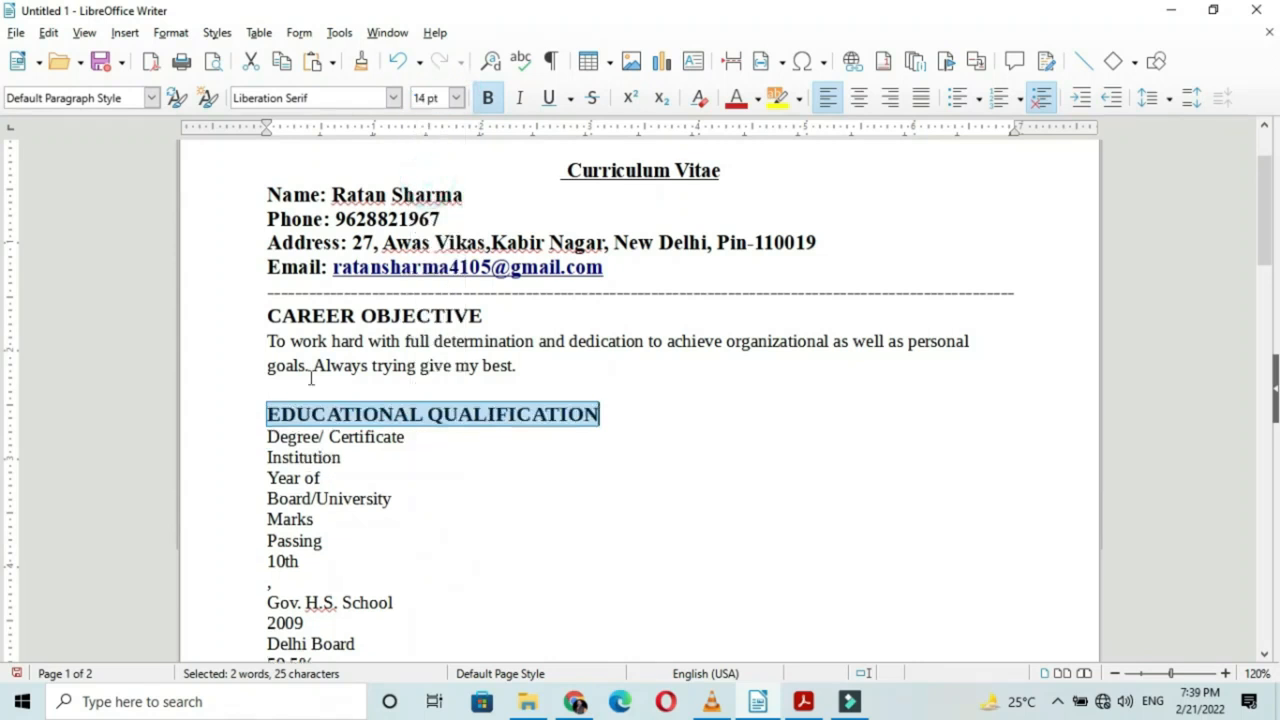
pyautogui.moveTo(268, 341)
pyautogui.mouseDown()
pyautogui.moveTo(516, 366)
pyautogui.moveTo(282, 341)
pyautogui.mouseUp()
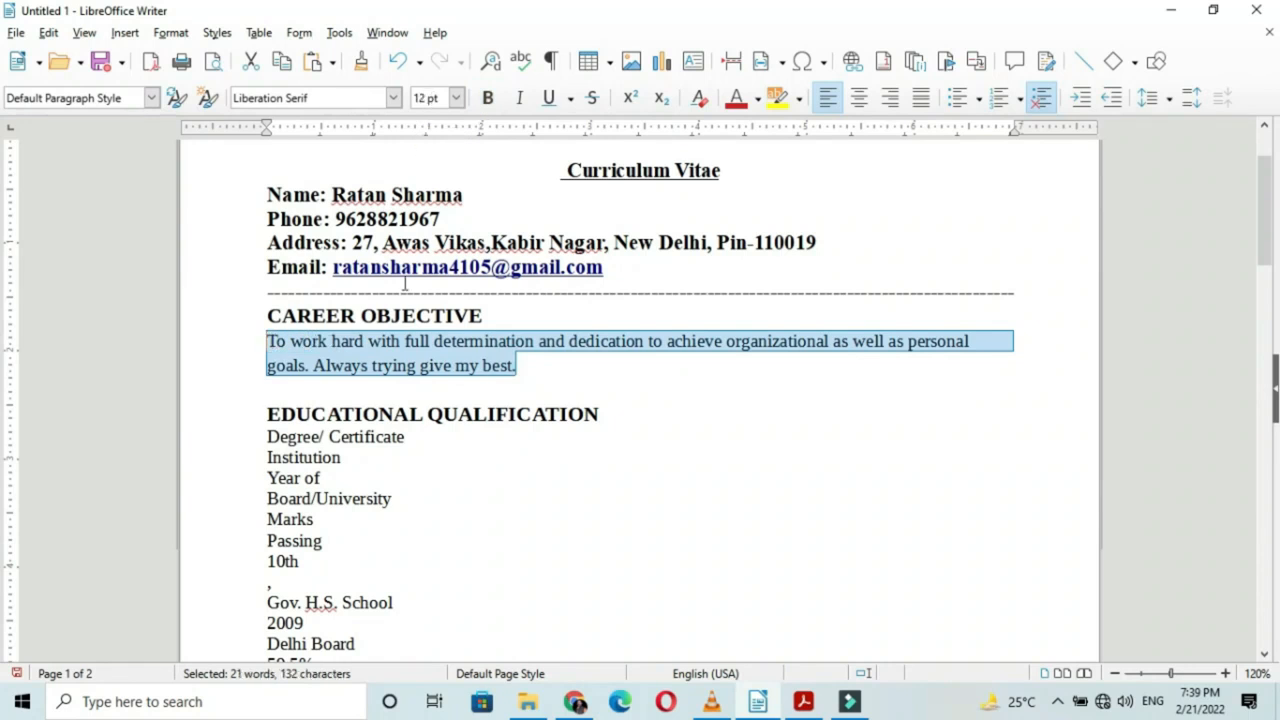
pyautogui.scroll(-2, 366, 441)
pyautogui.moveTo(266, 301); pyautogui.dragTo(599, 301)
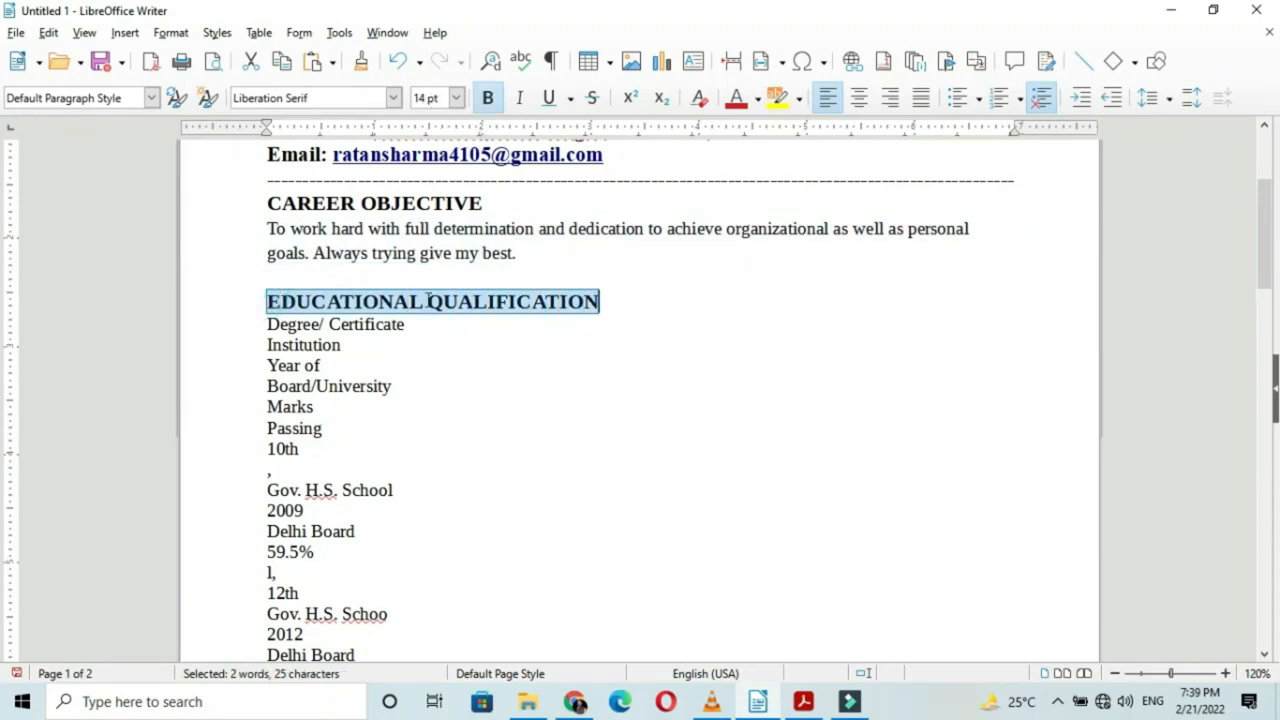
# Examine the unformatted education lines and compare them with the table layout in Curriculum Vitae.pdf in Acrobat Reader, returning to the Writer document.
pyautogui.click(418, 326)
pyautogui.moveTo(267, 325); pyautogui.dragTo(362, 490)
pyautogui.scroll(-1, 376, 474)
pyautogui.scroll(-5, 376, 474)
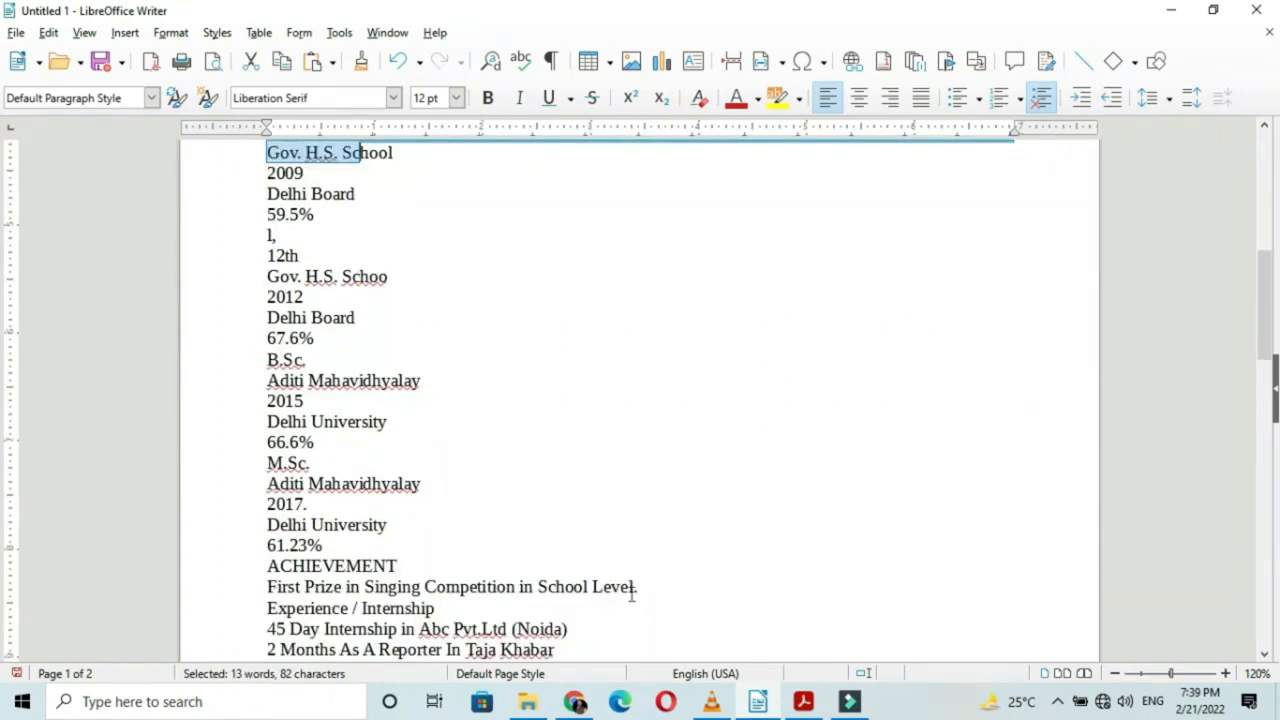
pyautogui.click(803, 701)
pyautogui.scroll(-2, 550, 404)
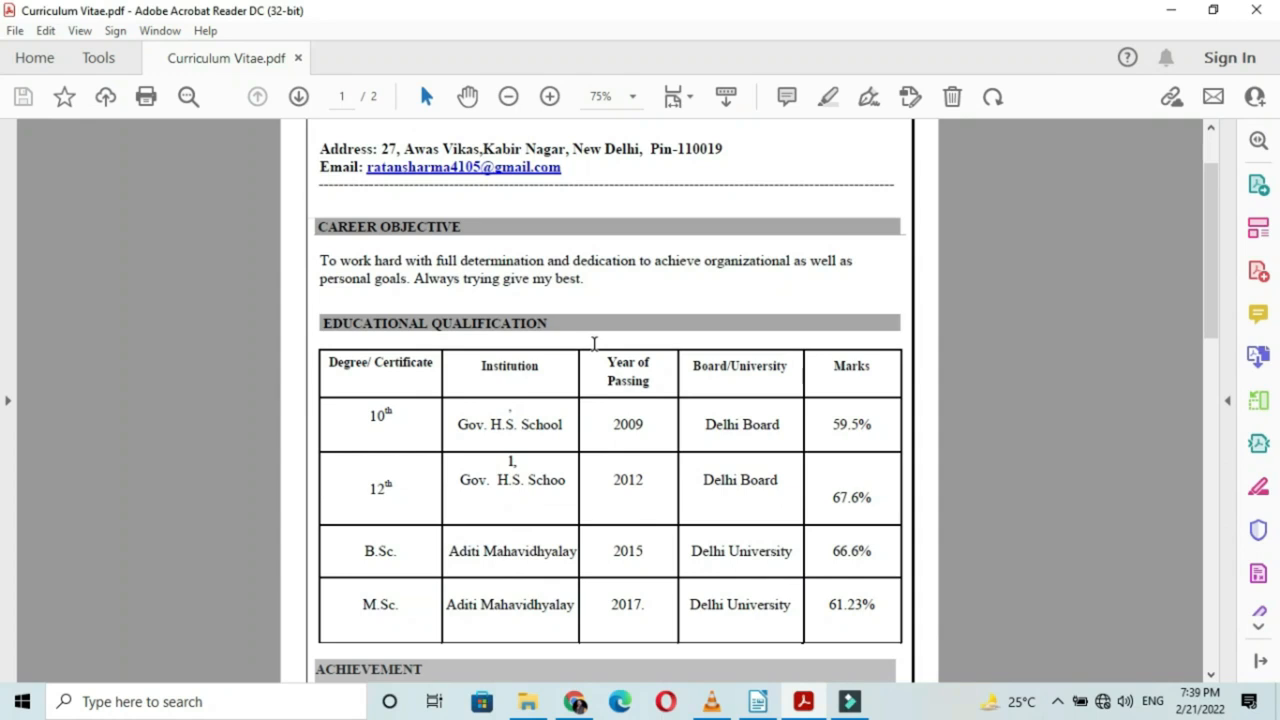
pyautogui.hotkey('alt', 'Tab')
pyautogui.scroll(2, 451, 393)
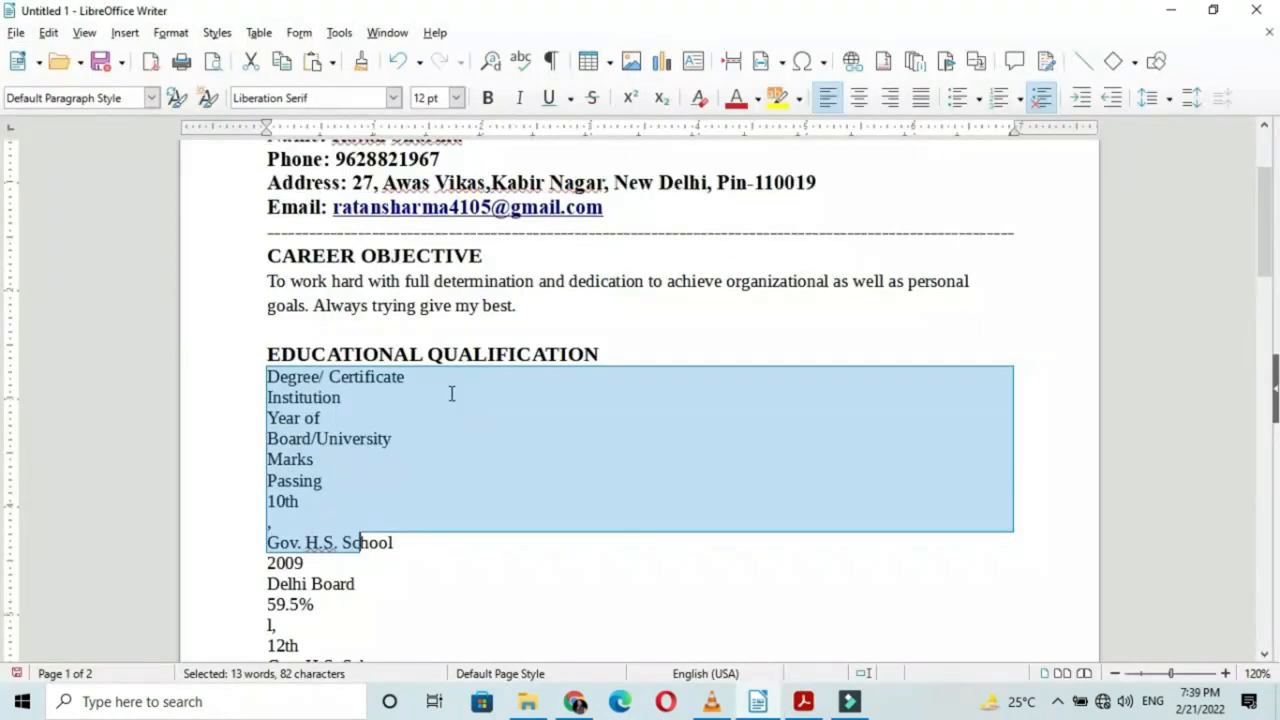
# Insert a table with 5 columns and 5 rows under the EDUCATIONAL QUALIFICATION heading, matching the reference PDF.
pyautogui.click(284, 379)
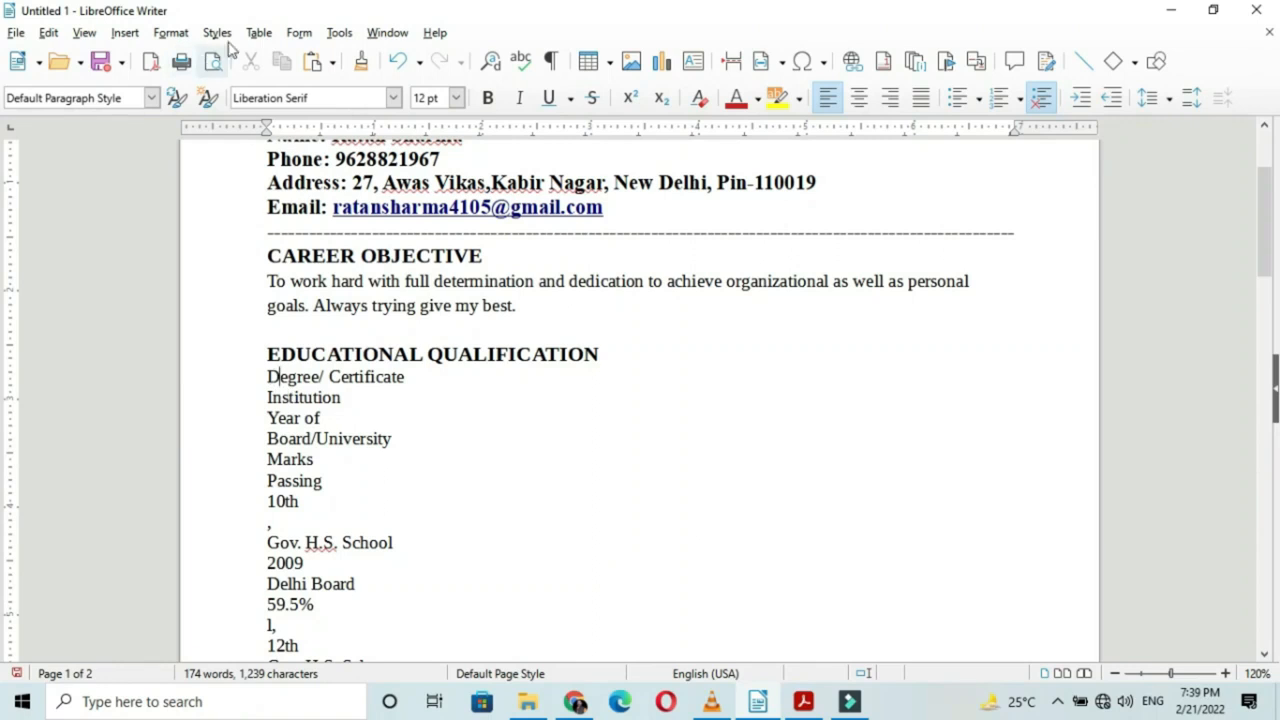
pyautogui.click(259, 33)
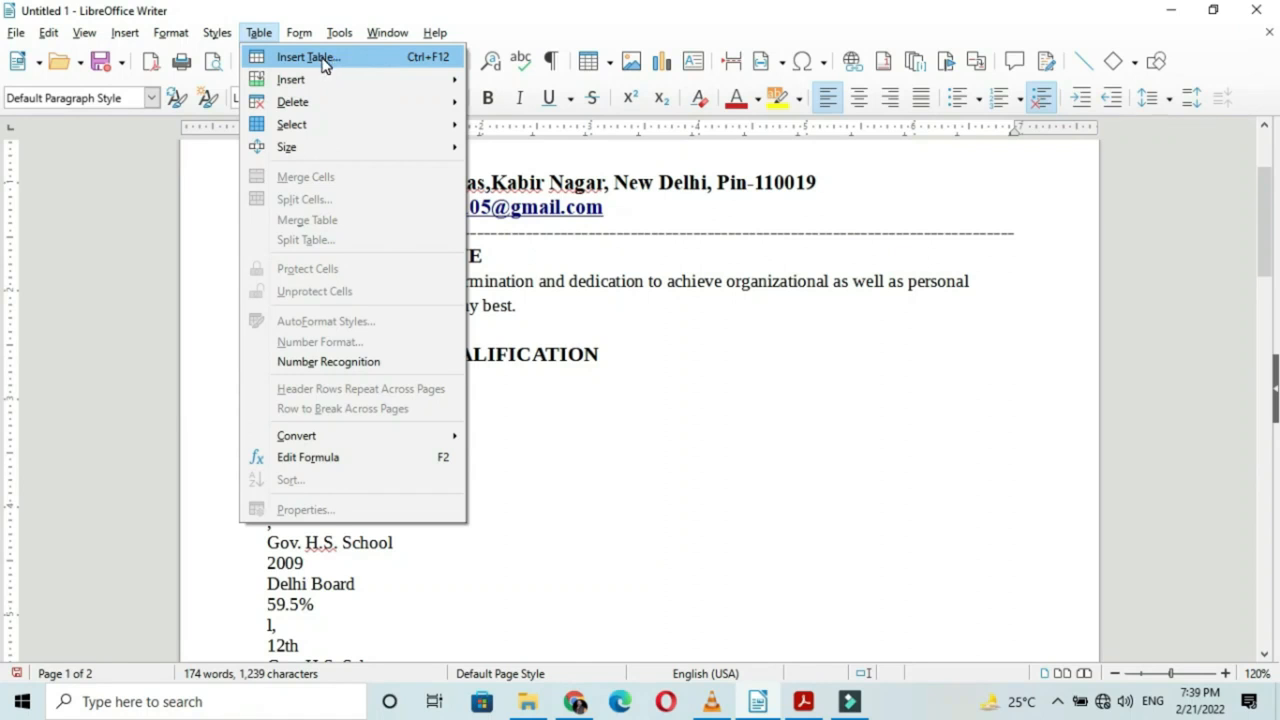
pyautogui.click(803, 701)
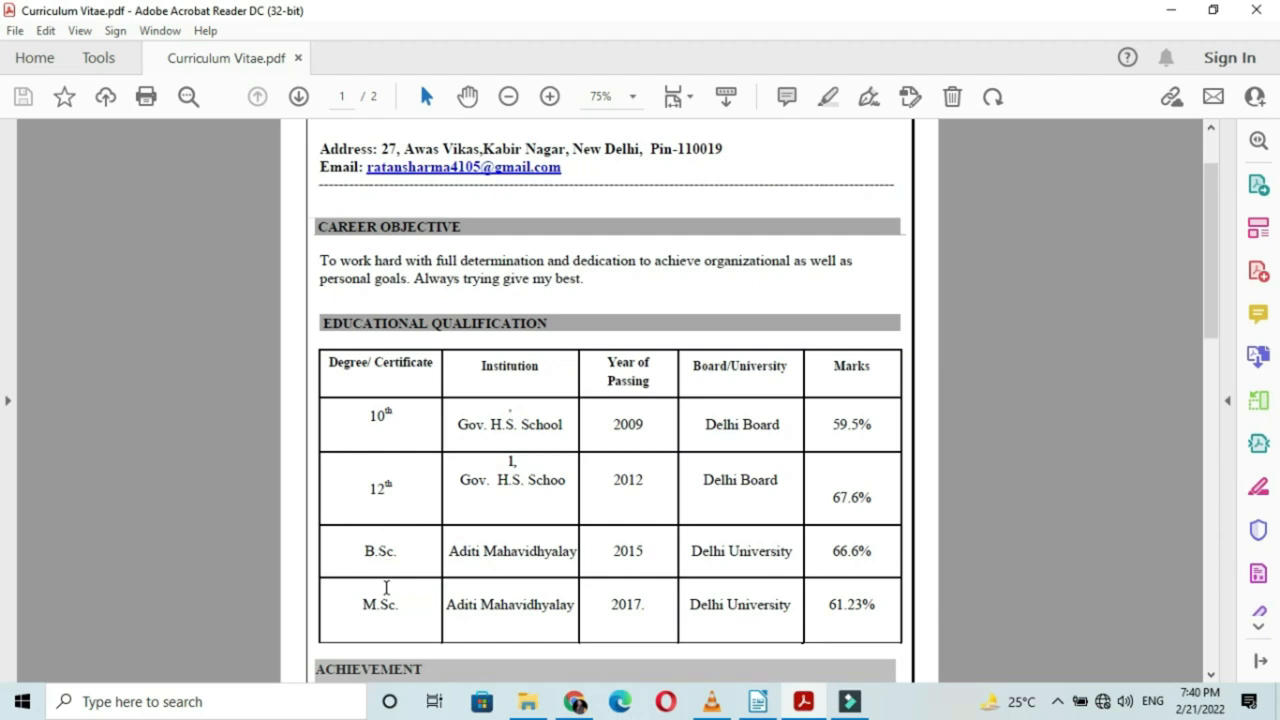
pyautogui.hotkey('alt', 'Tab')
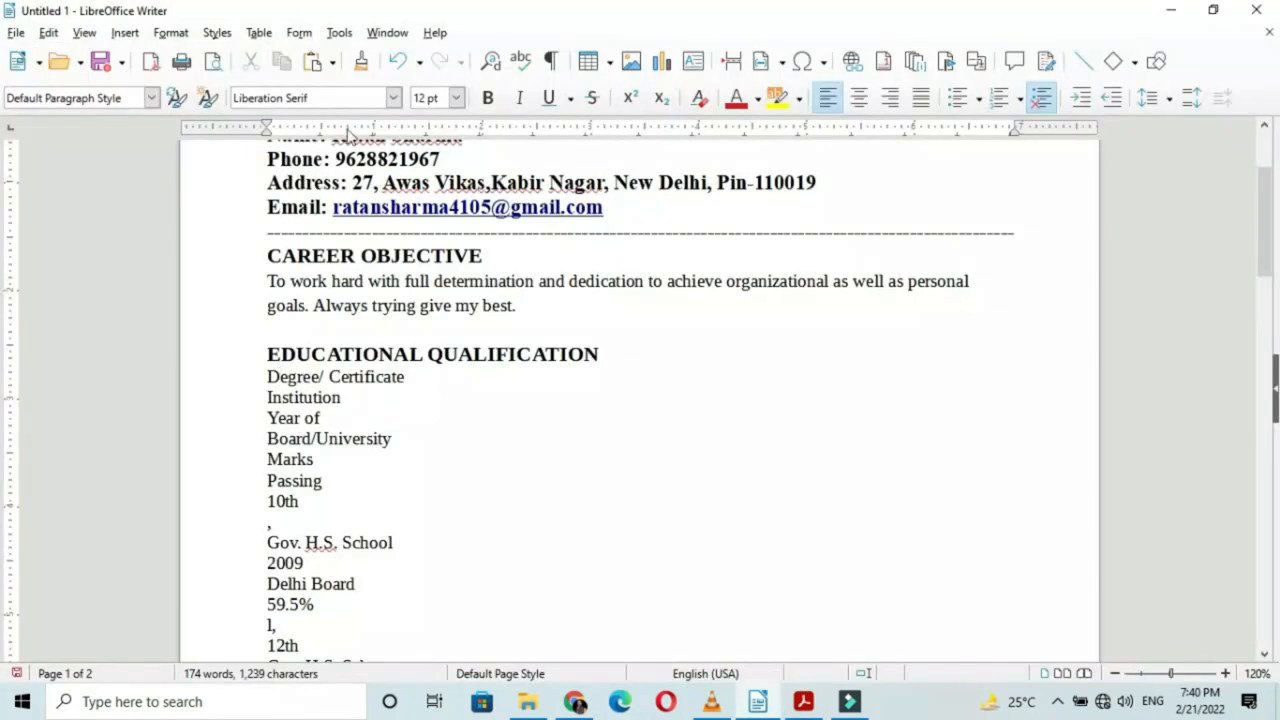
pyautogui.click(254, 35)
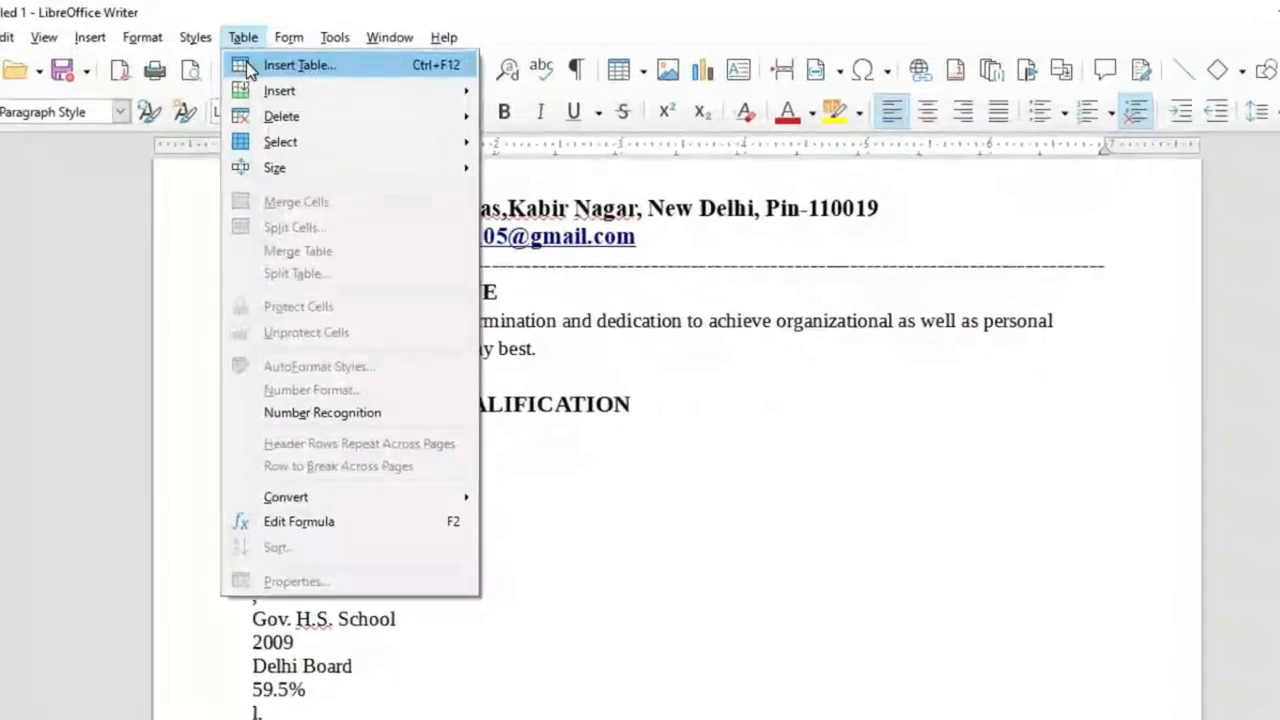
pyautogui.click(243, 39)
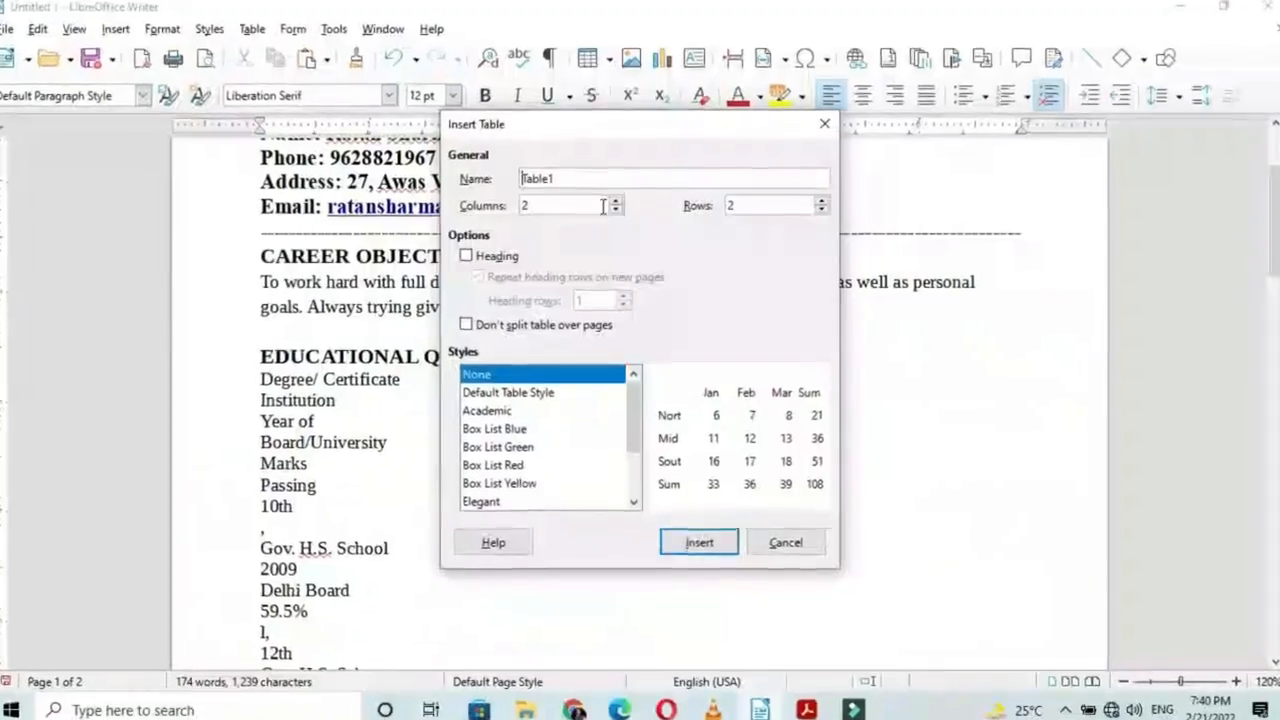
pyautogui.click(607, 203)
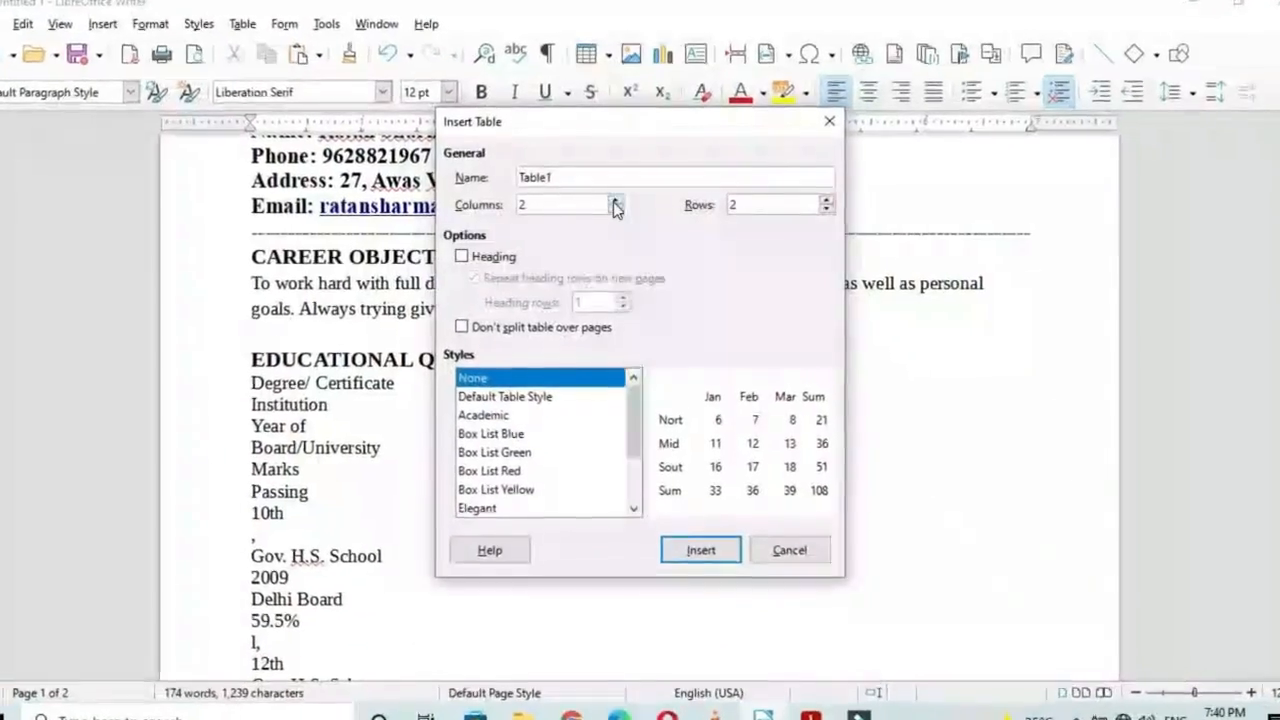
pyautogui.click(607, 203)
pyautogui.click(607, 203)
pyautogui.click(835, 199)
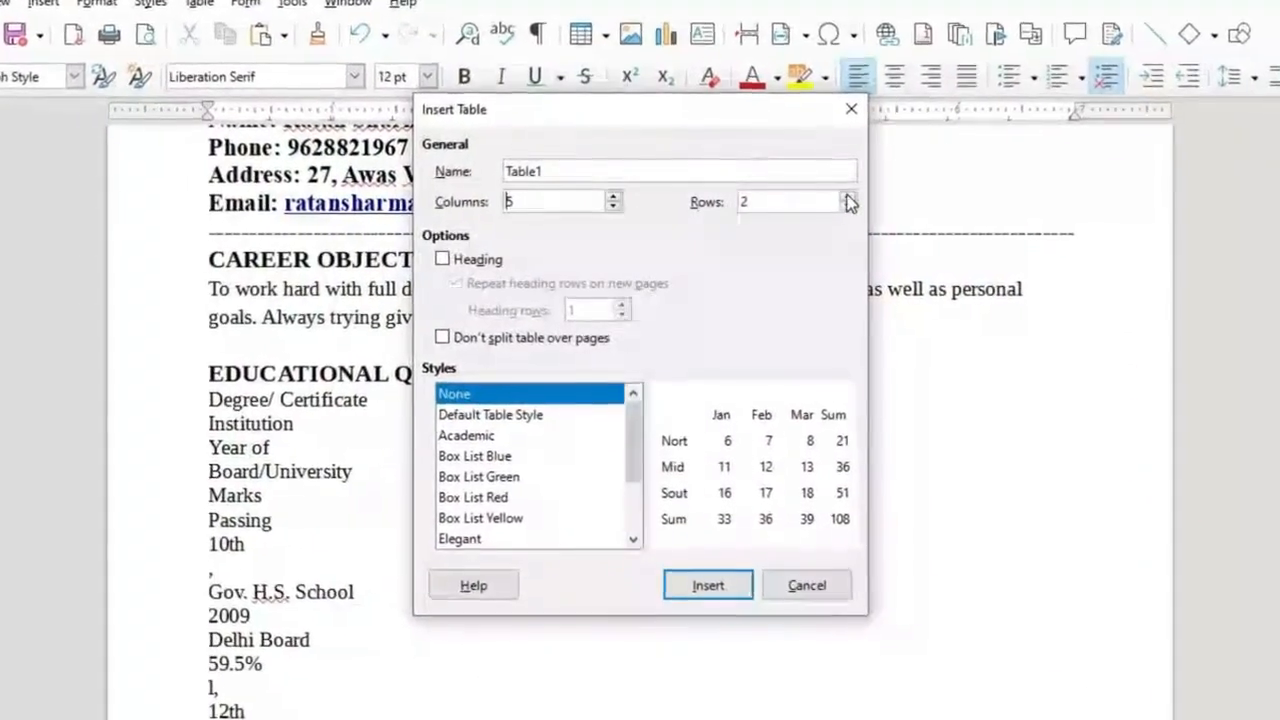
pyautogui.click(835, 199)
pyautogui.click(835, 199)
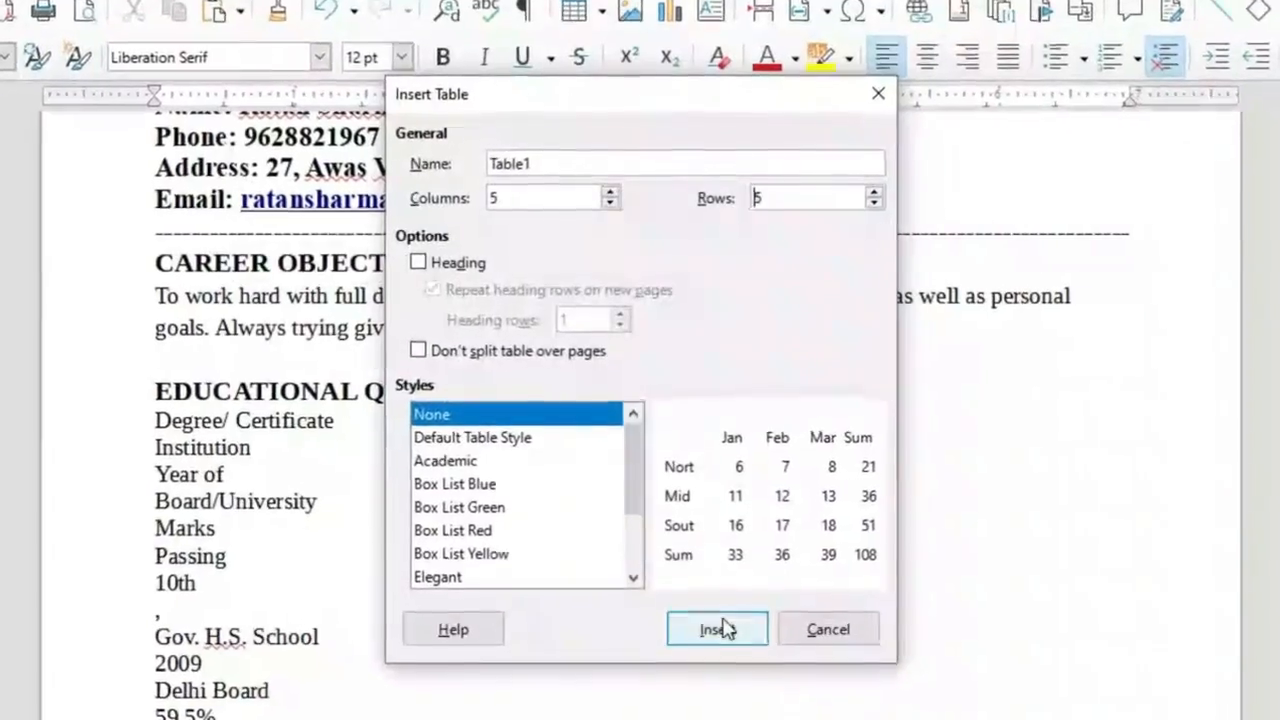
pyautogui.click(714, 608)
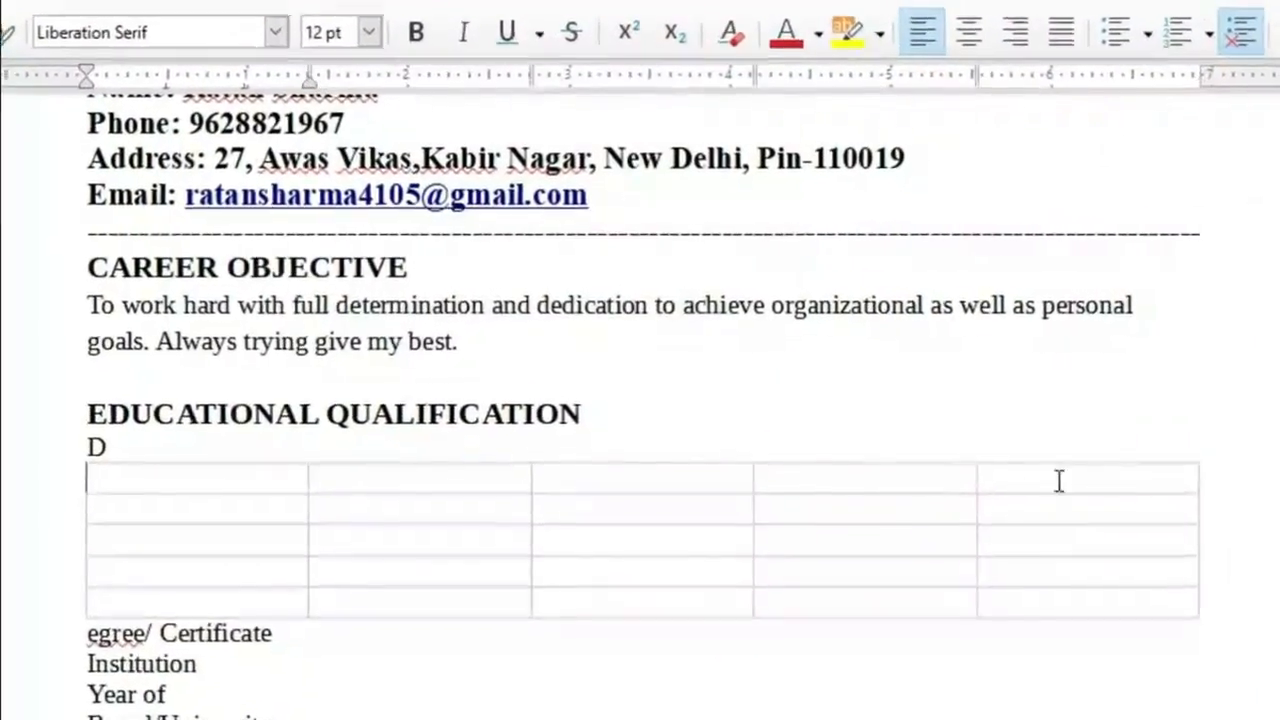
# Move the texts Degree/ Certificate, Institution, Year of Passing, Board/University and Marks from the list into the table's first row.
pyautogui.moveTo(267, 389); pyautogui.dragTo(412, 392)
pyautogui.hotkey('ctrl', 'c')
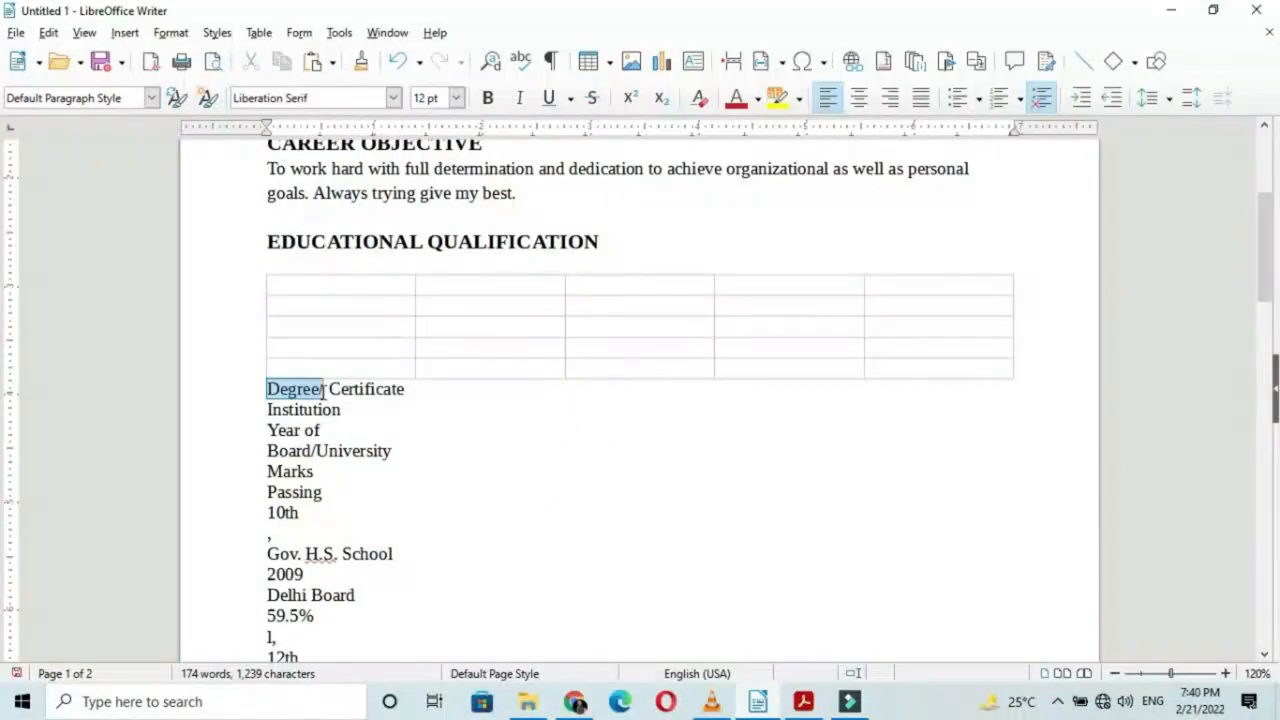
pyautogui.press('Delete')
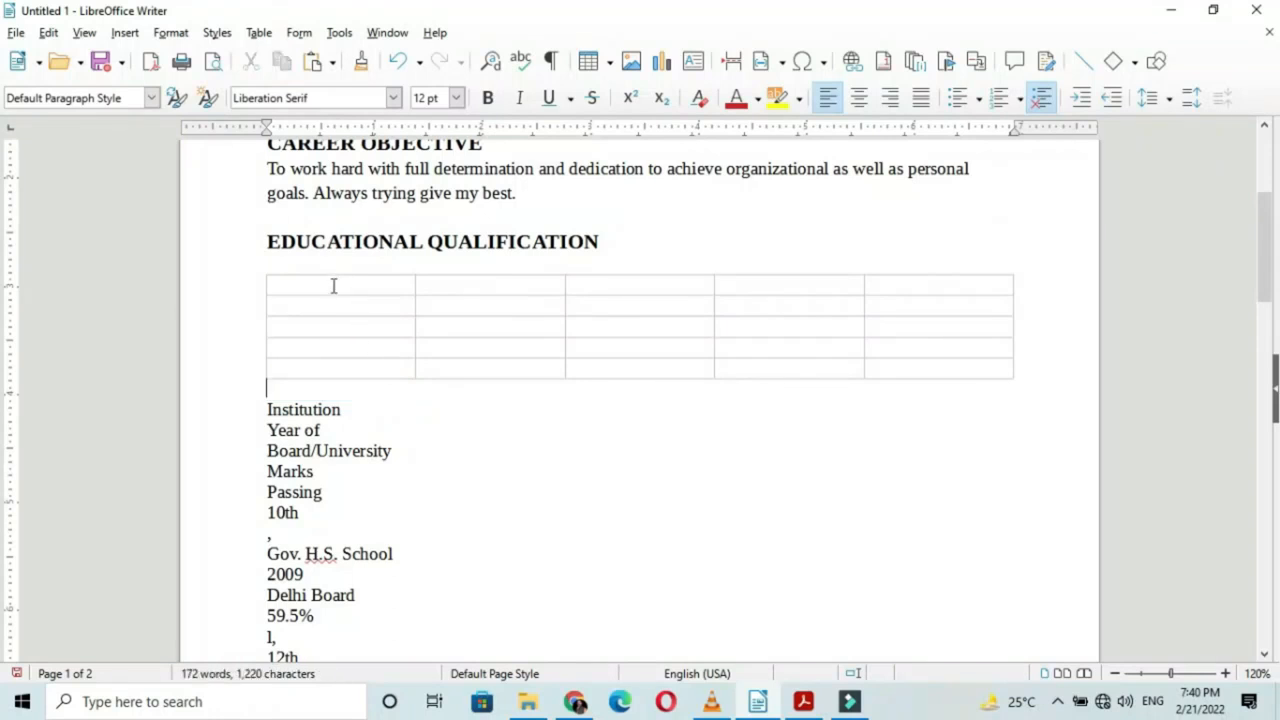
pyautogui.hotkey('ctrl', 'v')
pyautogui.moveTo(345, 410); pyautogui.dragTo(267, 410)
pyautogui.hotkey('ctrl', 'x')
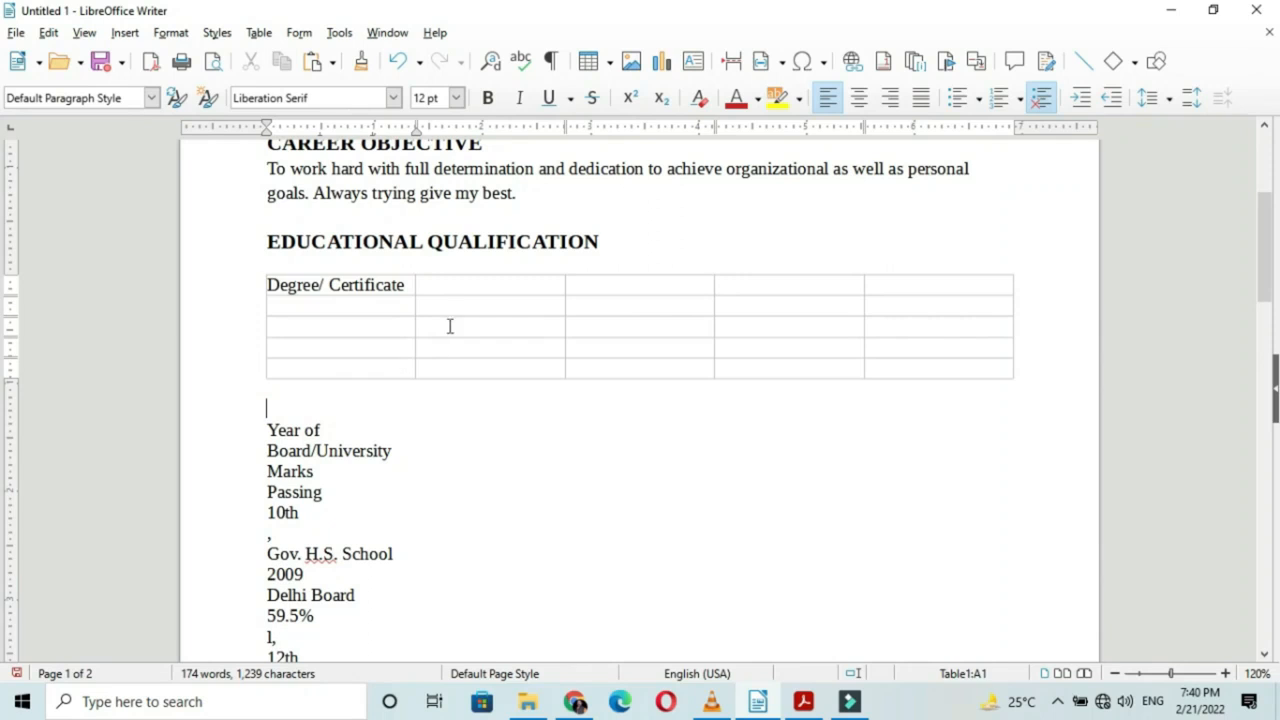
pyautogui.click(457, 285)
pyautogui.hotkey('ctrl', 'v')
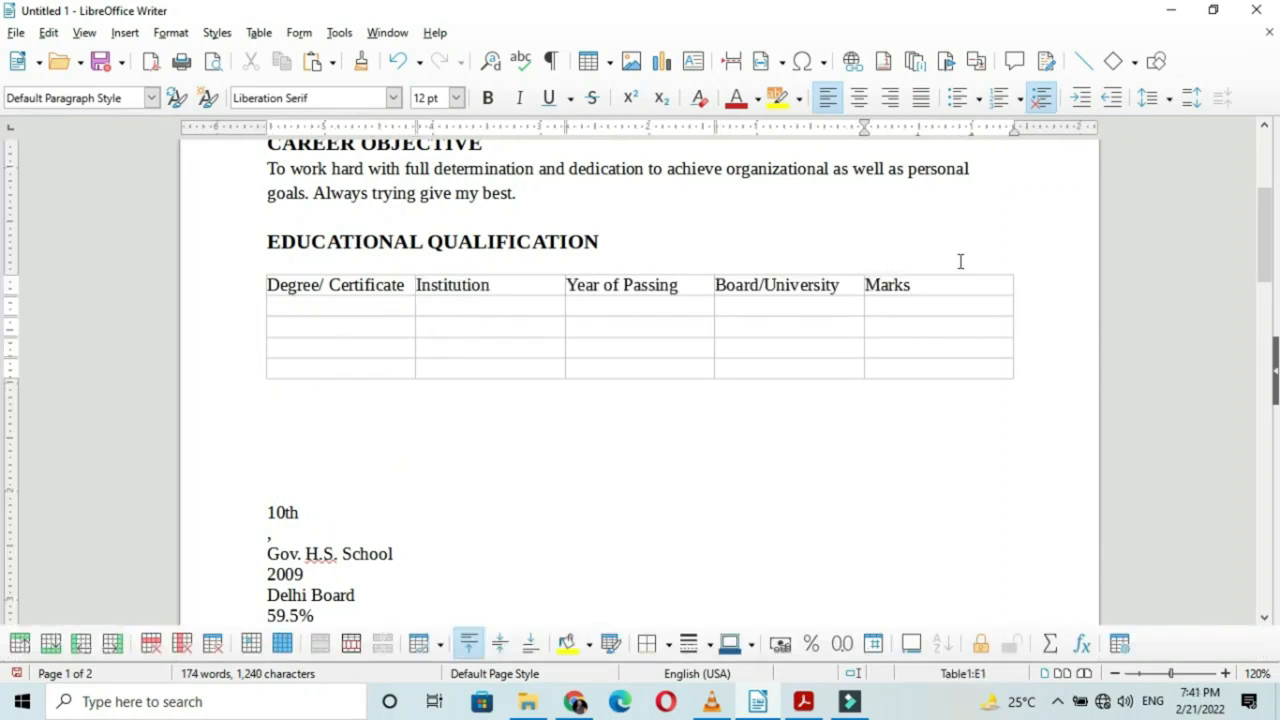
# Fill in the 10th row (Gov , H.S. School, 2000, Delhi Board, 59.5%) and the 12th row (Gov , H.S. School, 2002, Delhi Board, 67.8%).
pyautogui.scroll(-10, 295, 498)
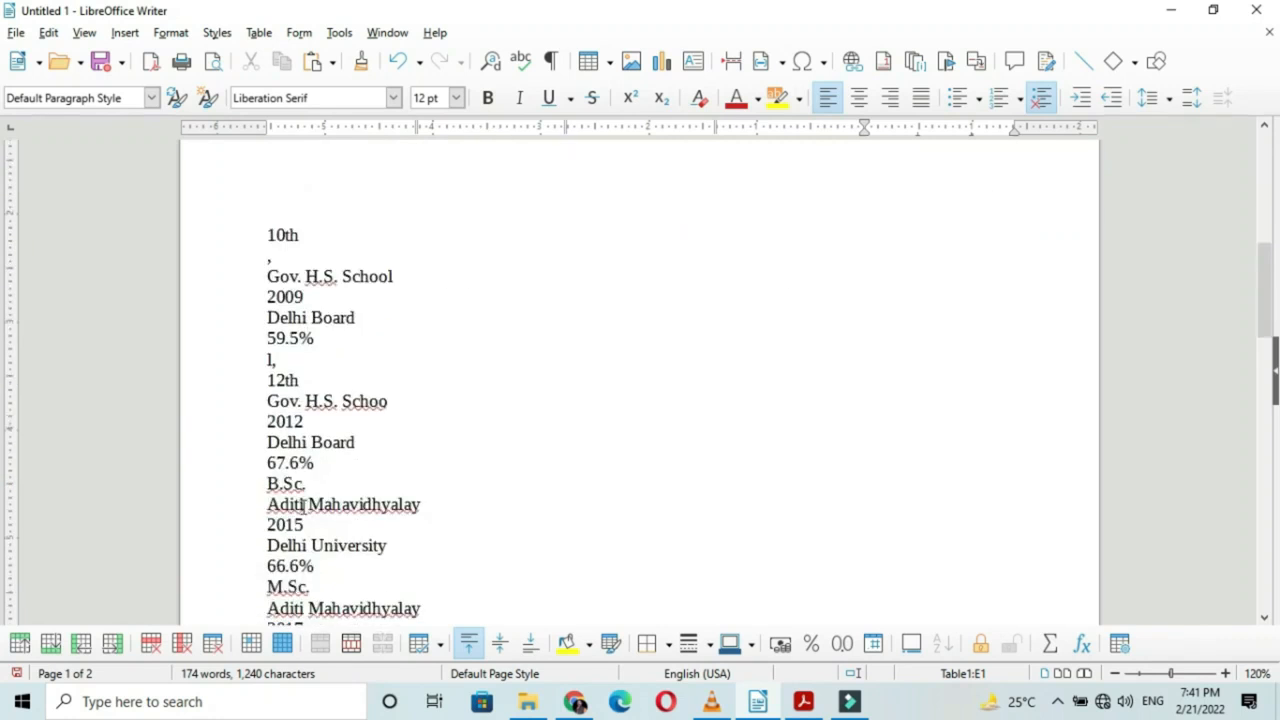
pyautogui.scroll(4, 303, 506)
pyautogui.scroll(7, 303, 506)
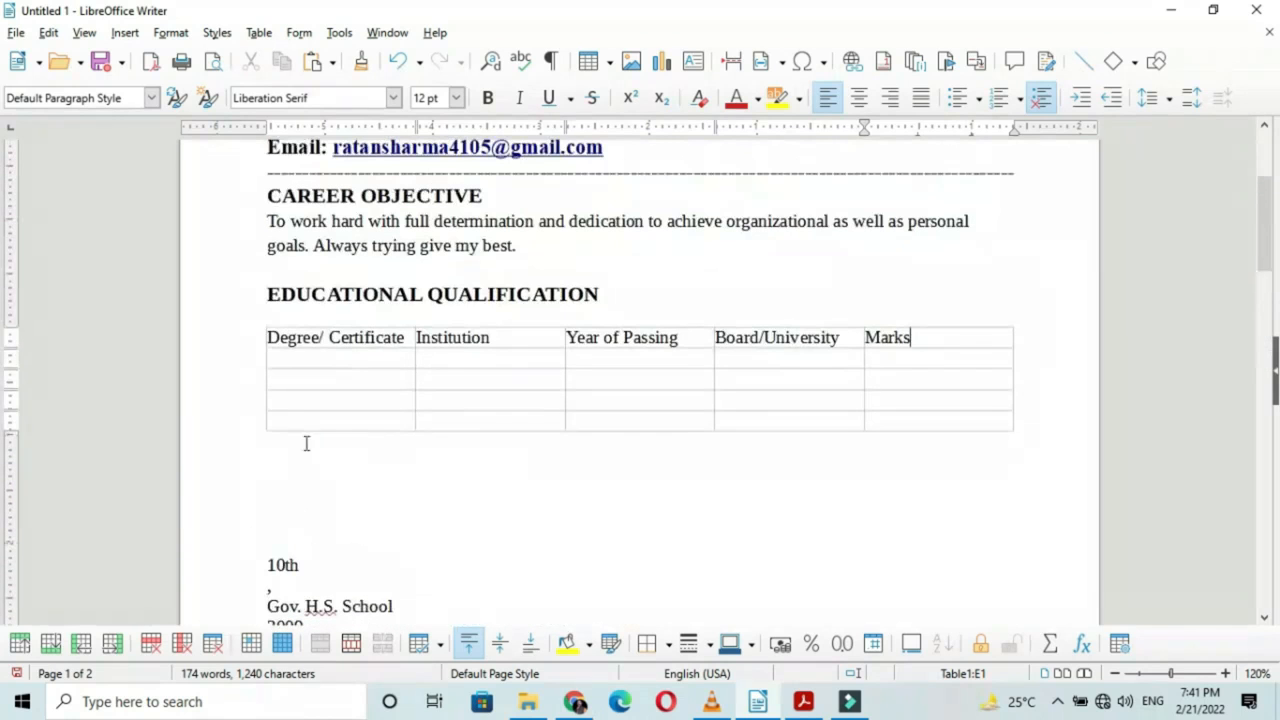
pyautogui.click(293, 362)
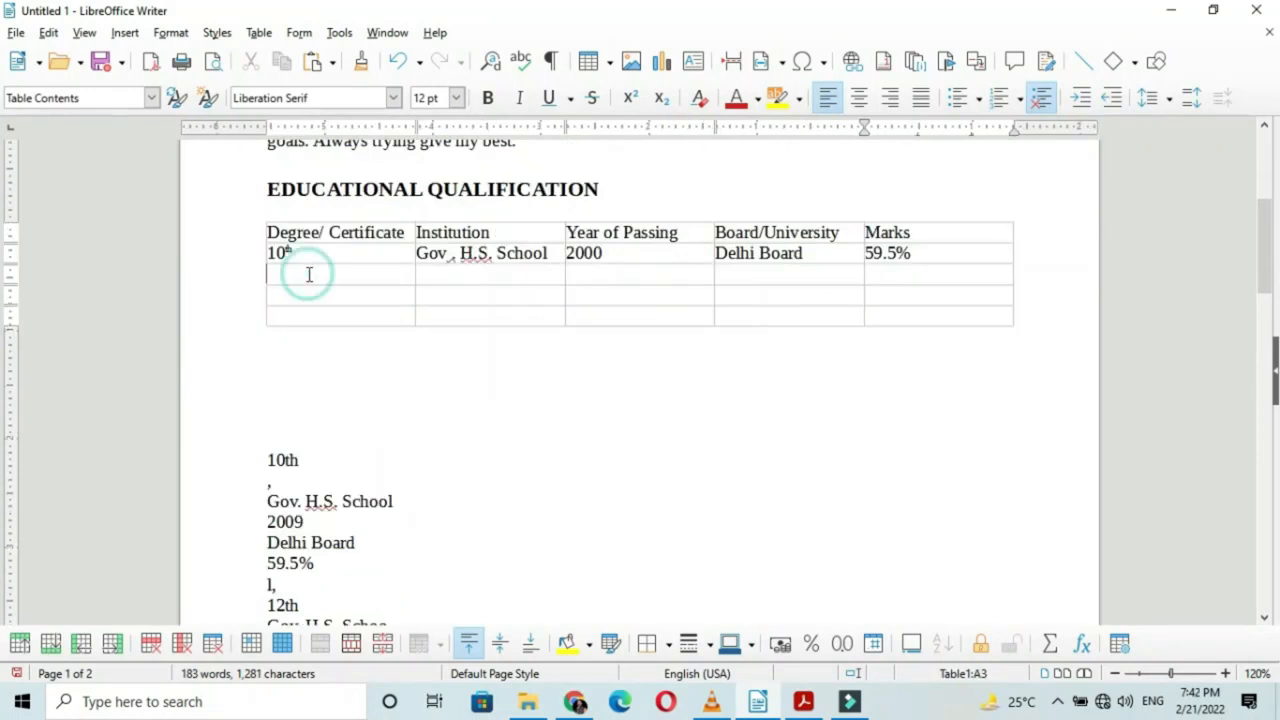
pyautogui.write('12th')
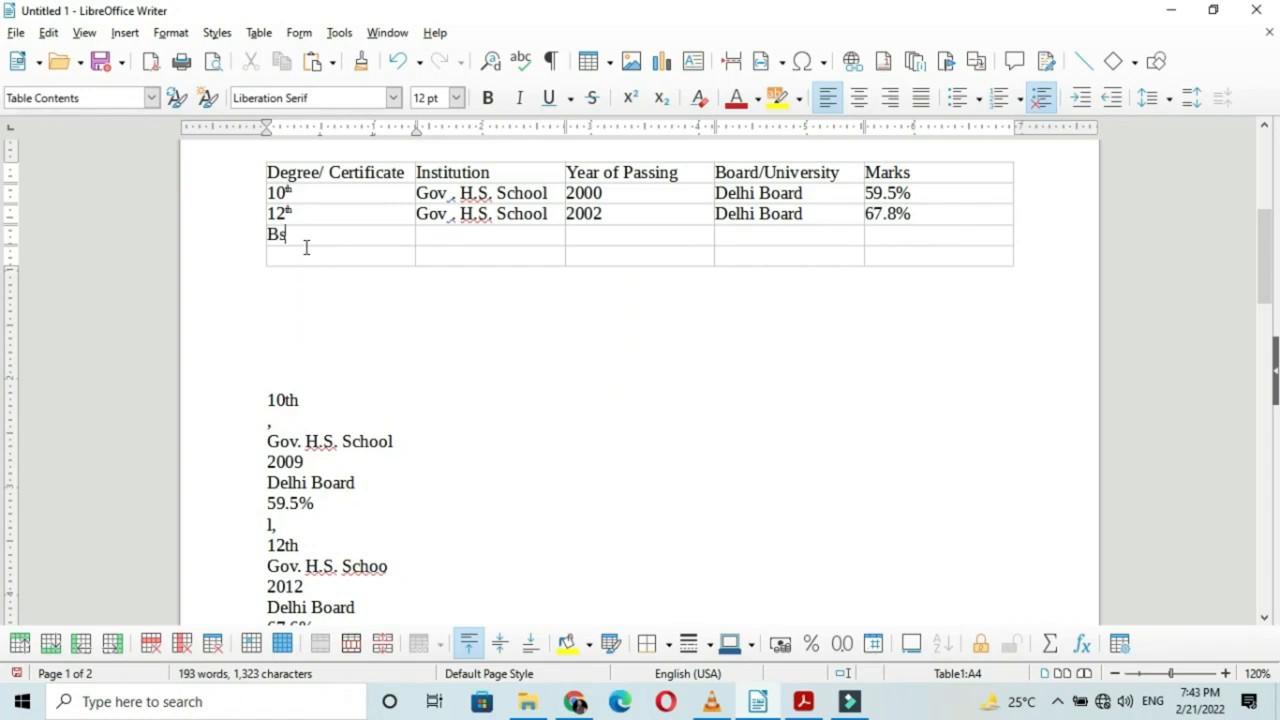
# Fill in the B.sc. row (Aditi Mahavidhyalay, 2015, Delhi University, 66.6%) and the M.Sc. row (Aditi Mahavidhyalay, 2017, Delhi University, 61.23%).
pyautogui.write('.sc.')
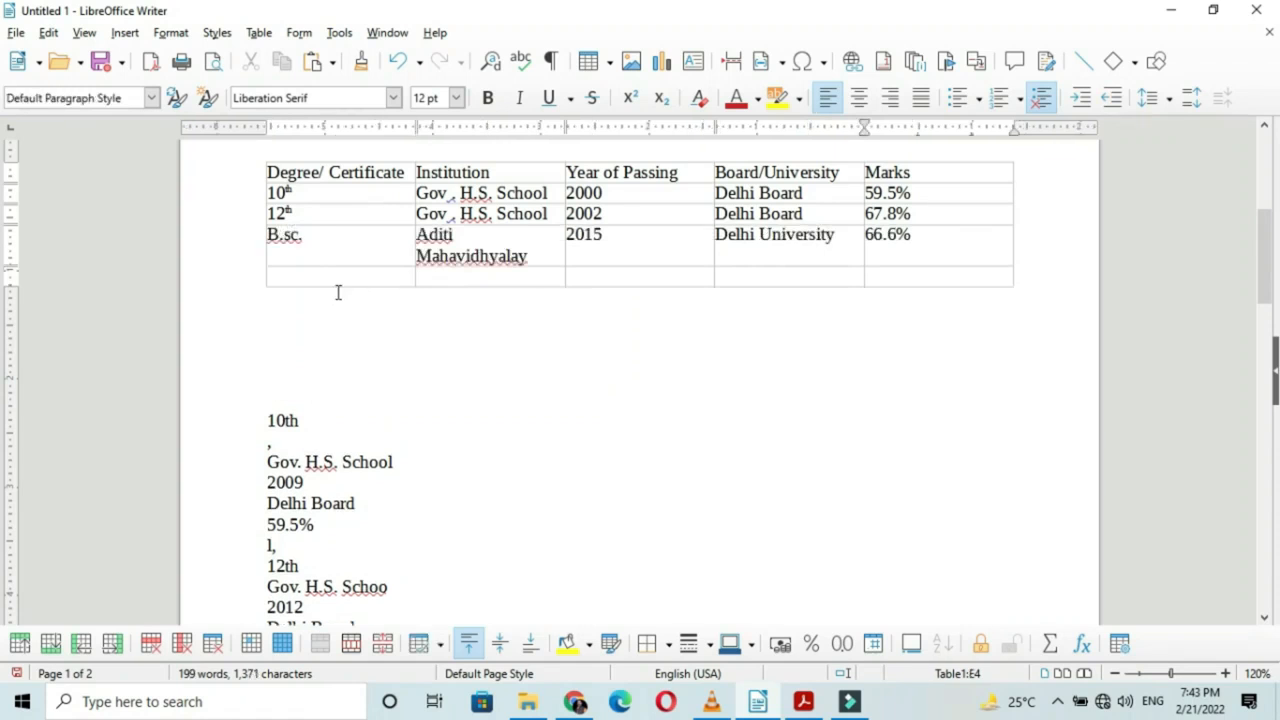
pyautogui.click(330, 274)
pyautogui.scroll(-2, 360, 431)
pyautogui.scroll(3, 360, 431)
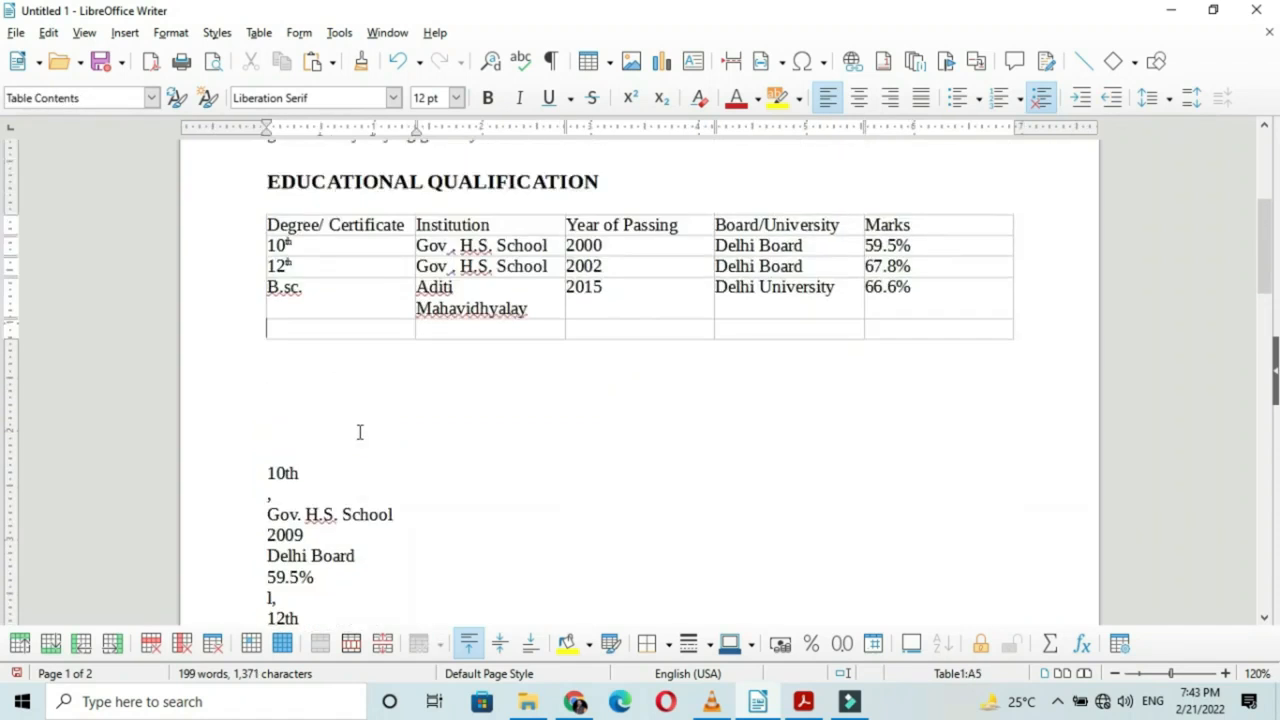
pyautogui.write('M.Sc.')
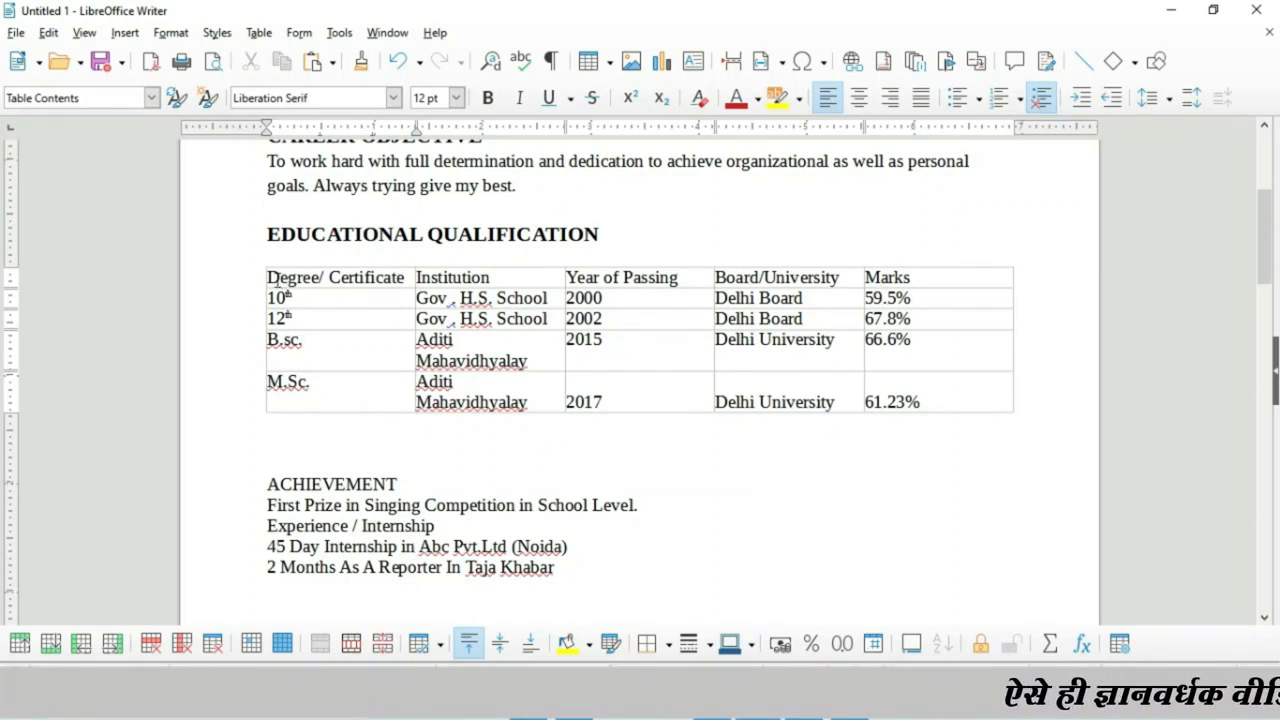
# Adjust the table's column widths, widening Institution to fit Aditi Mahavidhyalay on one line and narrowing Year of Passing and Marks.
pyautogui.moveTo(300, 285); pyautogui.dragTo(959, 401)
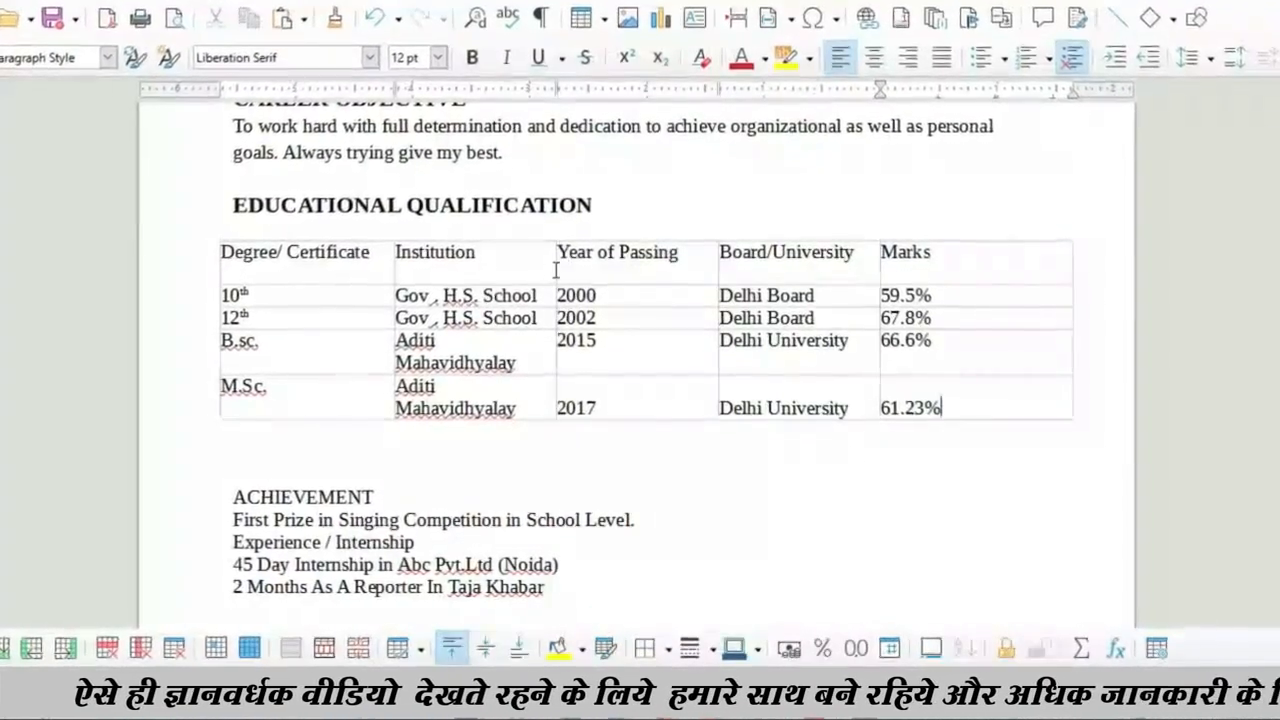
pyautogui.moveTo(557, 266); pyautogui.dragTo(578, 259)
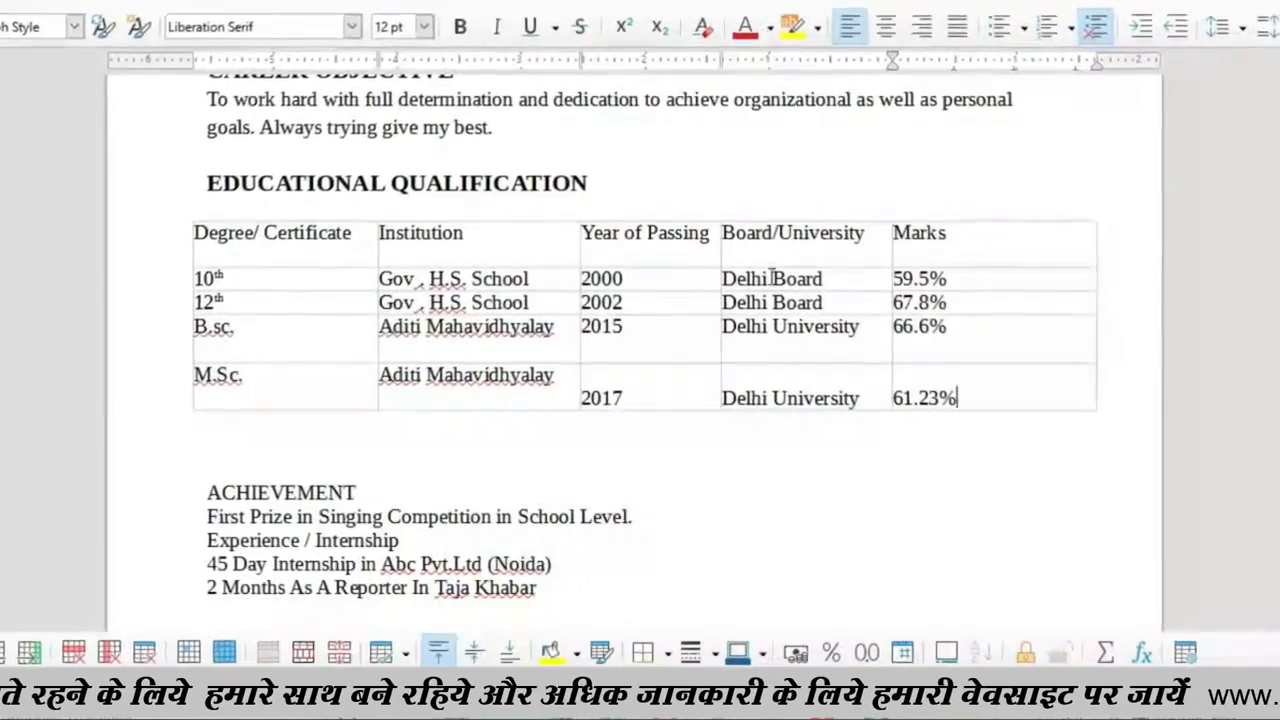
pyautogui.moveTo(894, 250); pyautogui.dragTo(959, 250)
pyautogui.moveTo(577, 241); pyautogui.dragTo(597, 232)
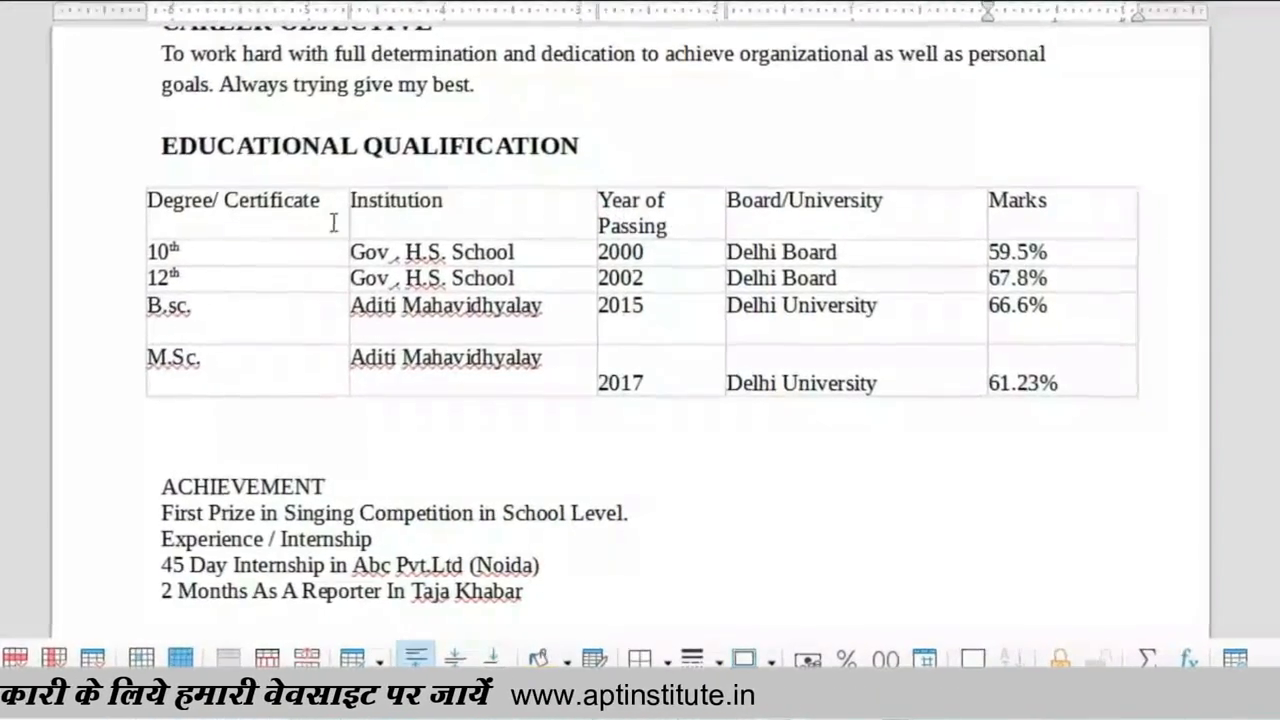
# Increase the heights of the 10th and 12th rows in the education table.
pyautogui.moveTo(262, 261); pyautogui.dragTo(254, 317)
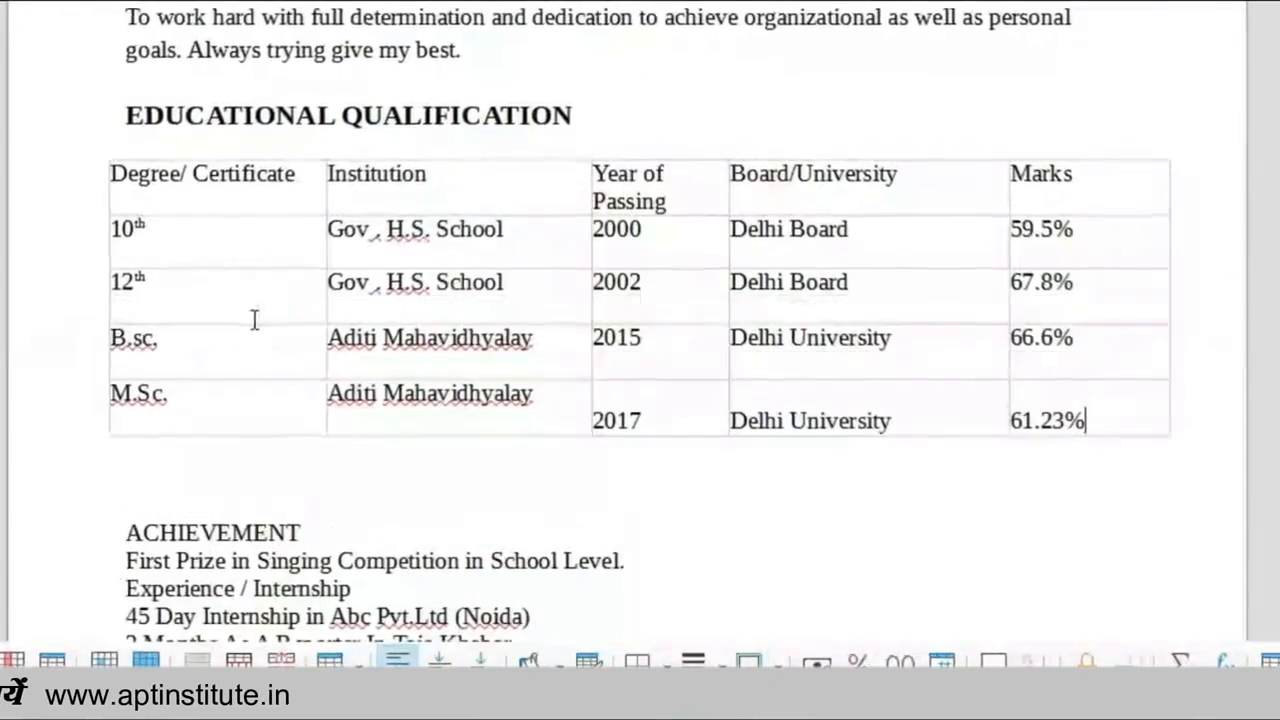
pyautogui.click(238, 306)
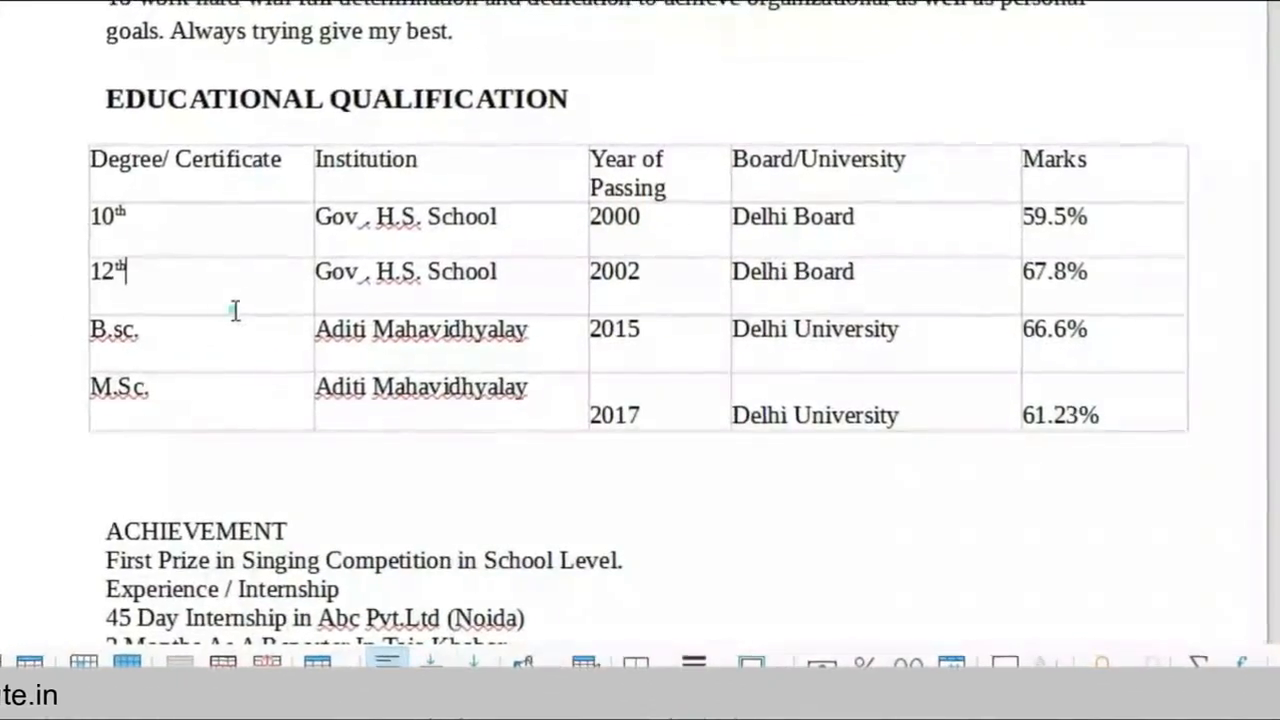
pyautogui.moveTo(230, 310); pyautogui.dragTo(230, 323)
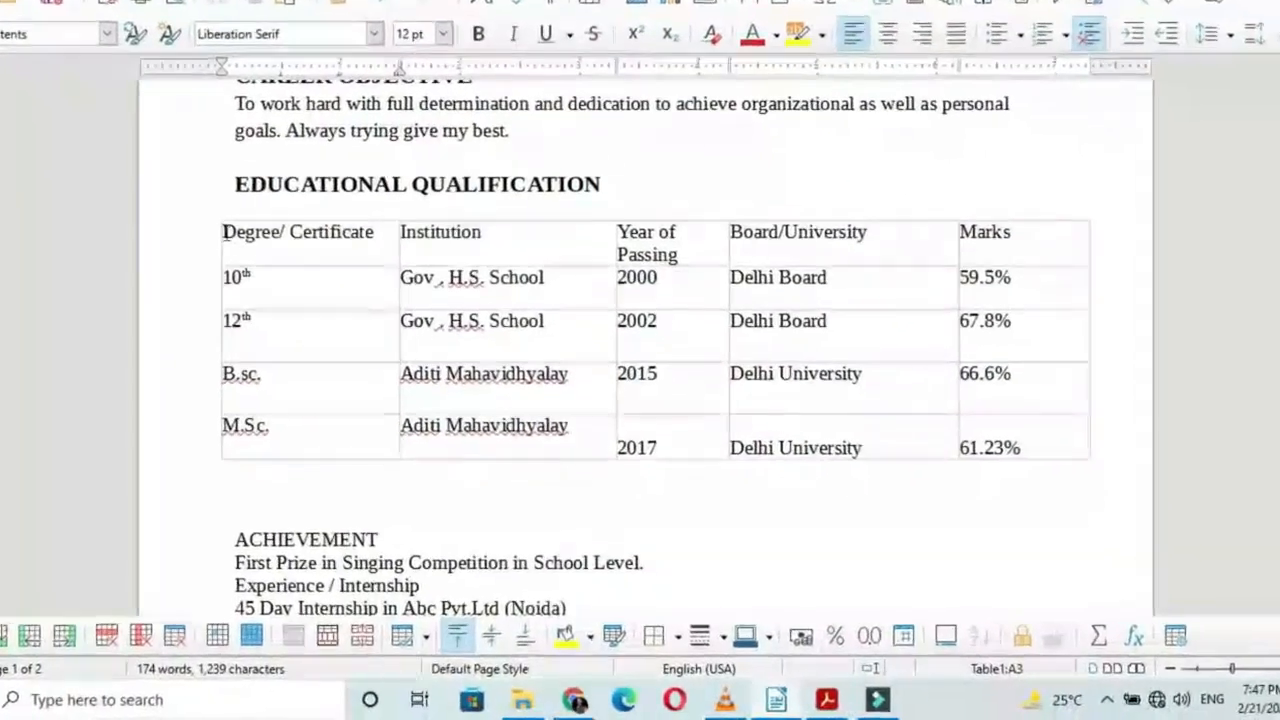
# Center the table's header row vertically and horizontally and make its text bold.
pyautogui.moveTo(258, 278); pyautogui.dragTo(667, 278)
pyautogui.moveTo(678, 218); pyautogui.dragTo(1002, 215)
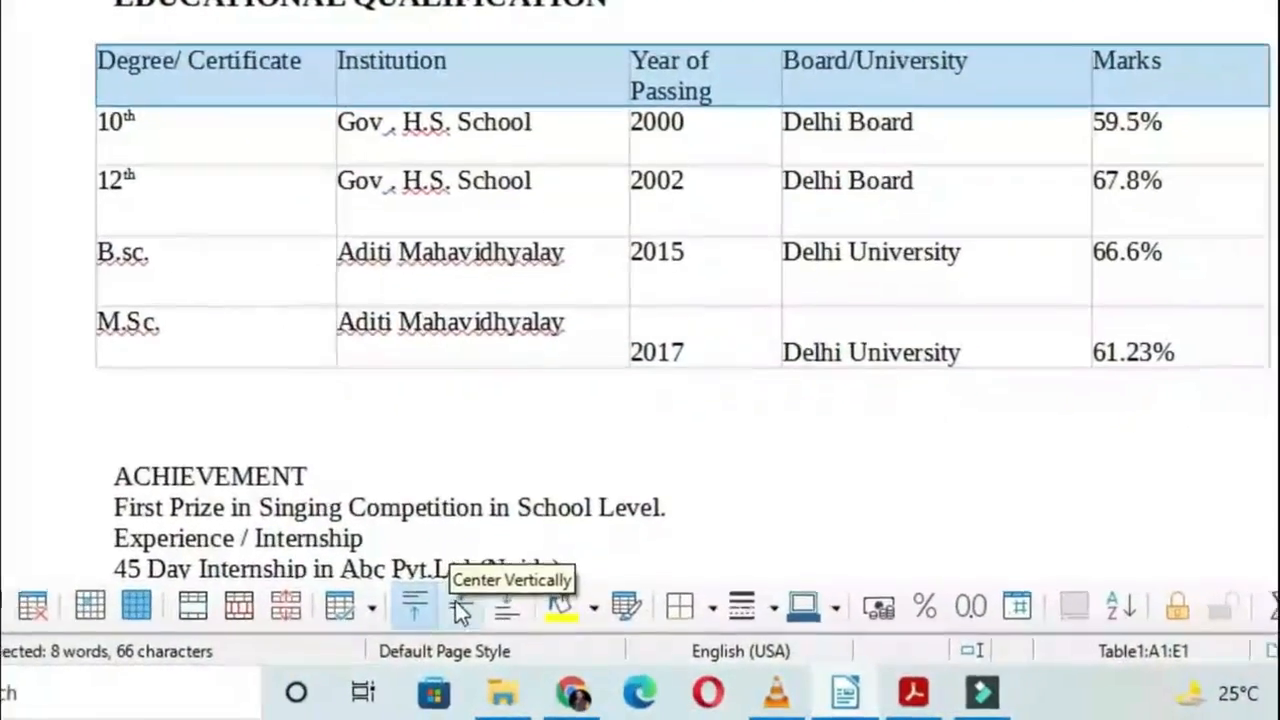
pyautogui.click(452, 600)
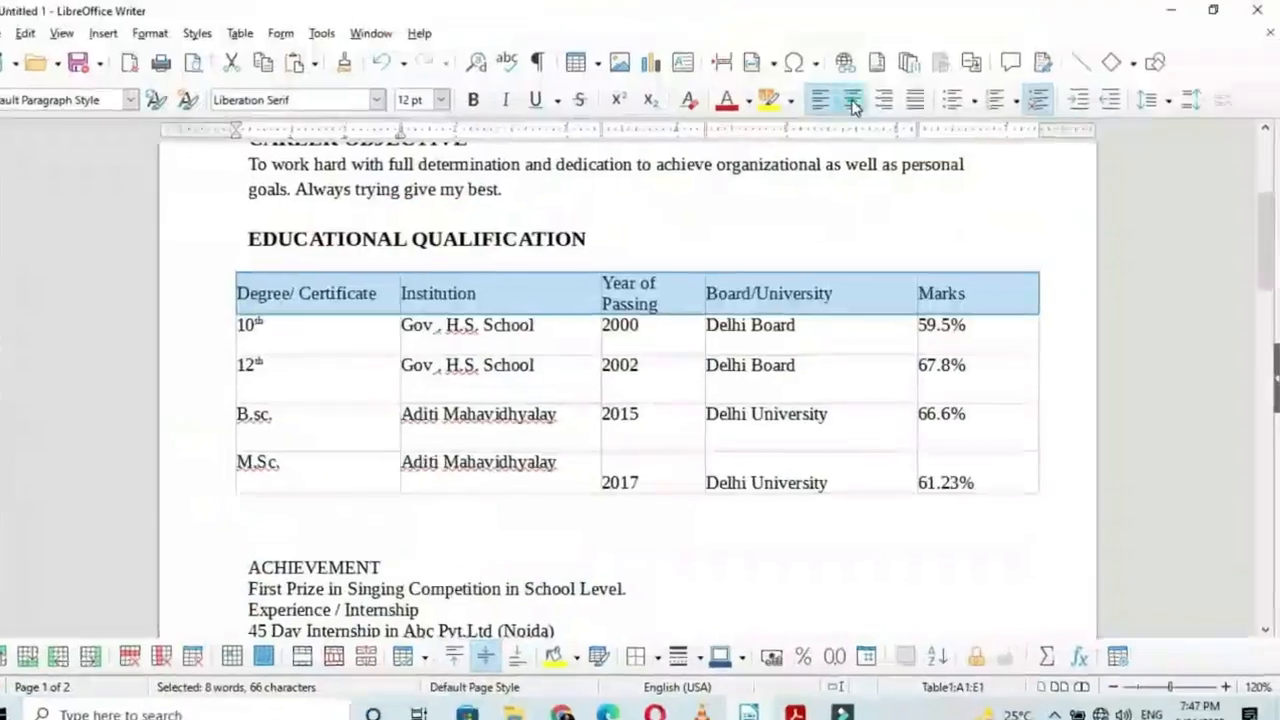
pyautogui.click(848, 100)
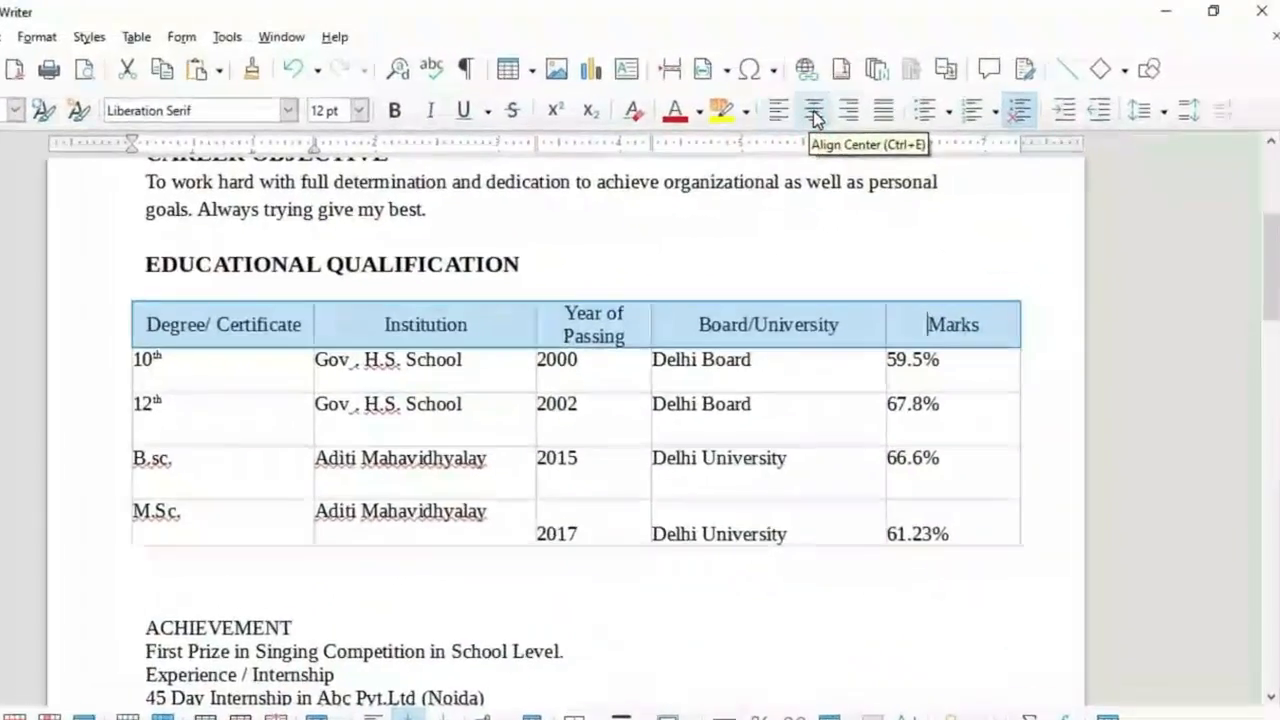
pyautogui.click(348, 116)
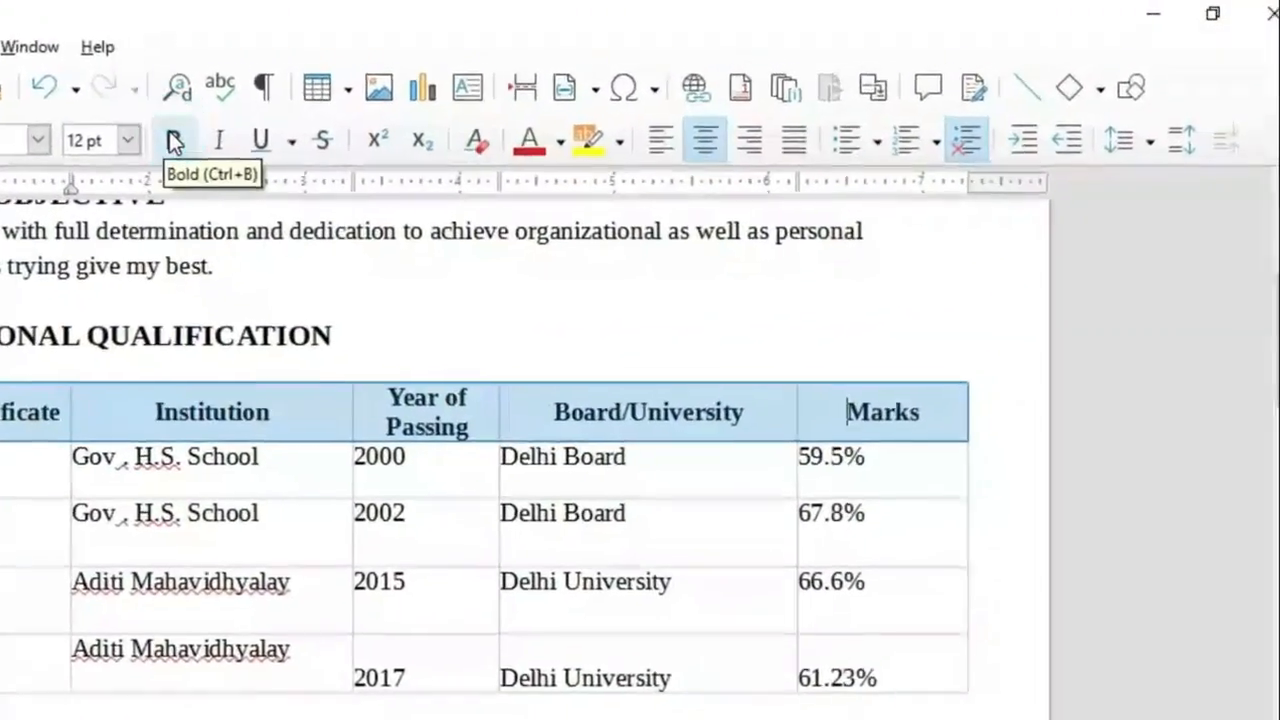
# Apply outer and inner borders to every cell of the education table, using a dark colour and a double-line style.
pyautogui.moveTo(290, 288); pyautogui.dragTo(980, 467)
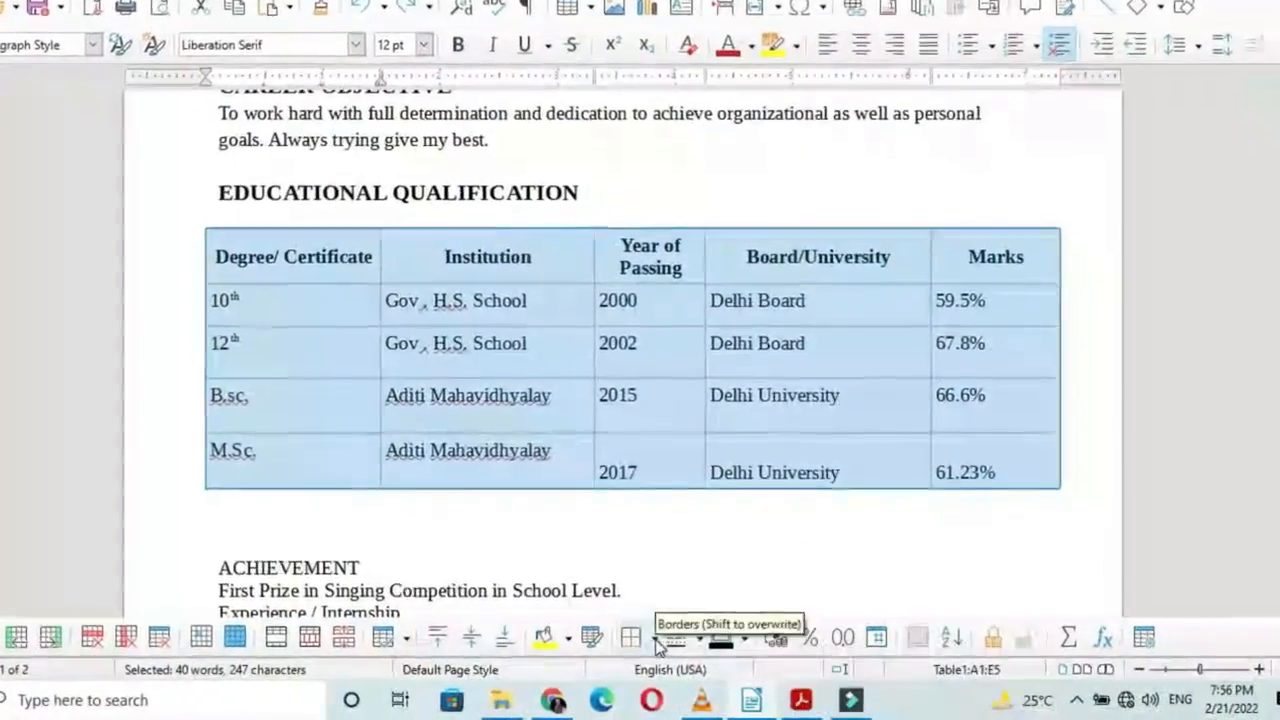
pyautogui.click(658, 640)
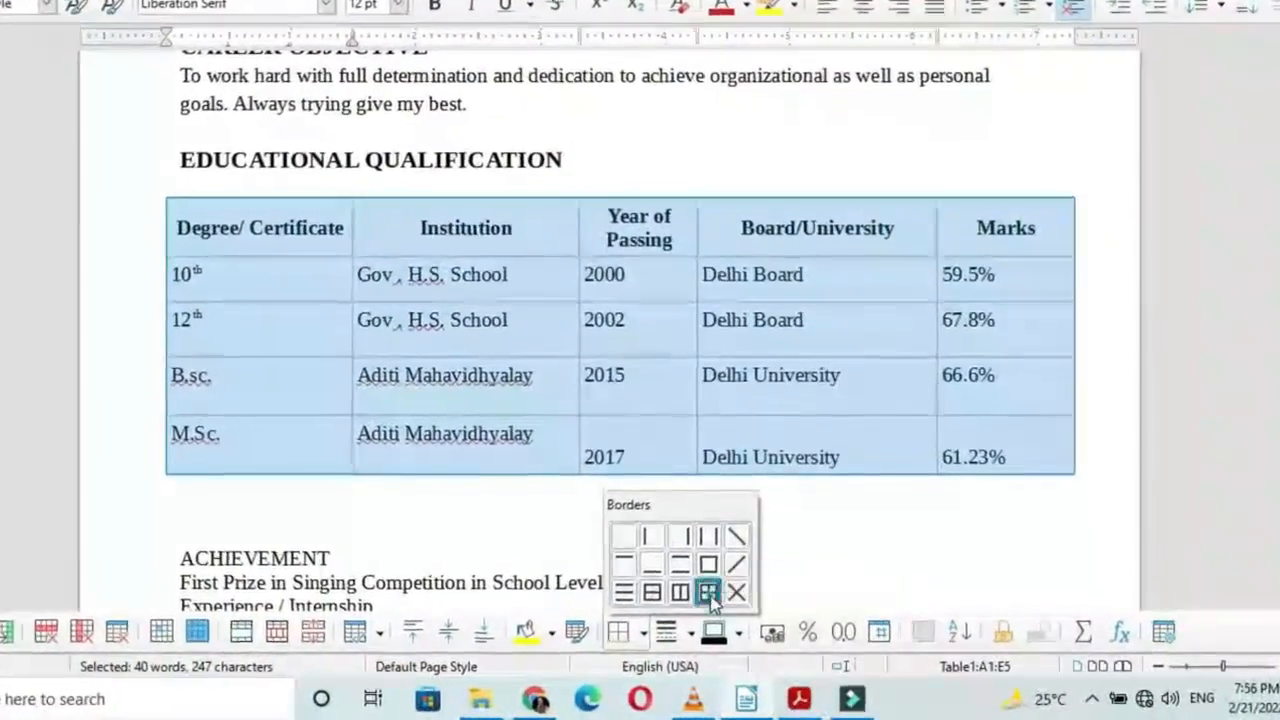
pyautogui.click(713, 597)
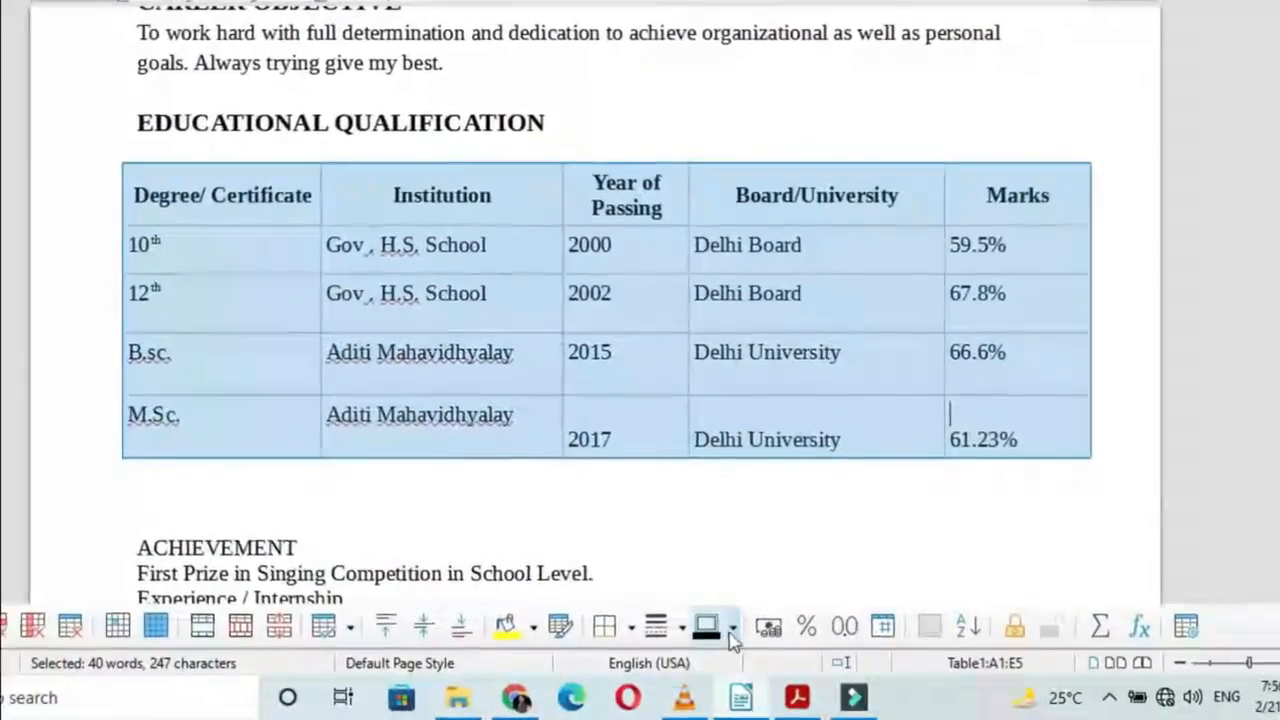
pyautogui.click(736, 631)
pyautogui.click(704, 296)
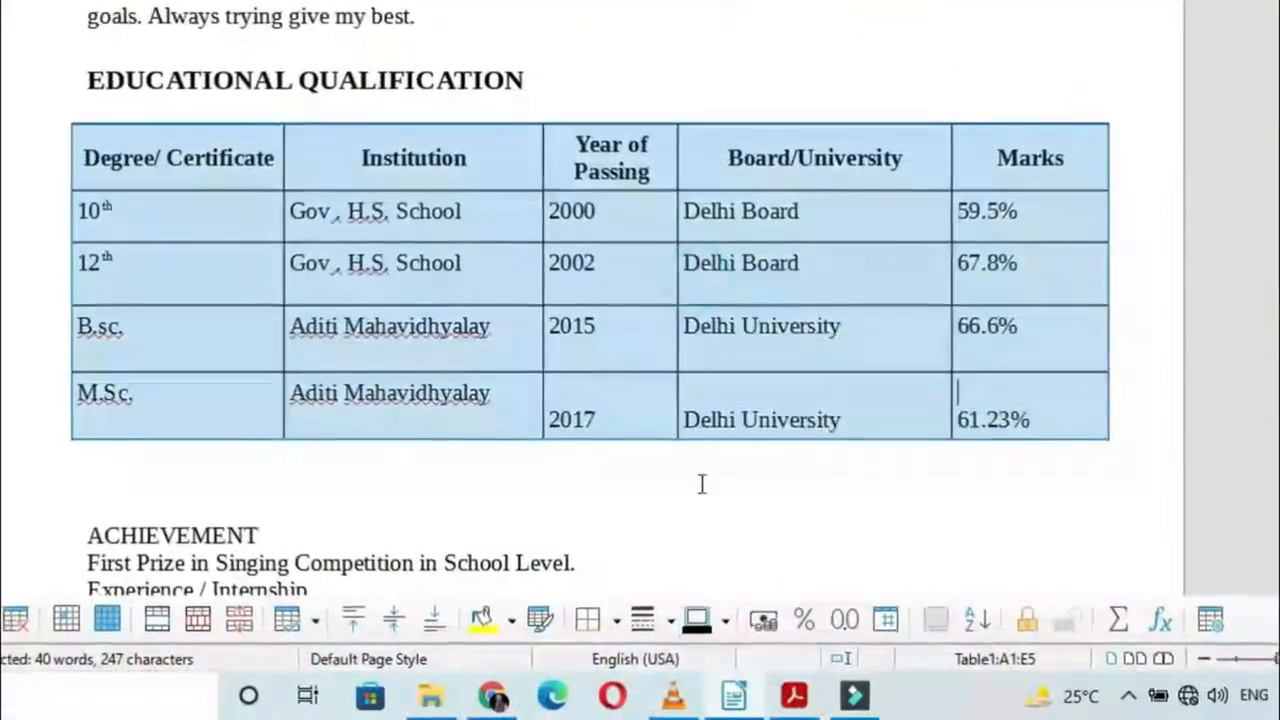
pyautogui.click(668, 618)
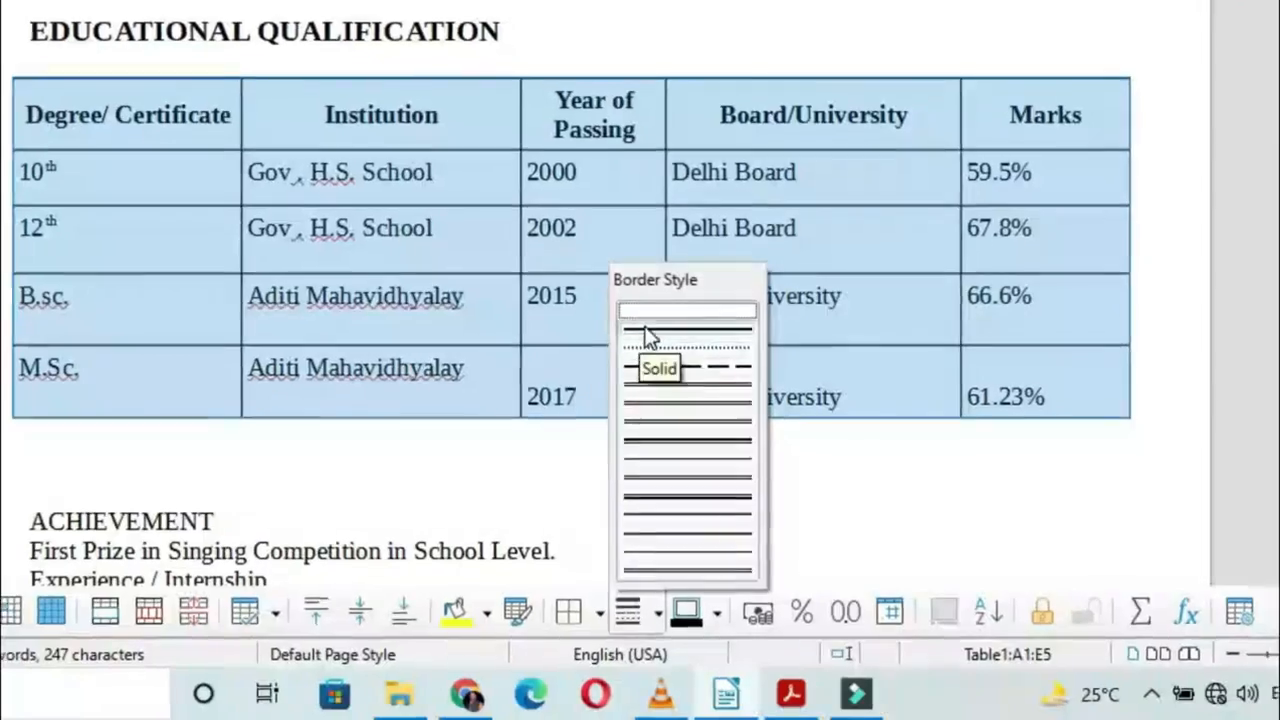
pyautogui.click(660, 462)
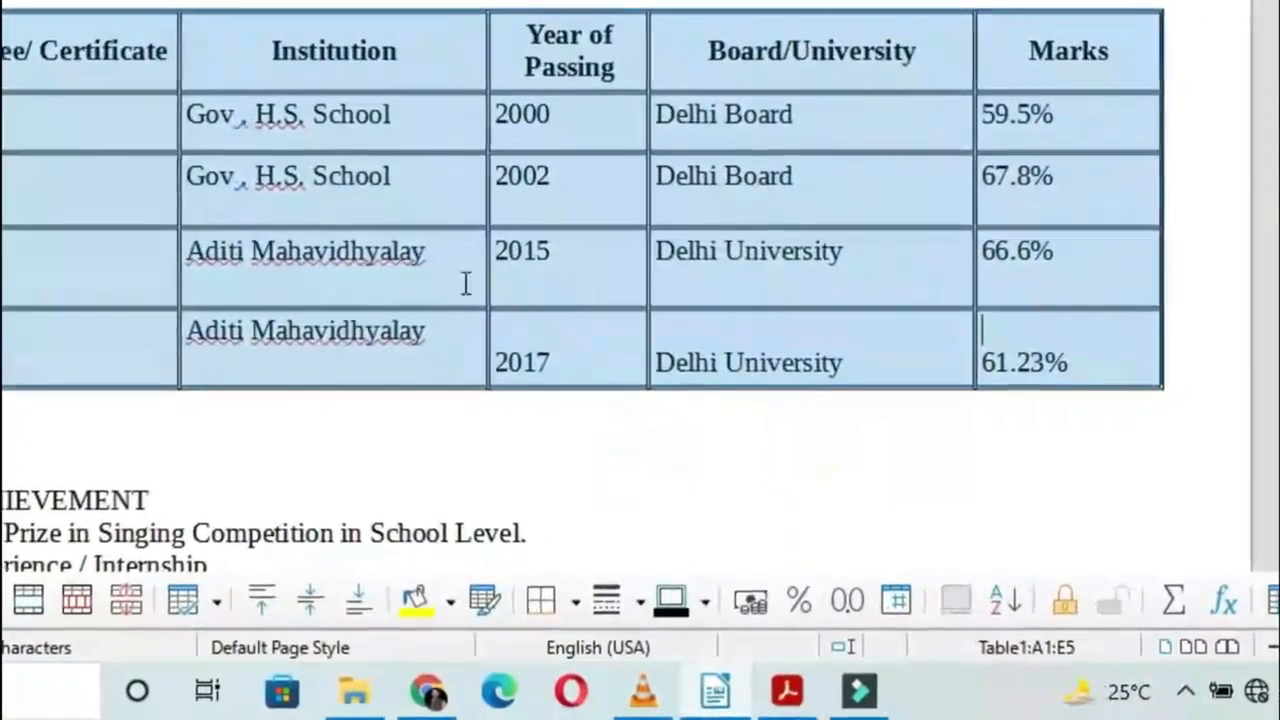
# Fill the education table's header row with a mid-gray cell background.
pyautogui.click(105, 128)
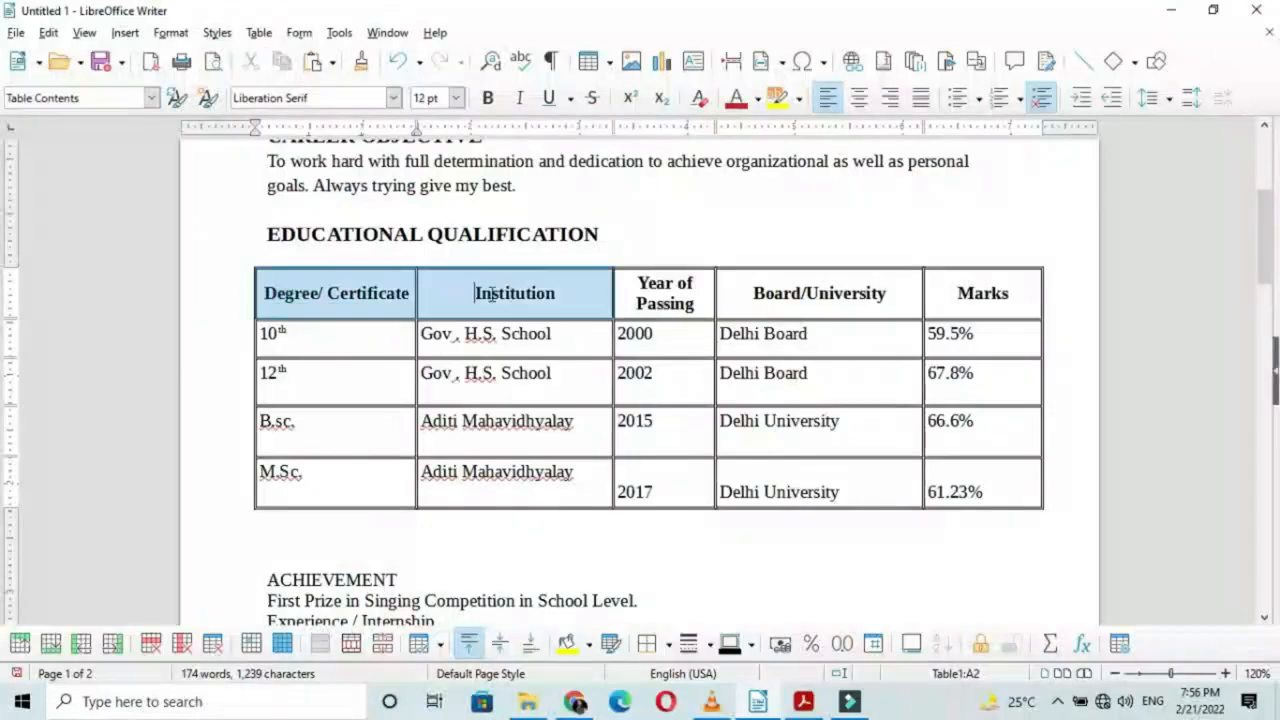
pyautogui.moveTo(923, 293); pyautogui.dragTo(963, 297)
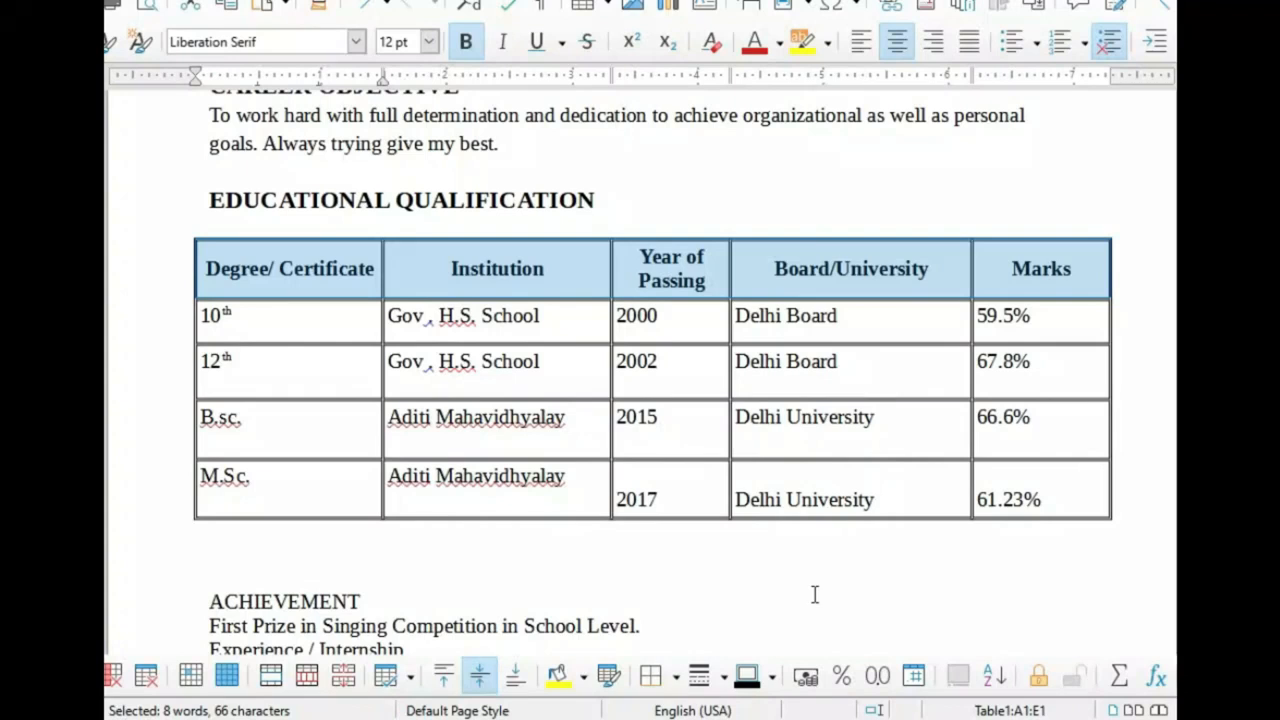
pyautogui.click(582, 677)
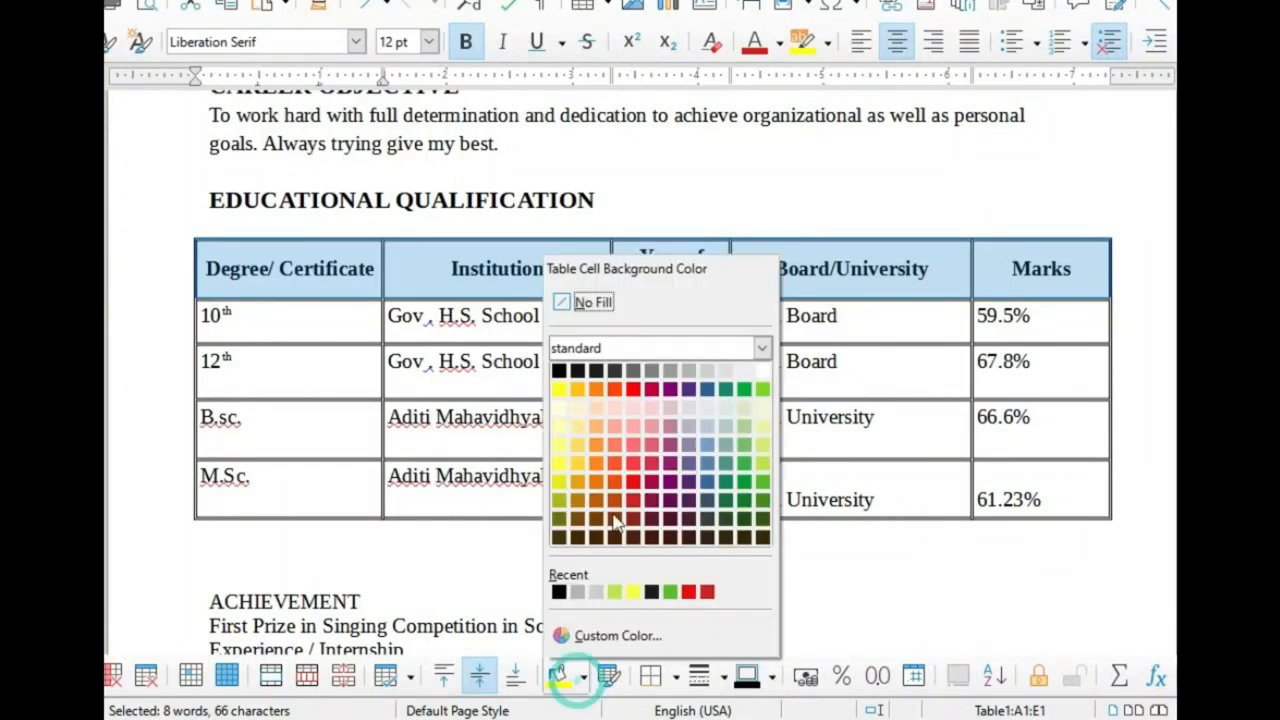
pyautogui.click(651, 371)
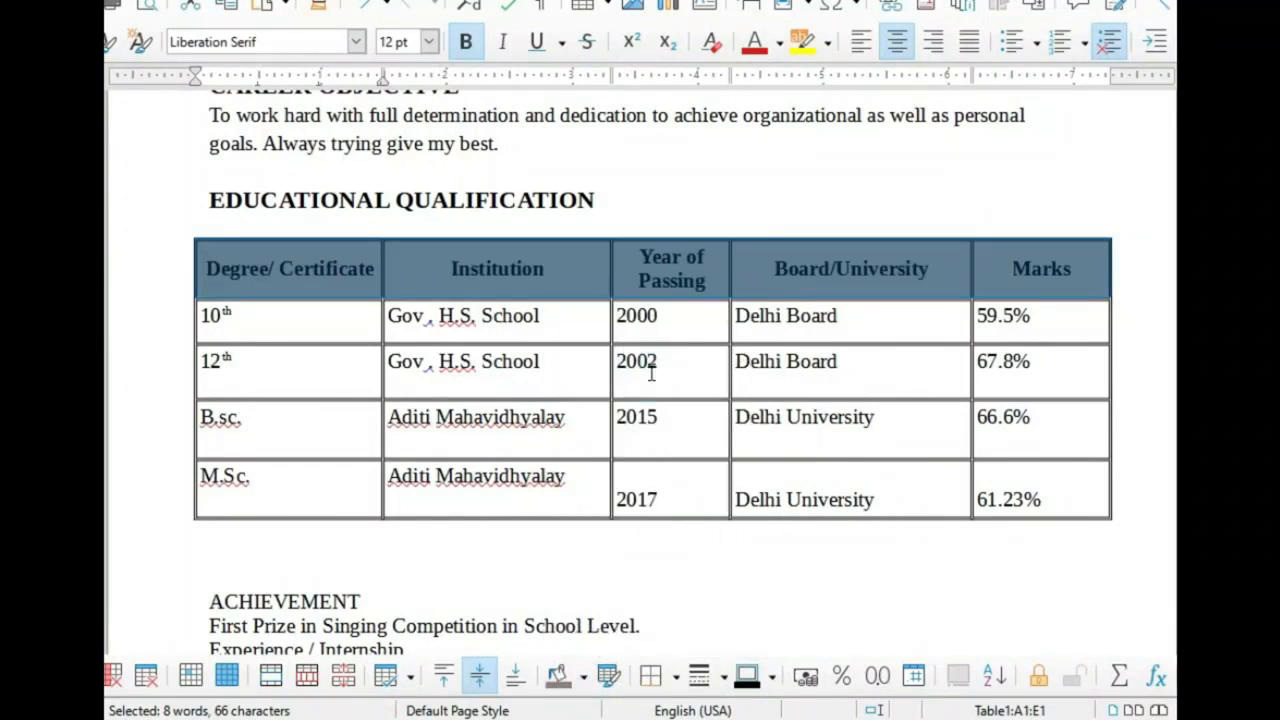
pyautogui.click(595, 401)
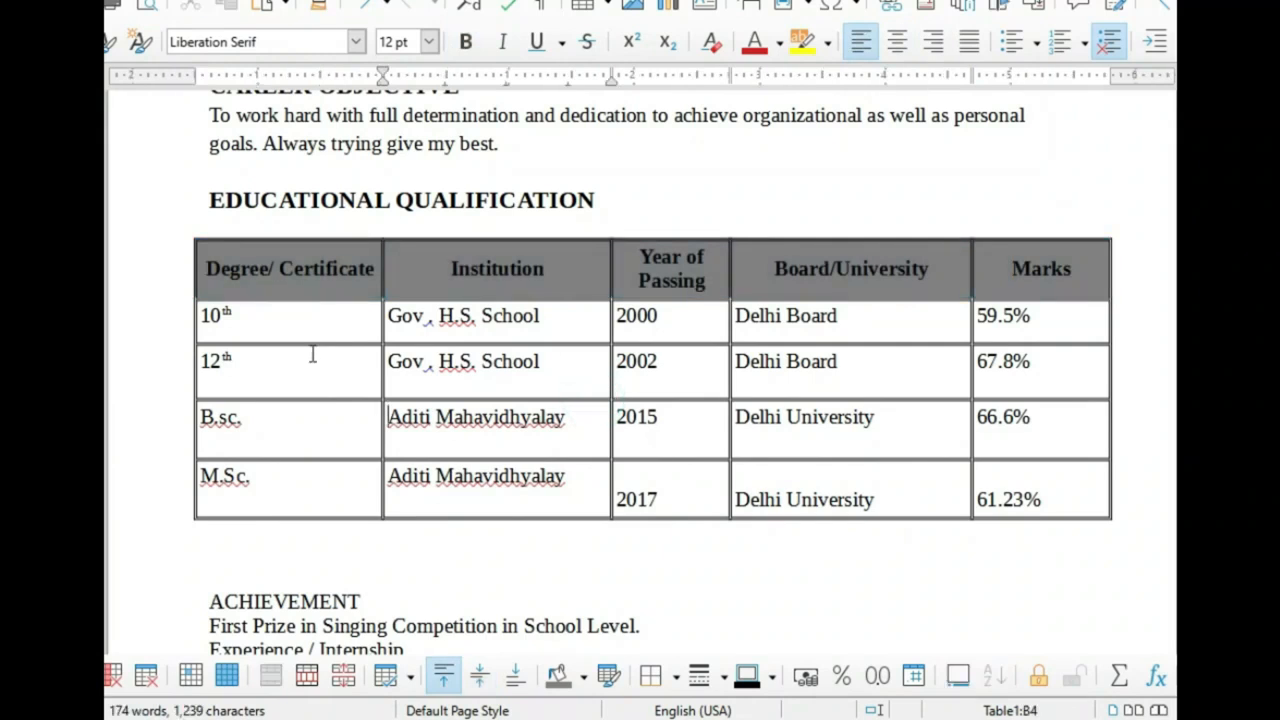
# Center the text of the four rows below the table header, both horizontally and vertically.
pyautogui.moveTo(205, 316); pyautogui.dragTo(1016, 467)
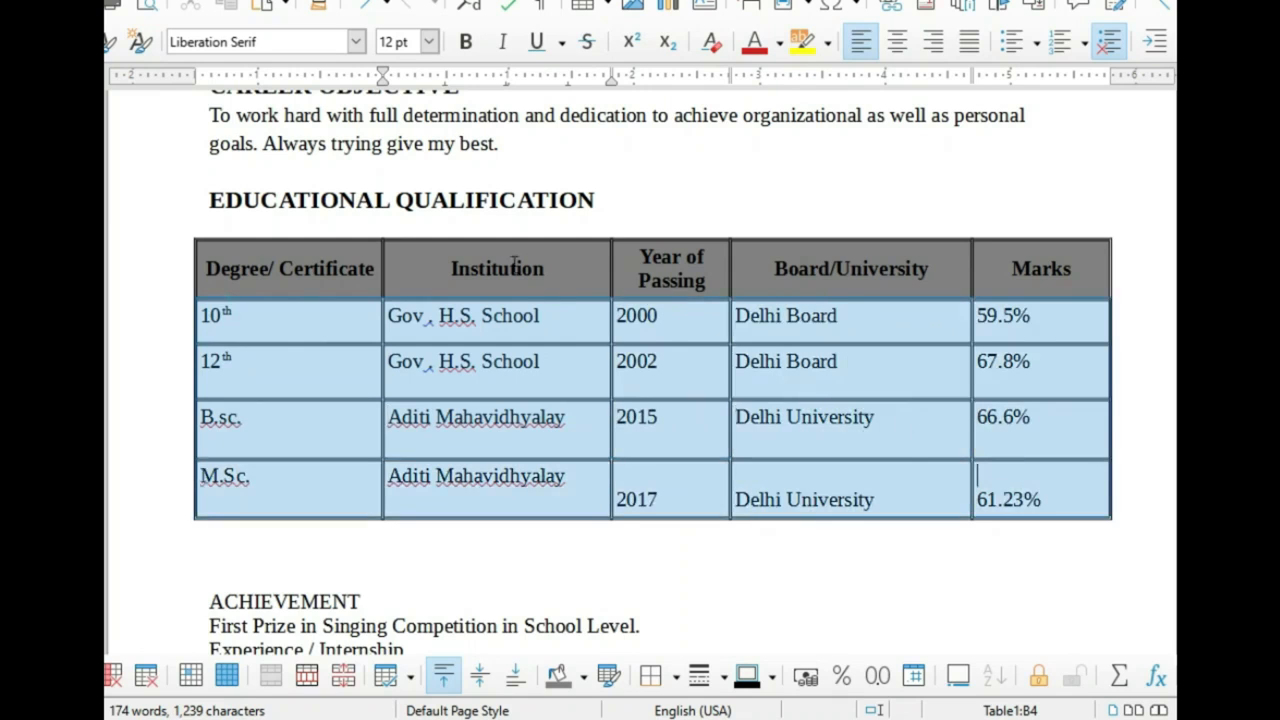
pyautogui.click(903, 48)
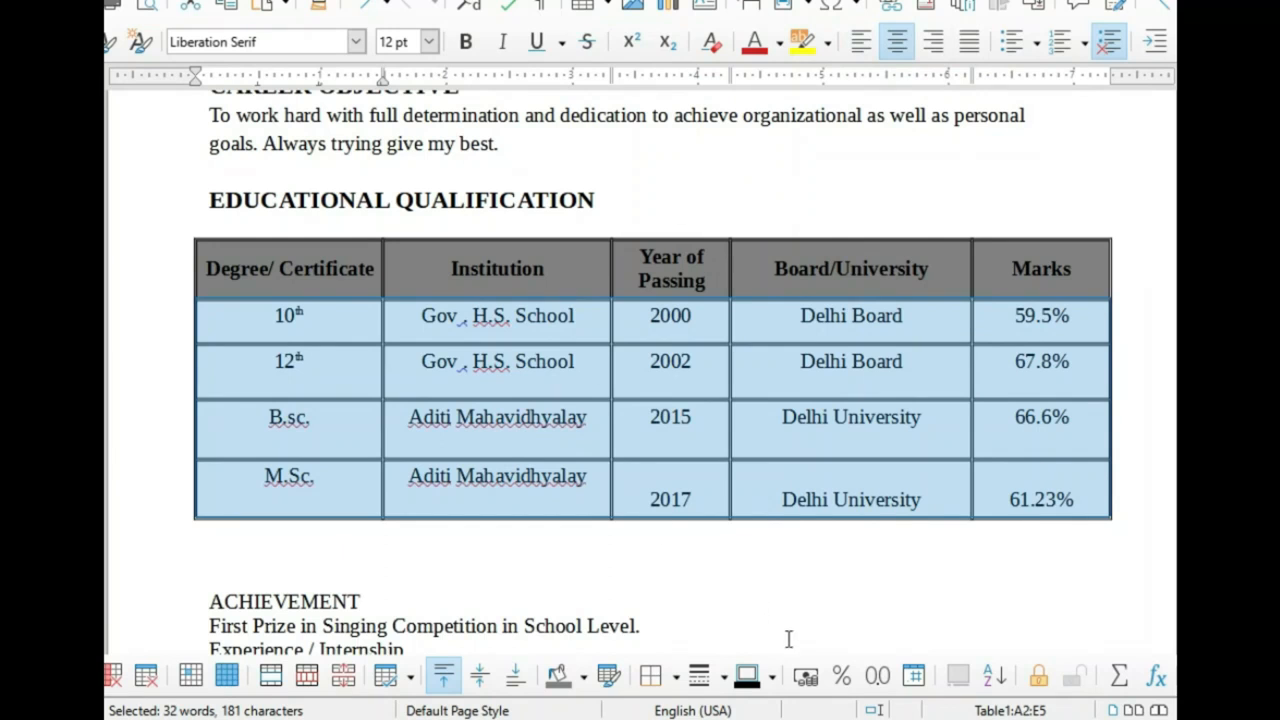
pyautogui.click(478, 676)
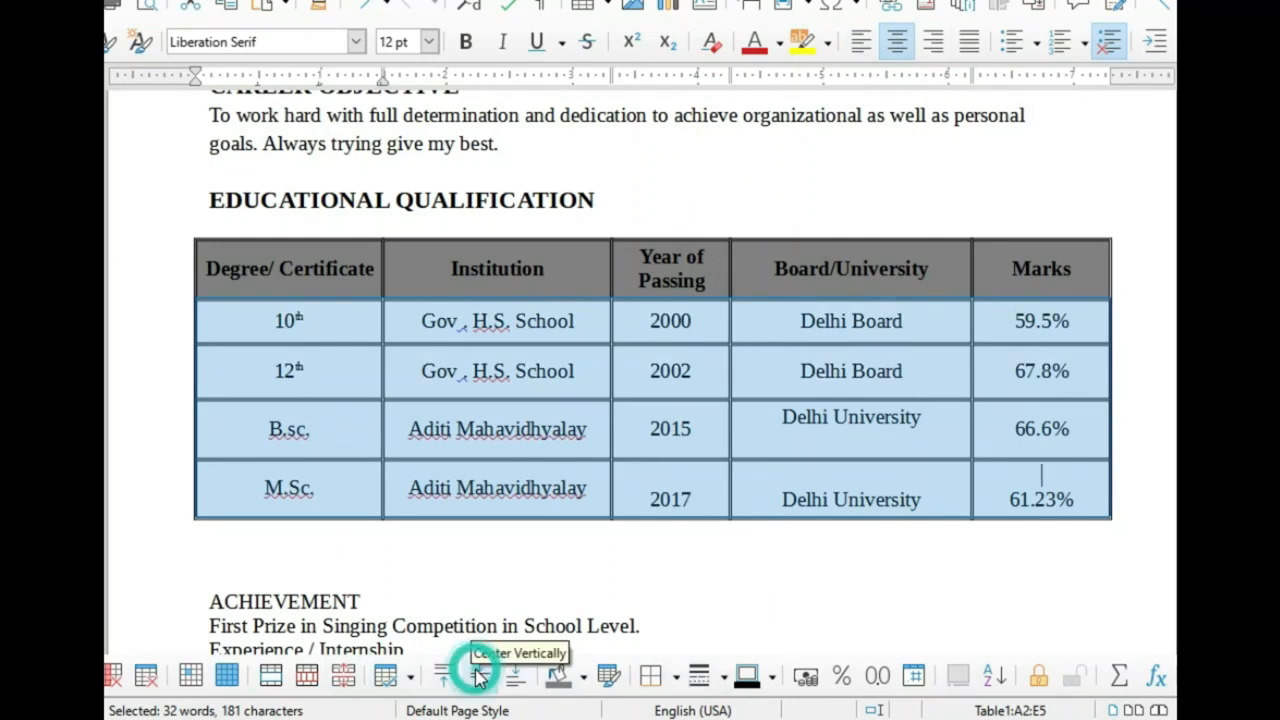
pyautogui.click(650, 574)
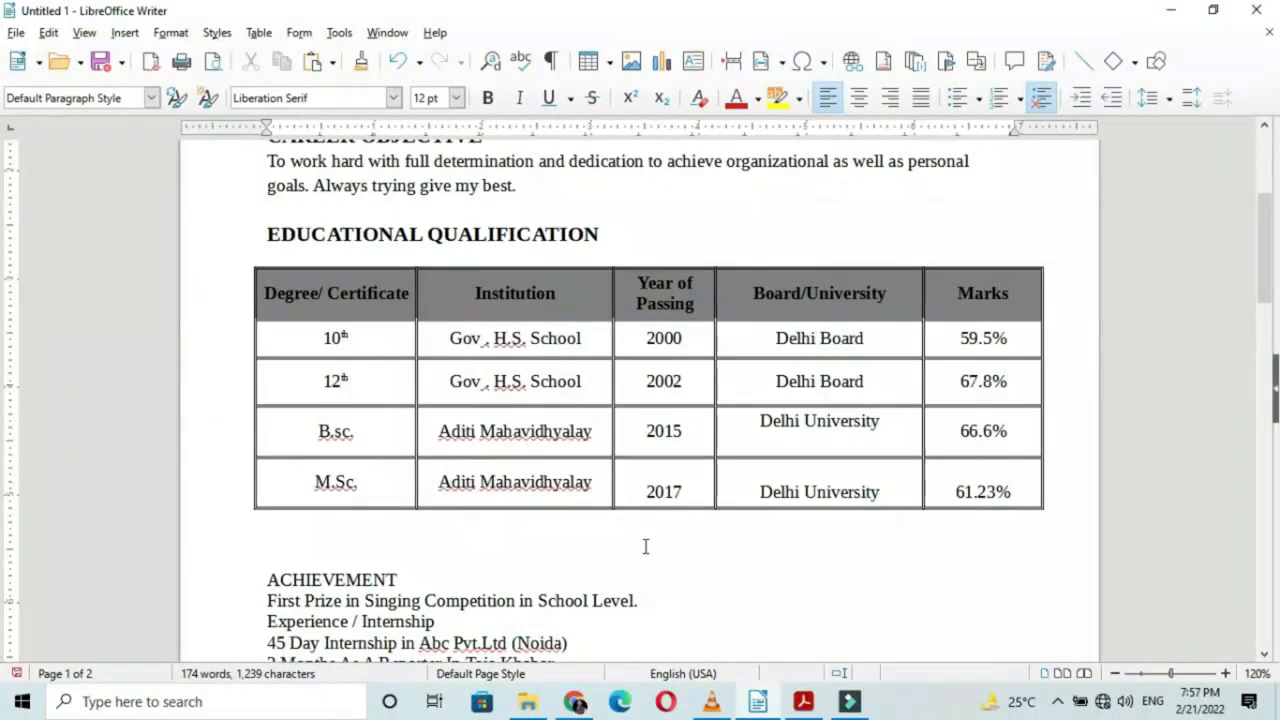
# Delete an extra blank line between the education table and the ACHIEVEMENT heading.
pyautogui.scroll(-3, 610, 532)
pyautogui.scroll(2, 597, 526)
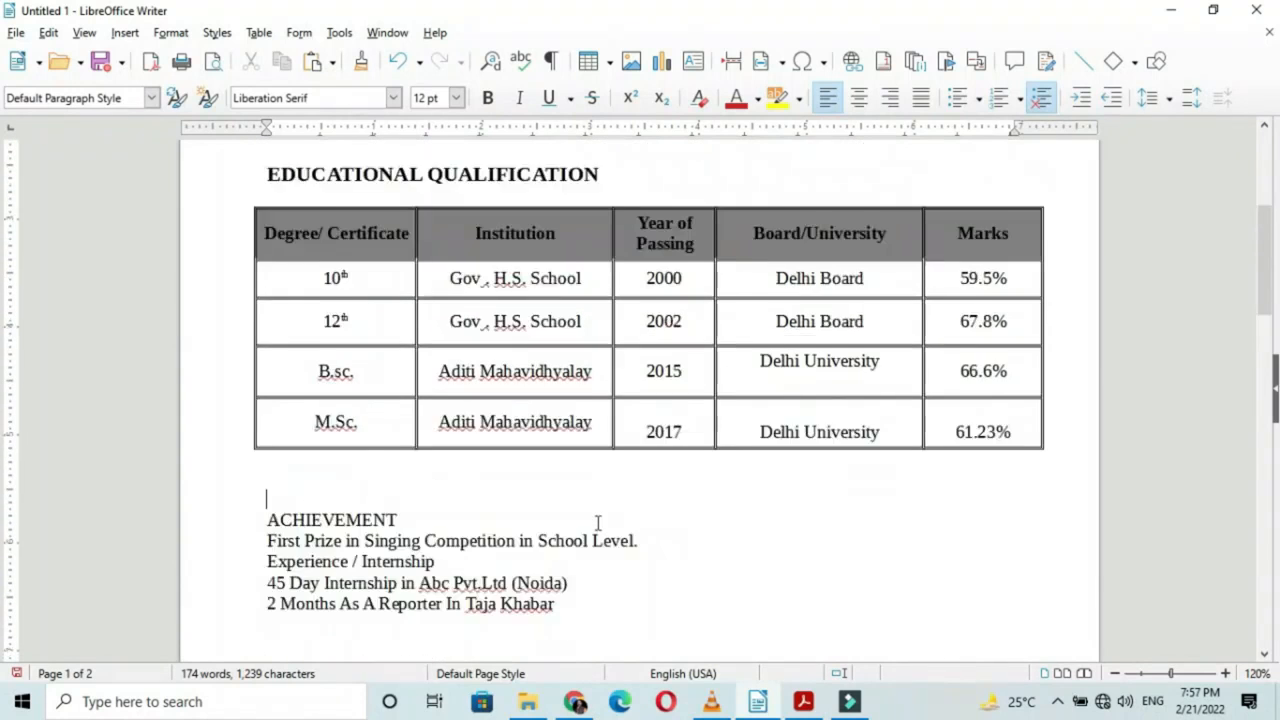
pyautogui.scroll(-1, 590, 515)
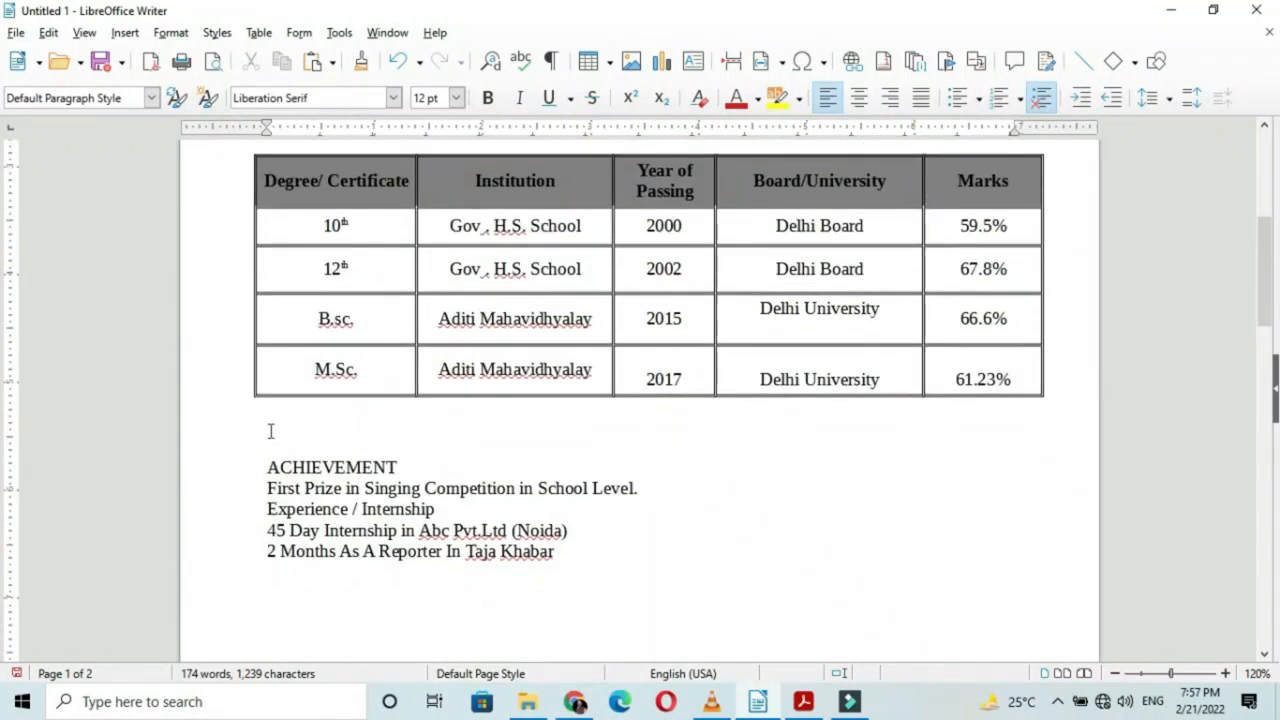
pyautogui.press('BackSpace')
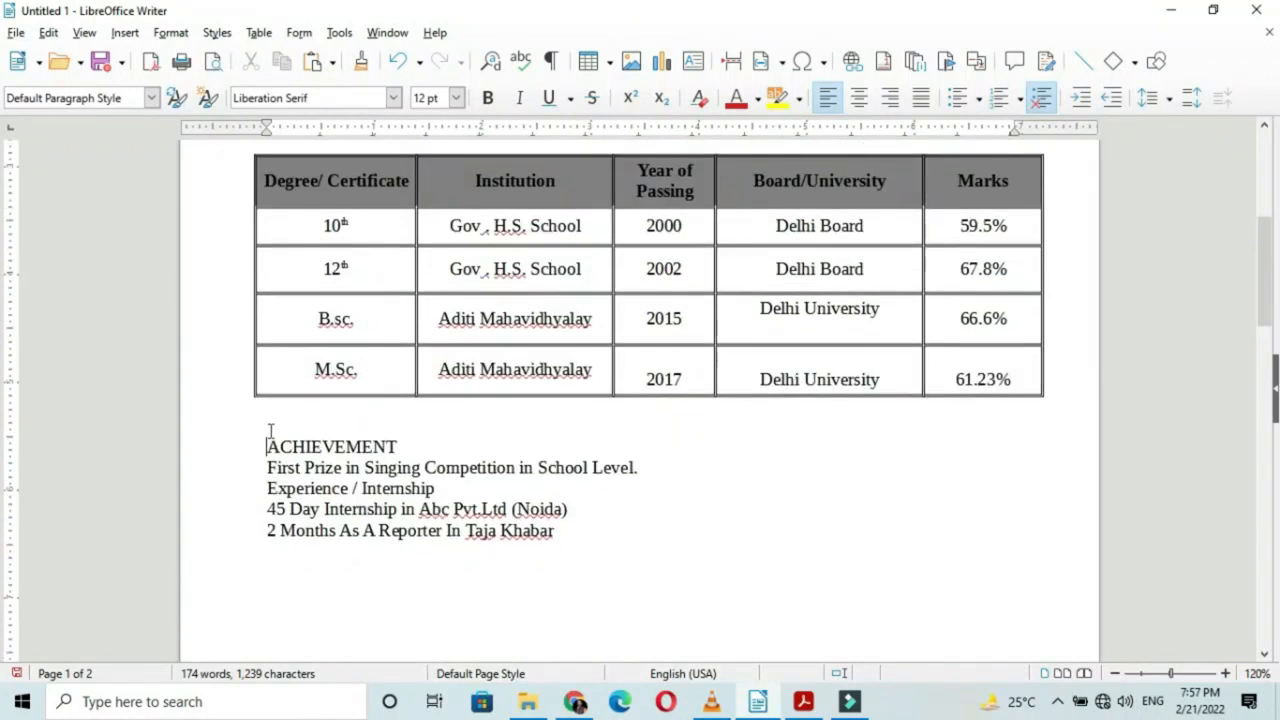
# Make the ACHIEVEMENT heading 14 pt and bold, and insert a blank line beneath it.
pyautogui.doubleClick(393, 447)
pyautogui.click(456, 97)
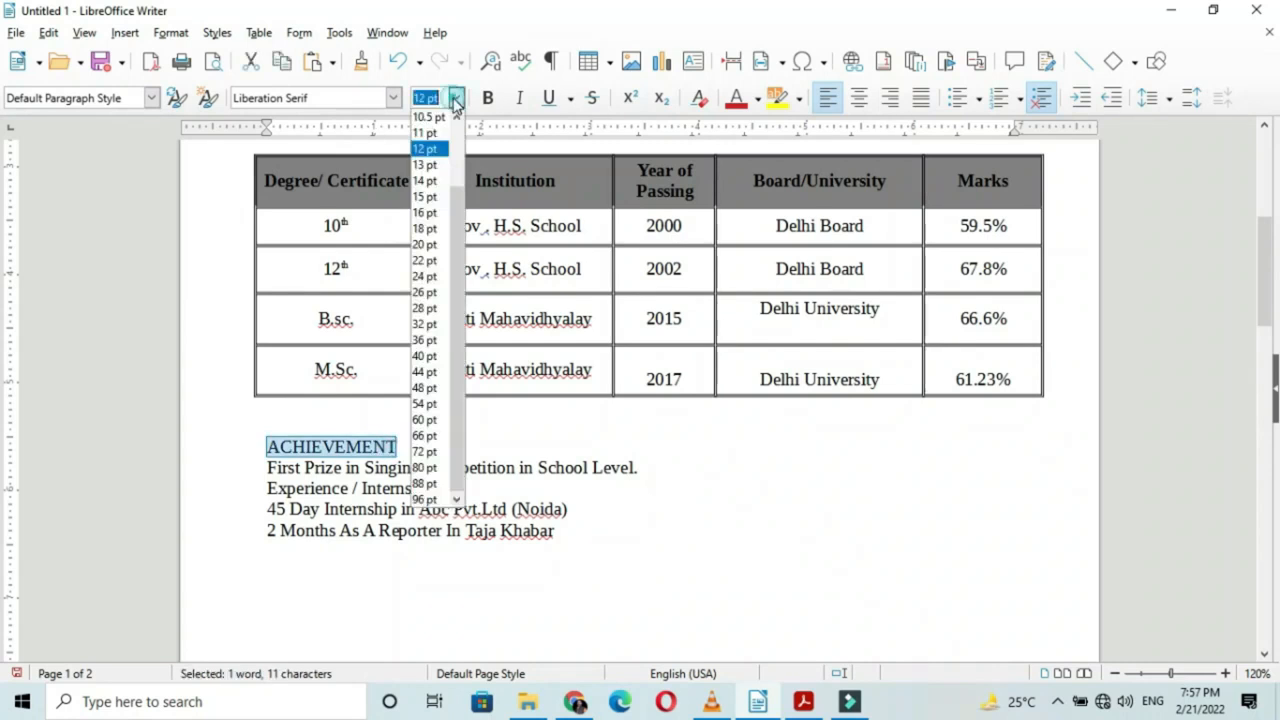
pyautogui.click(427, 179)
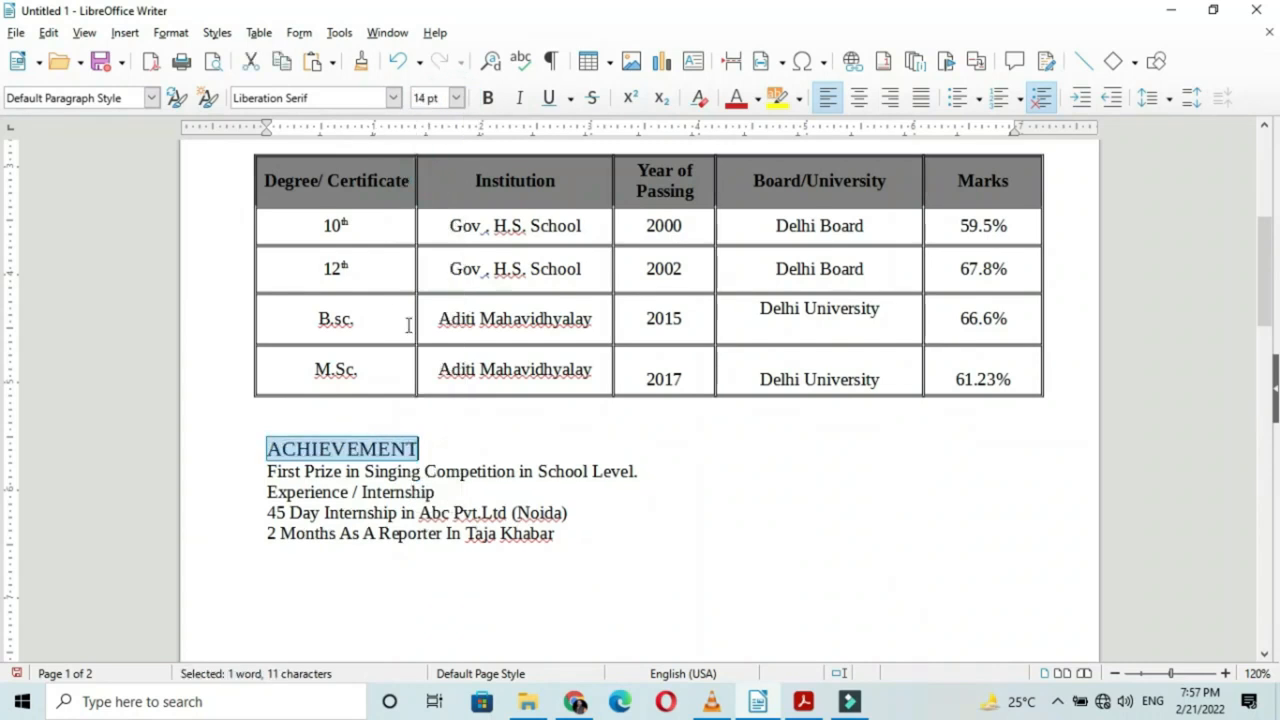
pyautogui.click(487, 97)
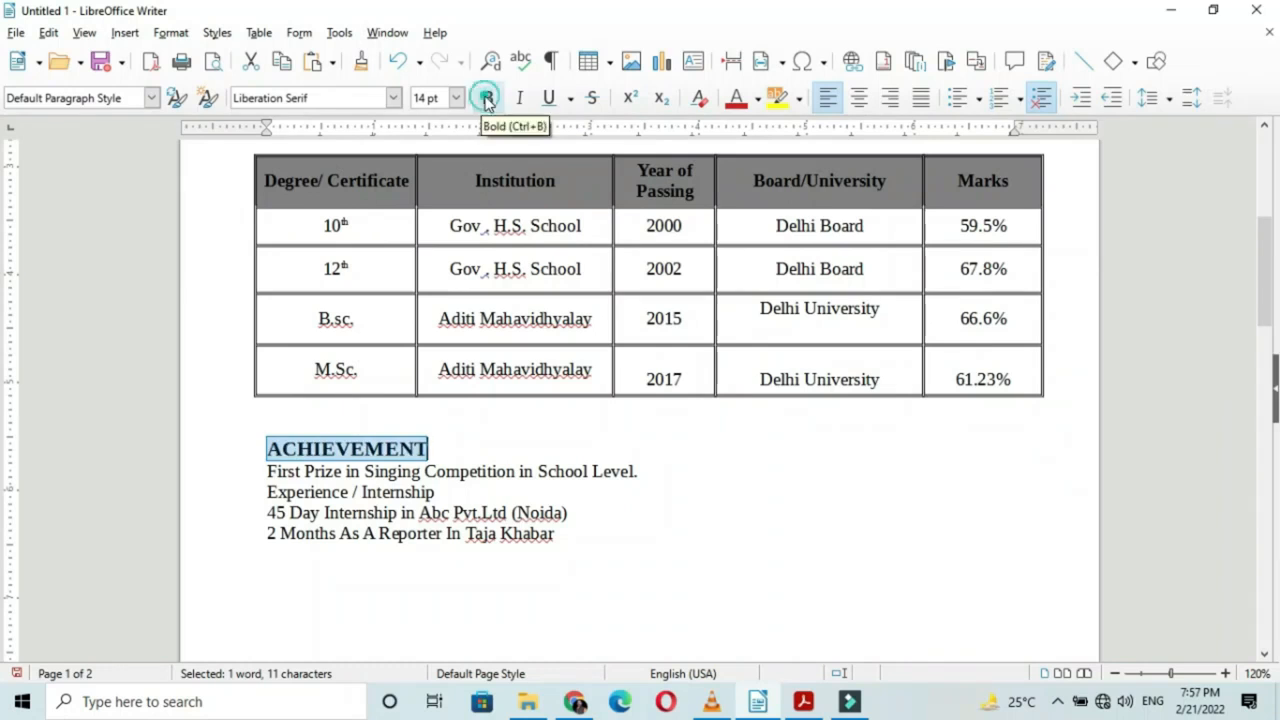
pyautogui.click(445, 451)
pyautogui.press('Return')
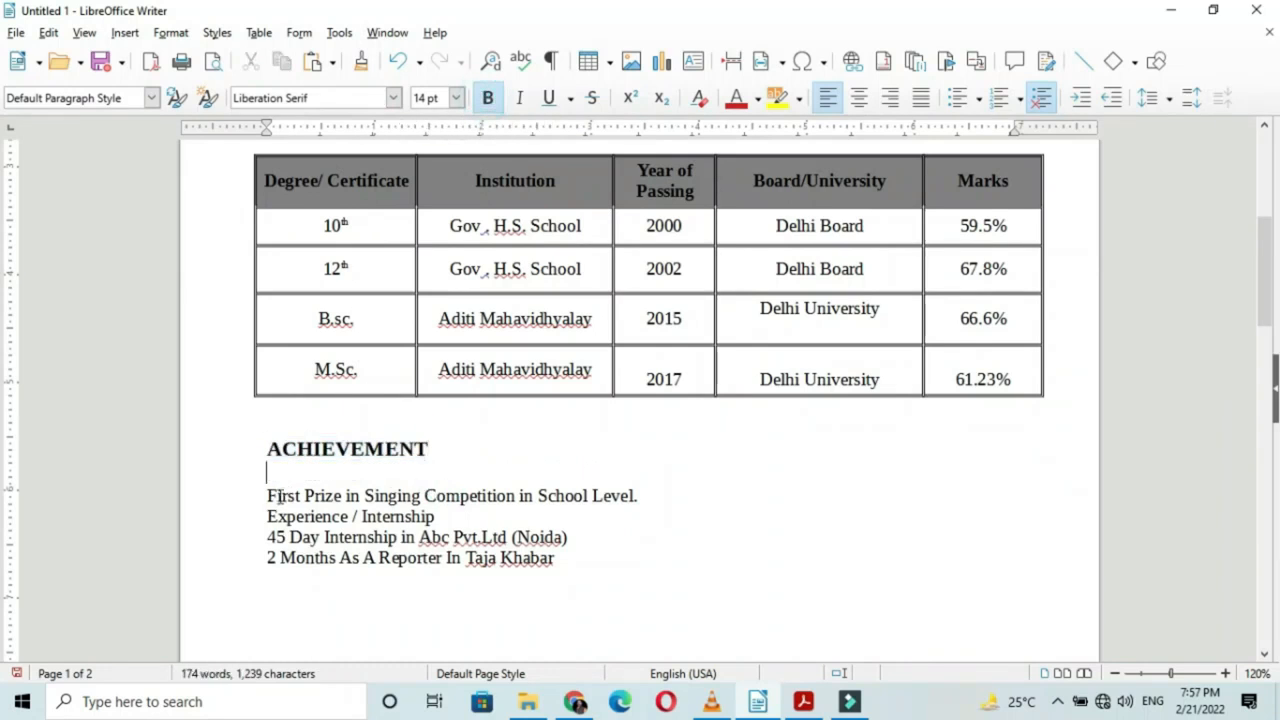
# Insert a line break after the First Prize in Singing Competition line to separate it from Experience / Internship.
pyautogui.moveTo(267, 495); pyautogui.dragTo(640, 496)
pyautogui.click(645, 496)
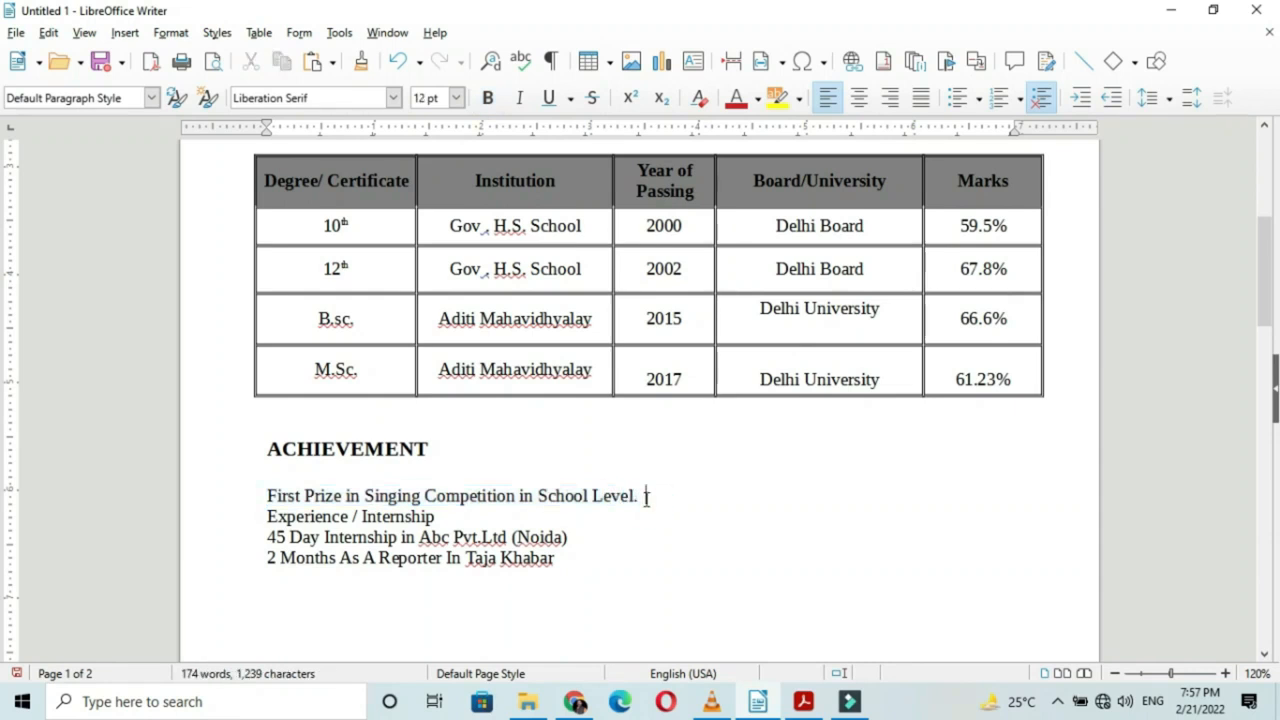
pyautogui.press('Return')
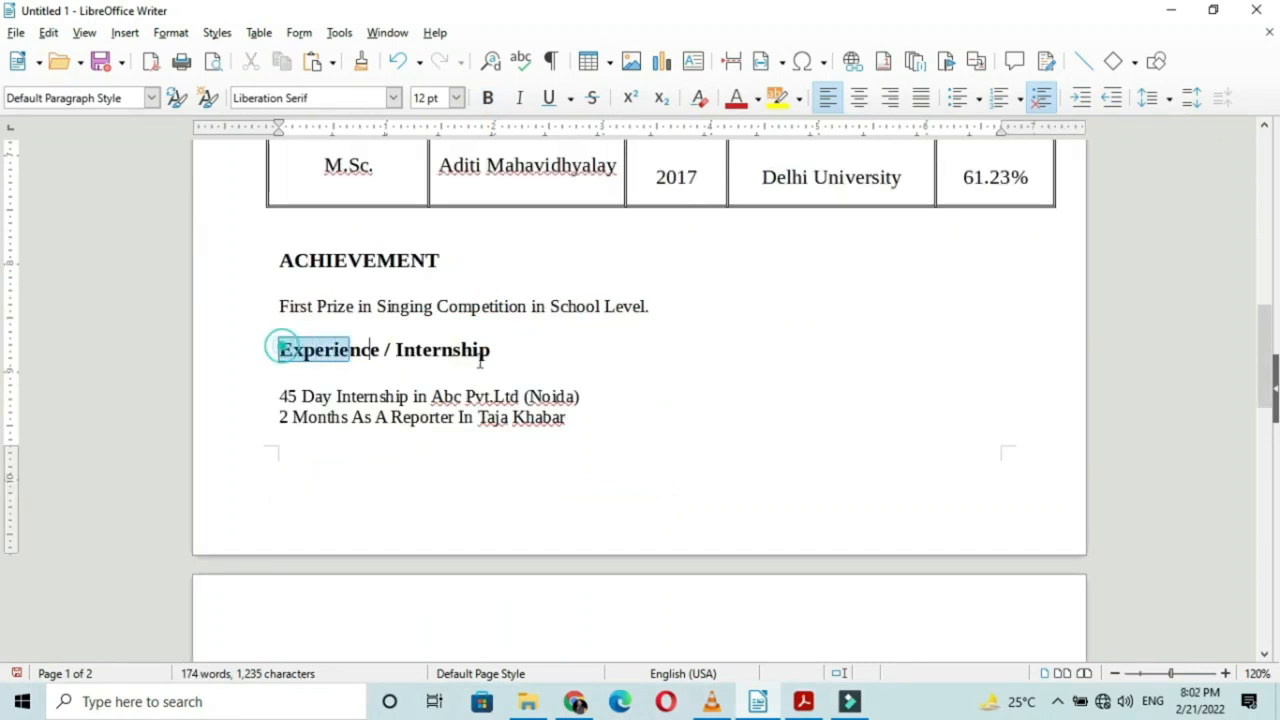
# Select the two entries under Experience / Internship and open the bullet style choices for them.
pyautogui.moveTo(277, 346); pyautogui.dragTo(517, 363)
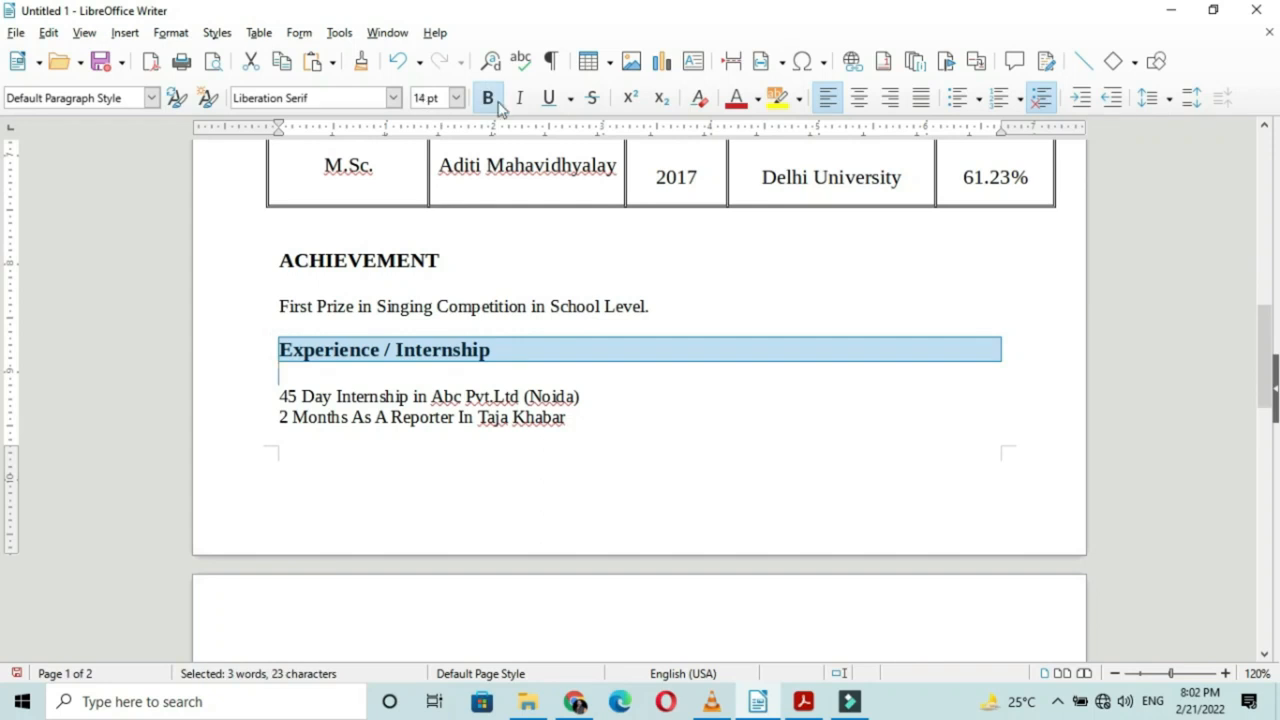
pyautogui.click(383, 405)
pyautogui.moveTo(277, 393); pyautogui.dragTo(565, 420)
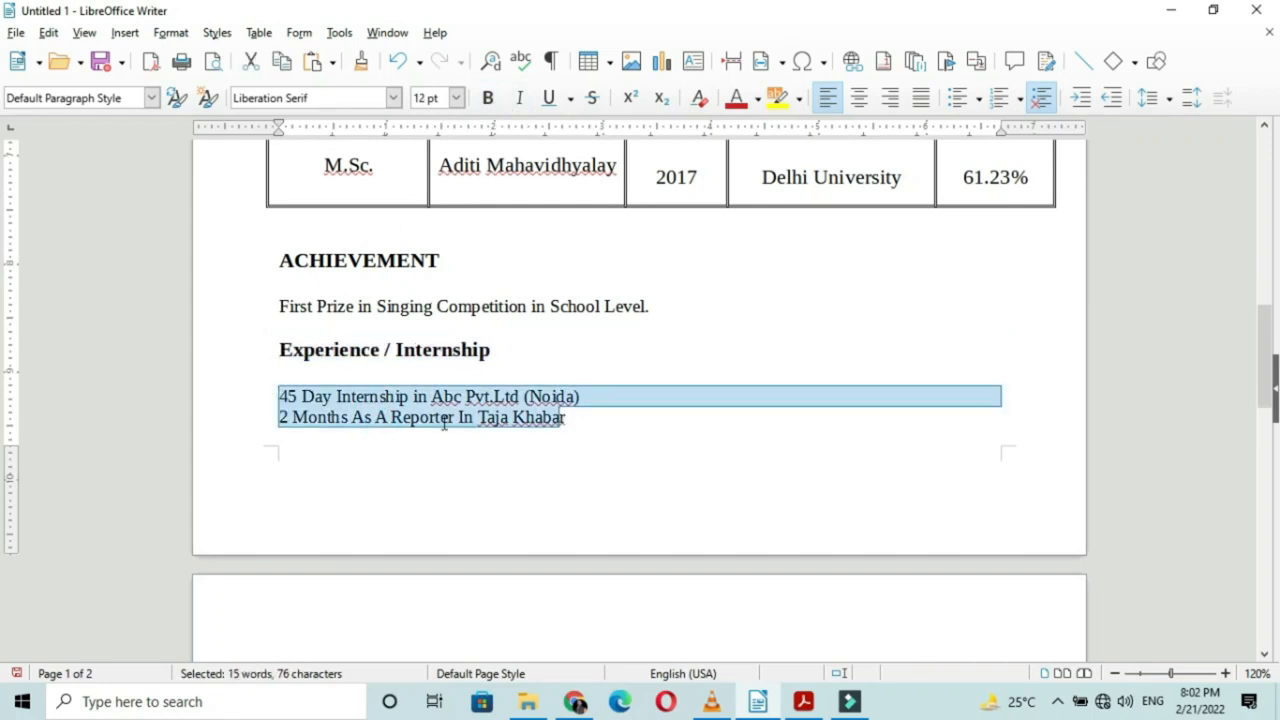
pyautogui.click(279, 397)
pyautogui.moveTo(279, 396); pyautogui.dragTo(561, 421)
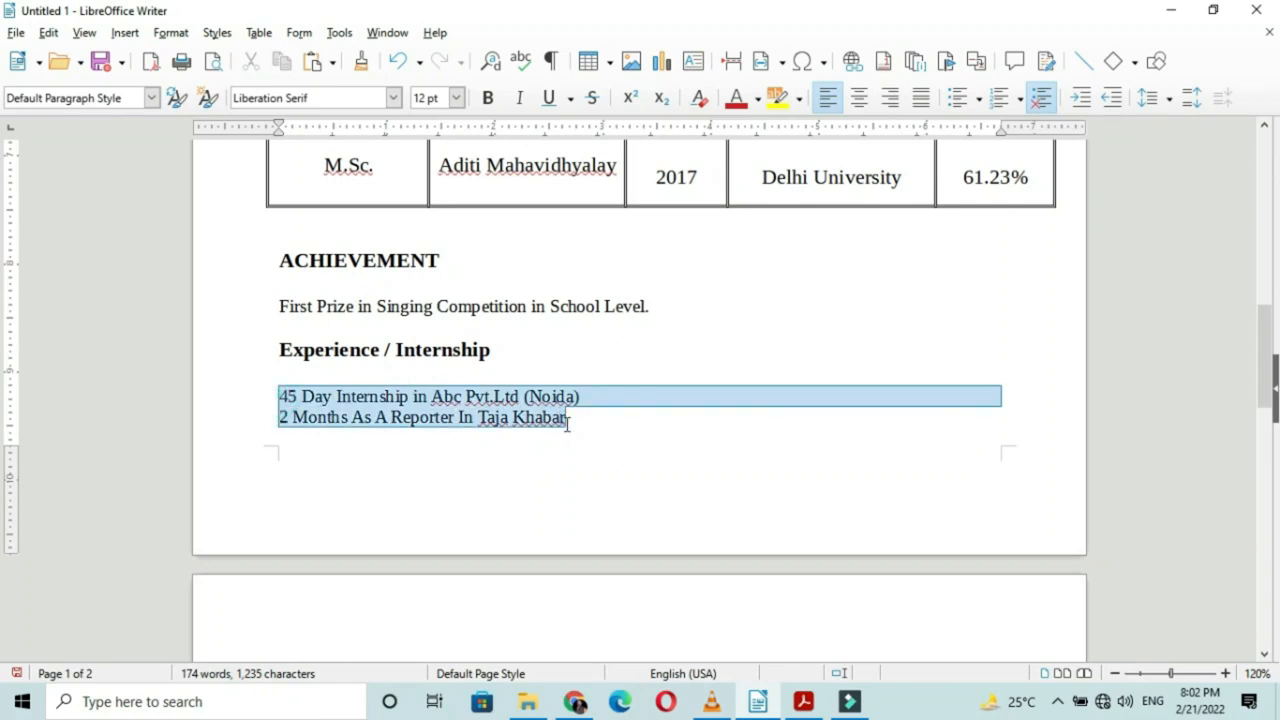
pyautogui.click(978, 98)
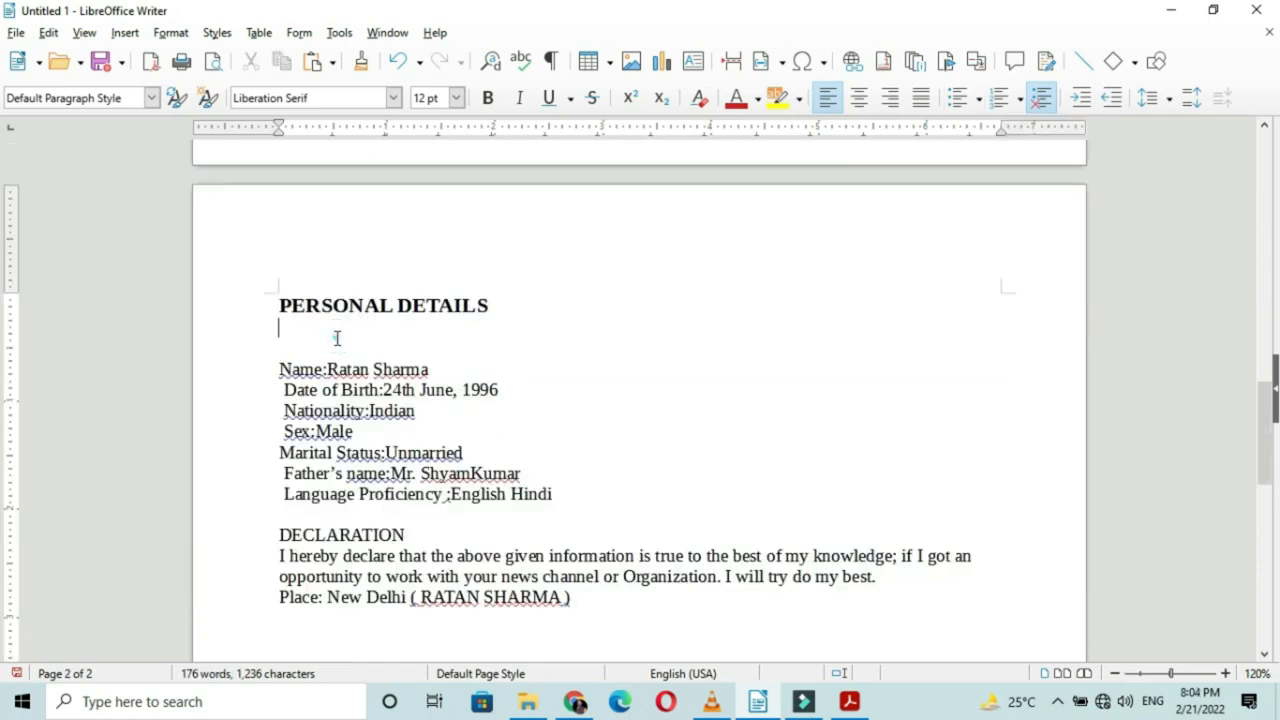
# Remove the extra blank line under PERSONAL DETAILS and space the Name row's label, colon and value into separate columns.
pyautogui.click(337, 337)
pyautogui.press('Delete')
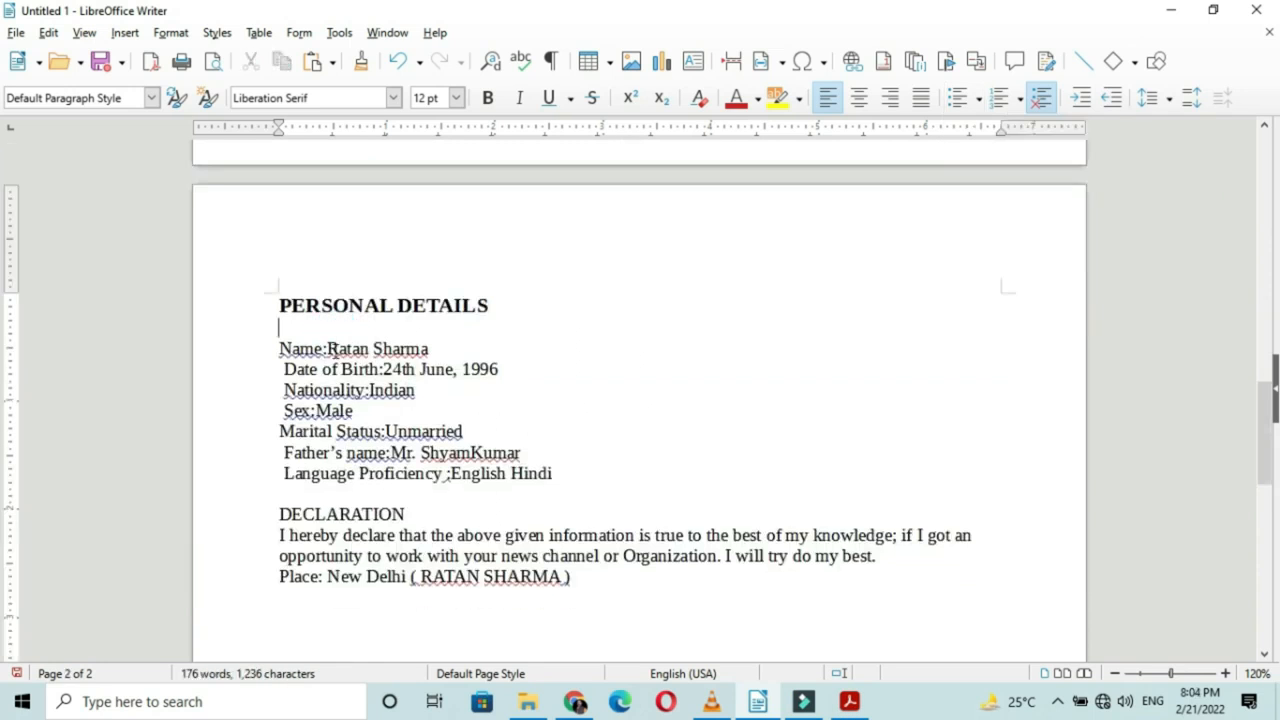
pyautogui.click(327, 348)
pyautogui.press('Tab')
pyautogui.press('Tab')
pyautogui.press('Tab')
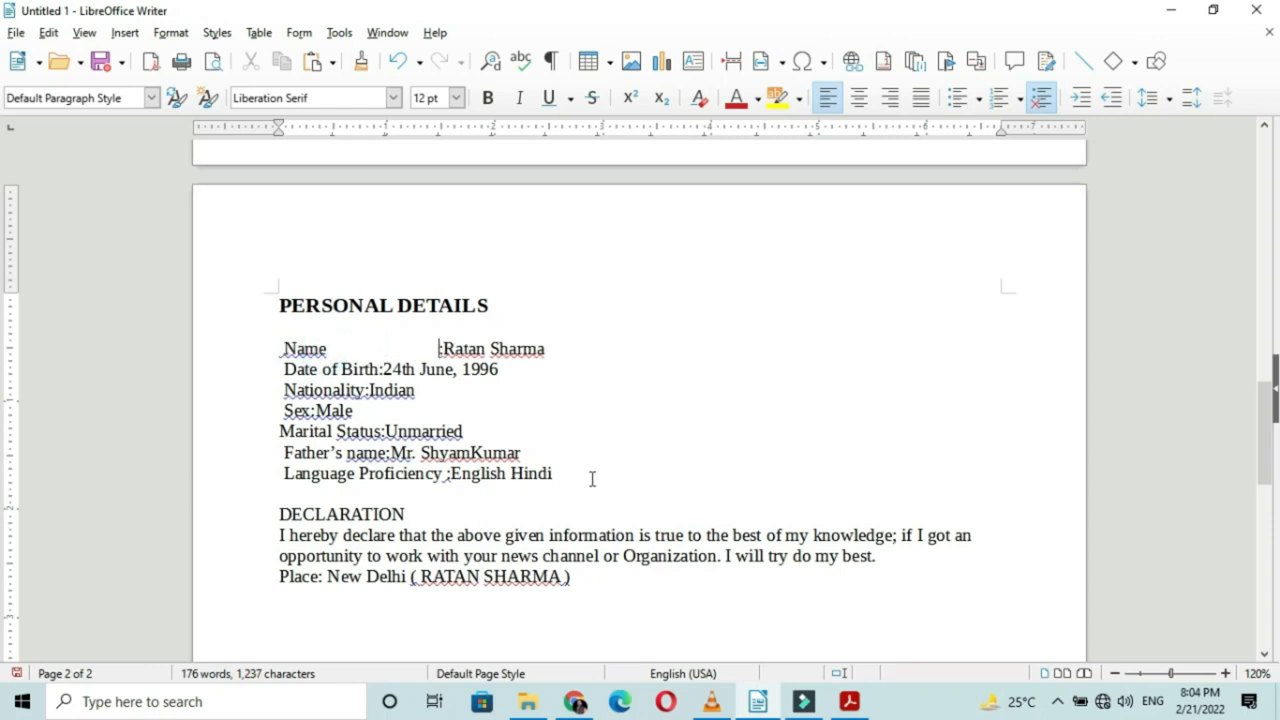
pyautogui.click(443, 348)
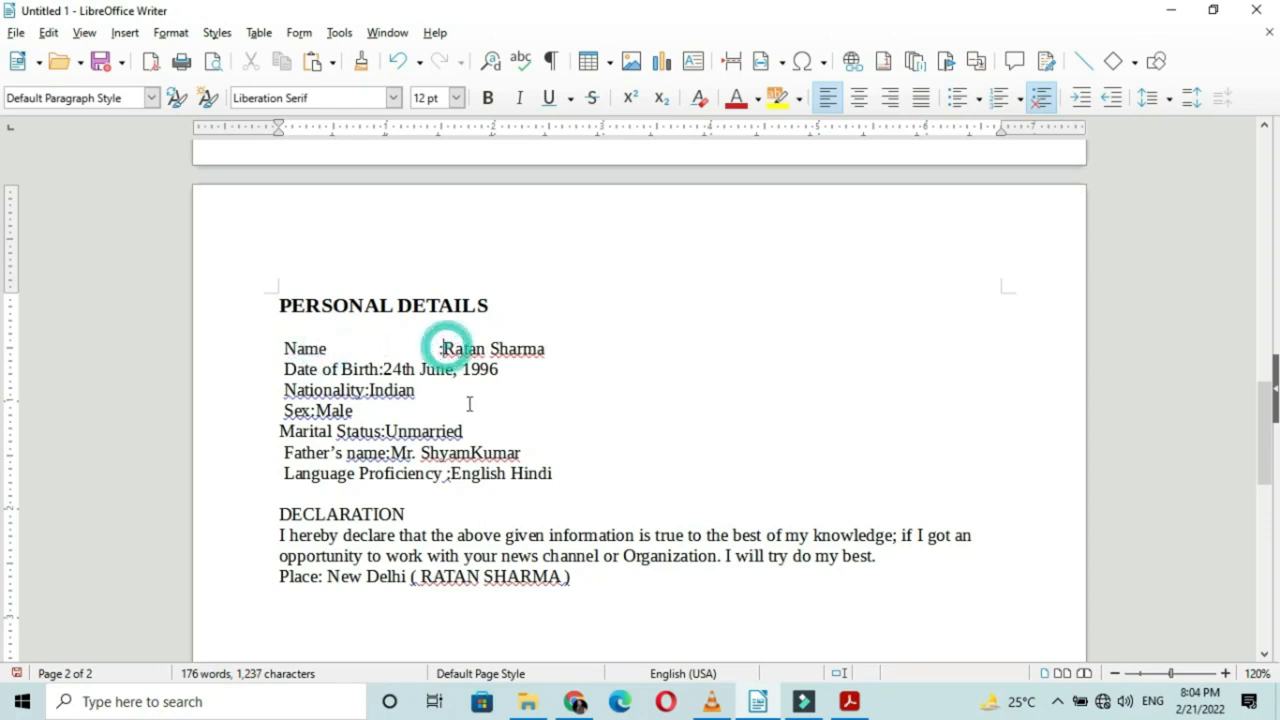
pyautogui.press('Tab')
pyautogui.press('Tab')
# Align the Date of Birth row's colon and value with the columns of the Name row.
pyautogui.click(379, 370)
pyautogui.press('Tab')
pyautogui.press('Tab')
pyautogui.click(444, 370)
pyautogui.press('Tab')
pyautogui.press('Tab')
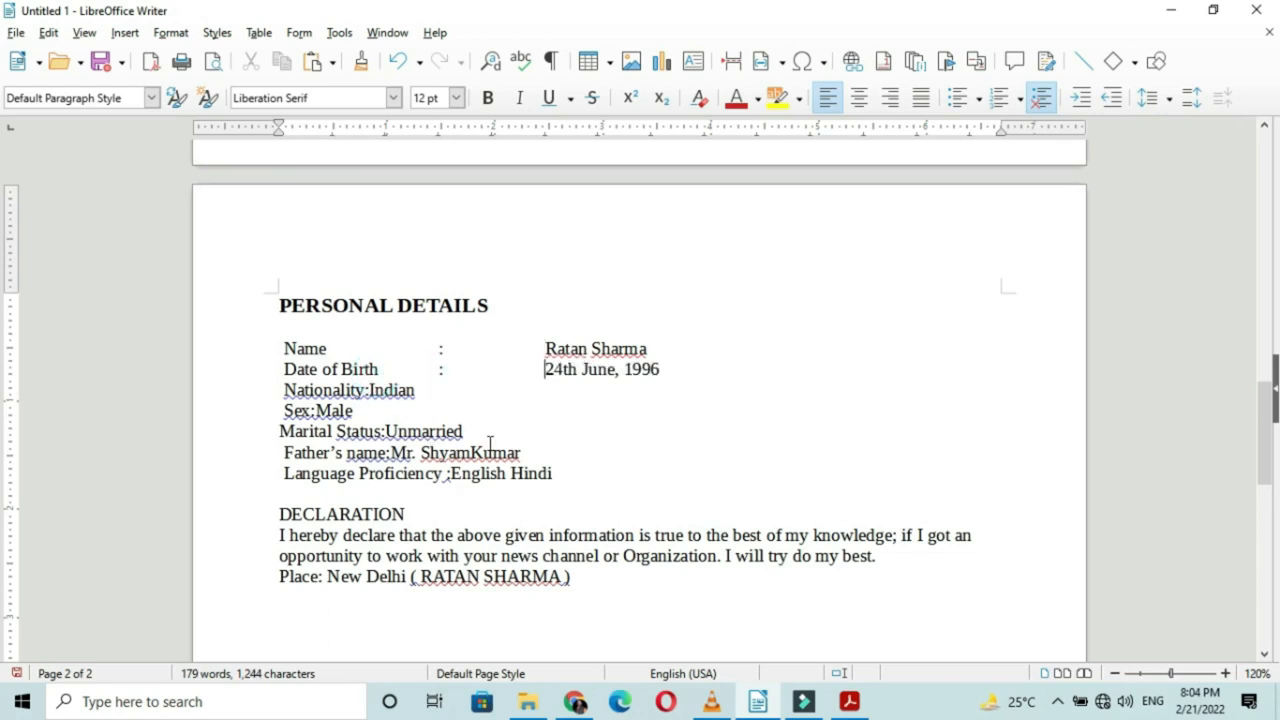
# Align the Nationality row's colon and value with the columns of the rows above.
pyautogui.click(365, 389)
pyautogui.press('Tab')
pyautogui.press('Tab')
pyautogui.click(445, 390)
pyautogui.press('Tab')
pyautogui.press('Tab')
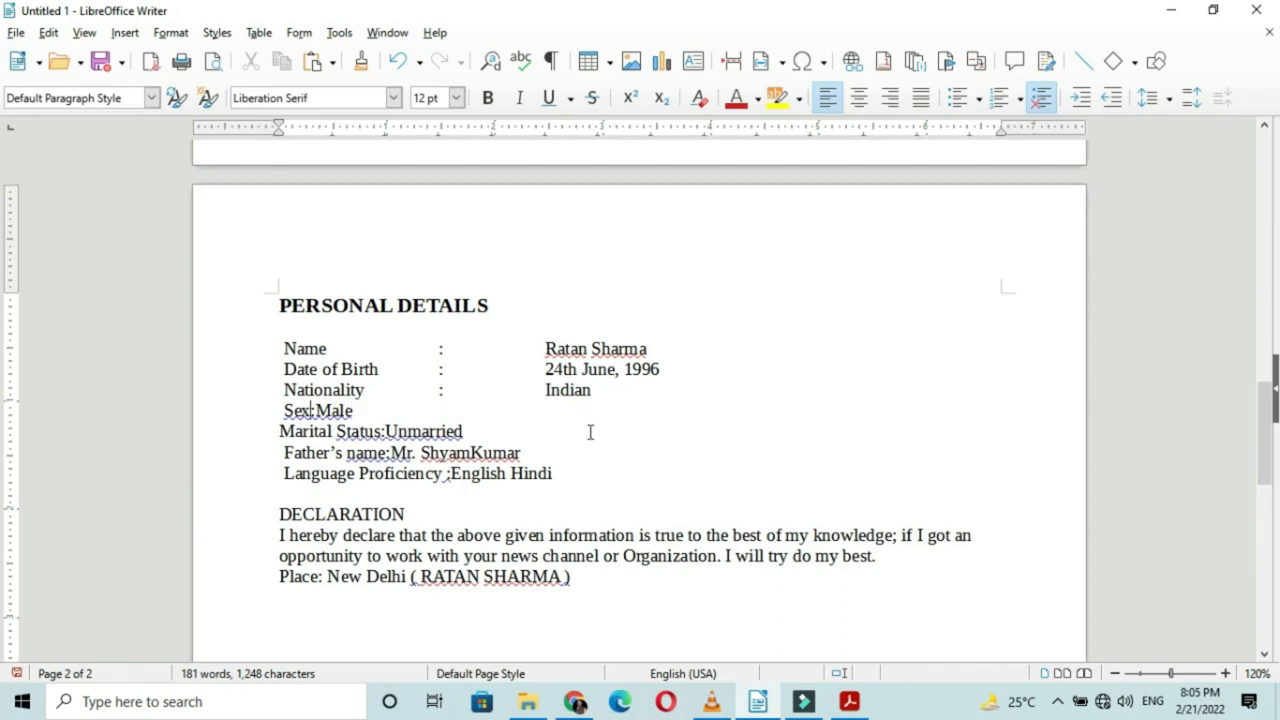
# Align the Sex row's colon and value with the columns of the other personal details.
pyautogui.press('Right')
pyautogui.press('Tab')
pyautogui.press('Tab')
pyautogui.press('Tab')
pyautogui.press('Right')
pyautogui.press('Tab')
pyautogui.press('Tab')
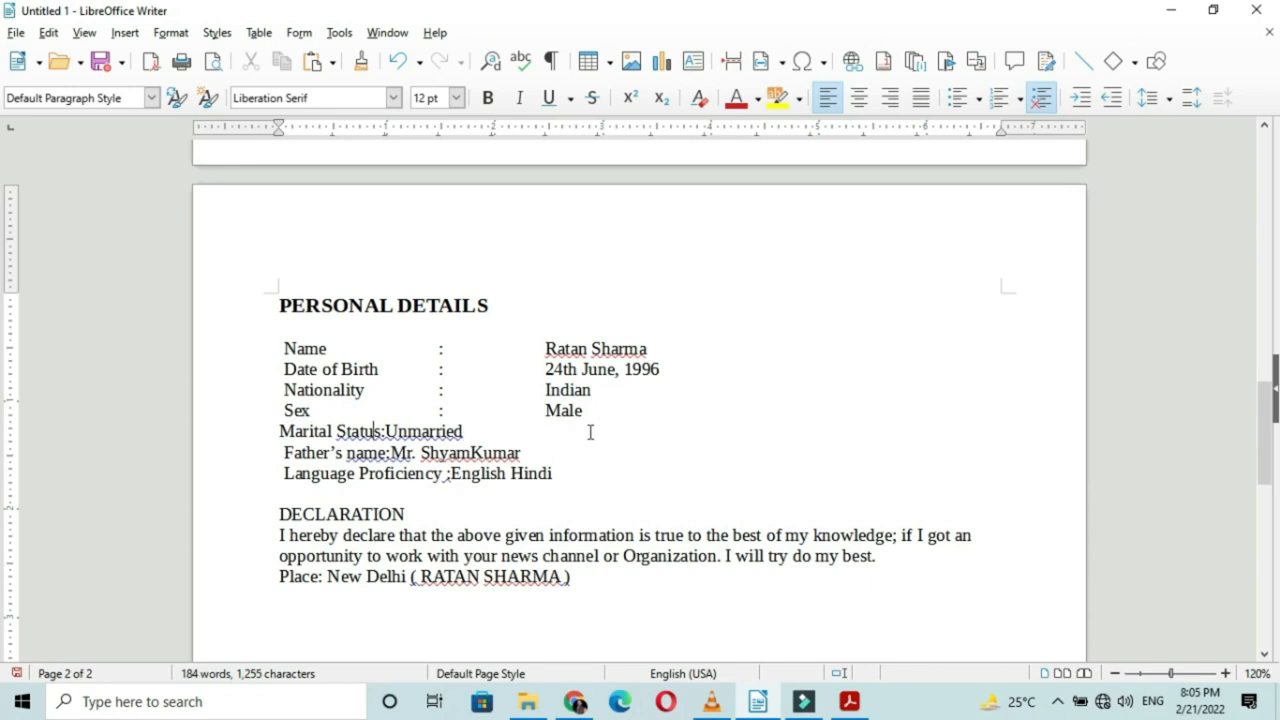
# Align the Marital Status row's colon and value with the personal detail columns above.
pyautogui.press('Tab')
pyautogui.press('Tab')
pyautogui.press('Right')
pyautogui.press('Tab')
pyautogui.press('Tab')
pyautogui.press('Down')
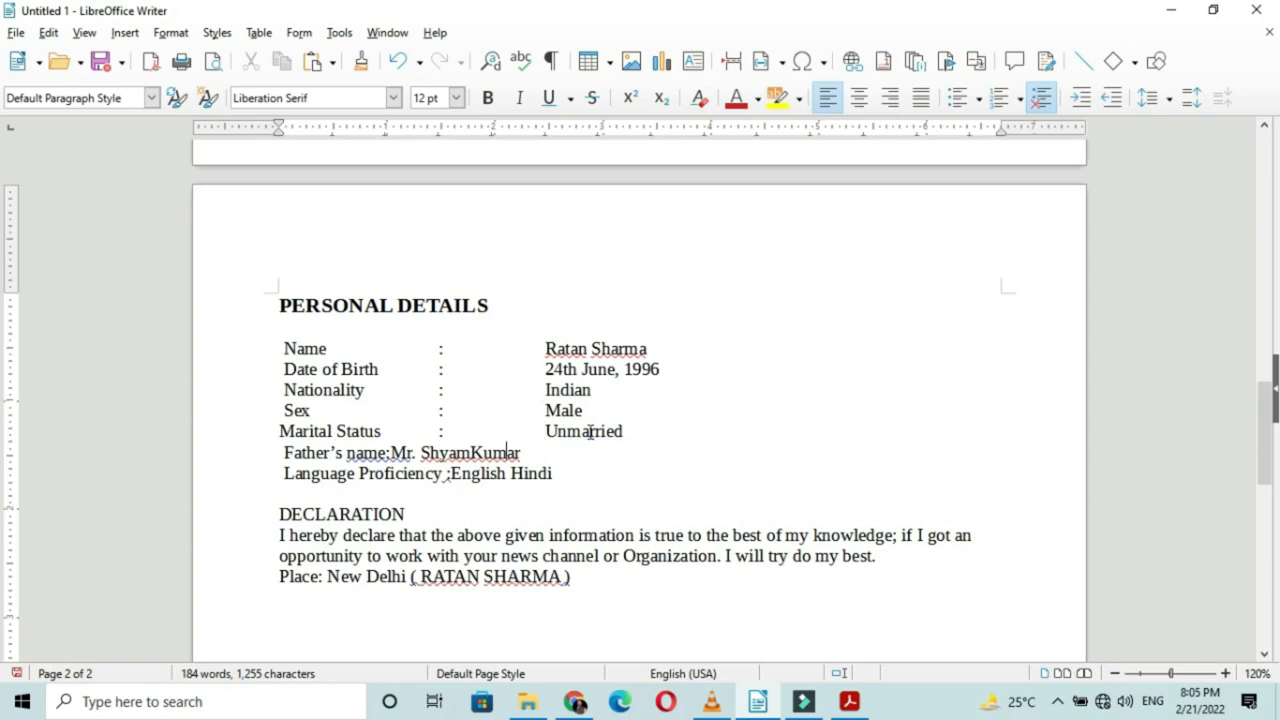
# Align the Father's name row's colon and value with the rows above, and move the Language Proficiency value into the value column.
pyautogui.press('Tab')
pyautogui.press('Tab')
pyautogui.press('Right')
pyautogui.press('Tab')
pyautogui.press('Tab')
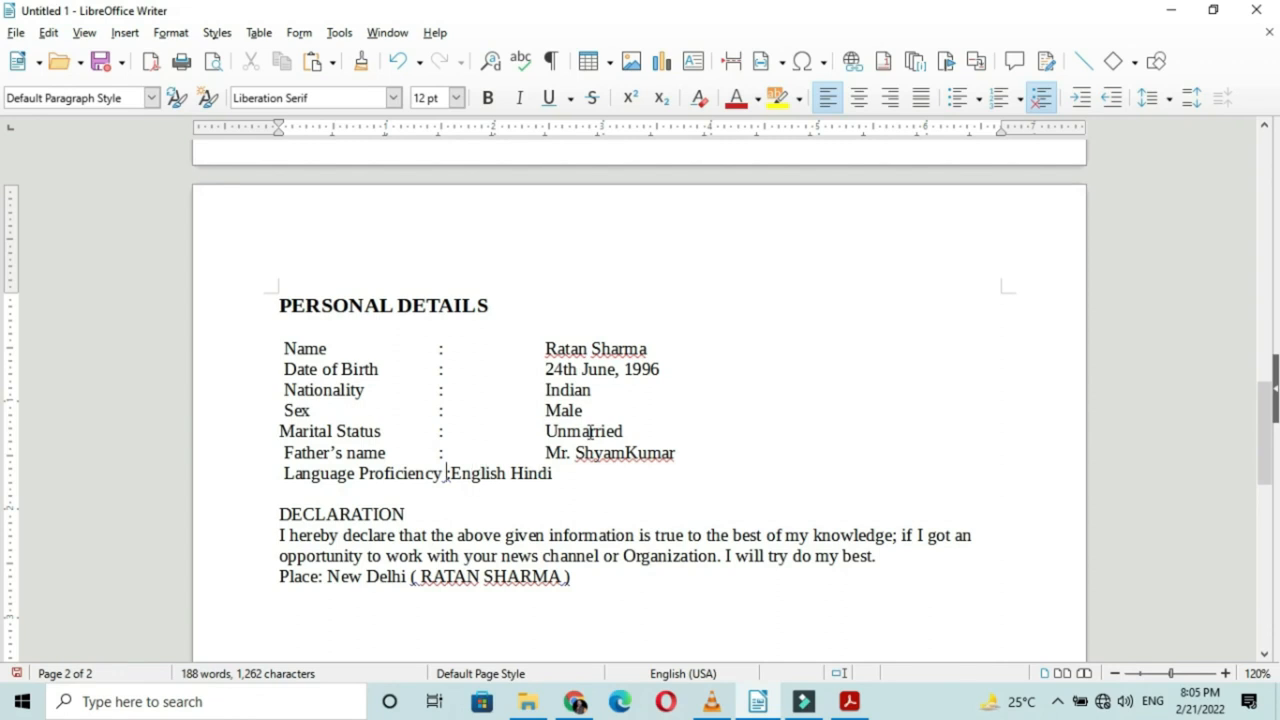
pyautogui.press('Tab')
pyautogui.press('Tab')
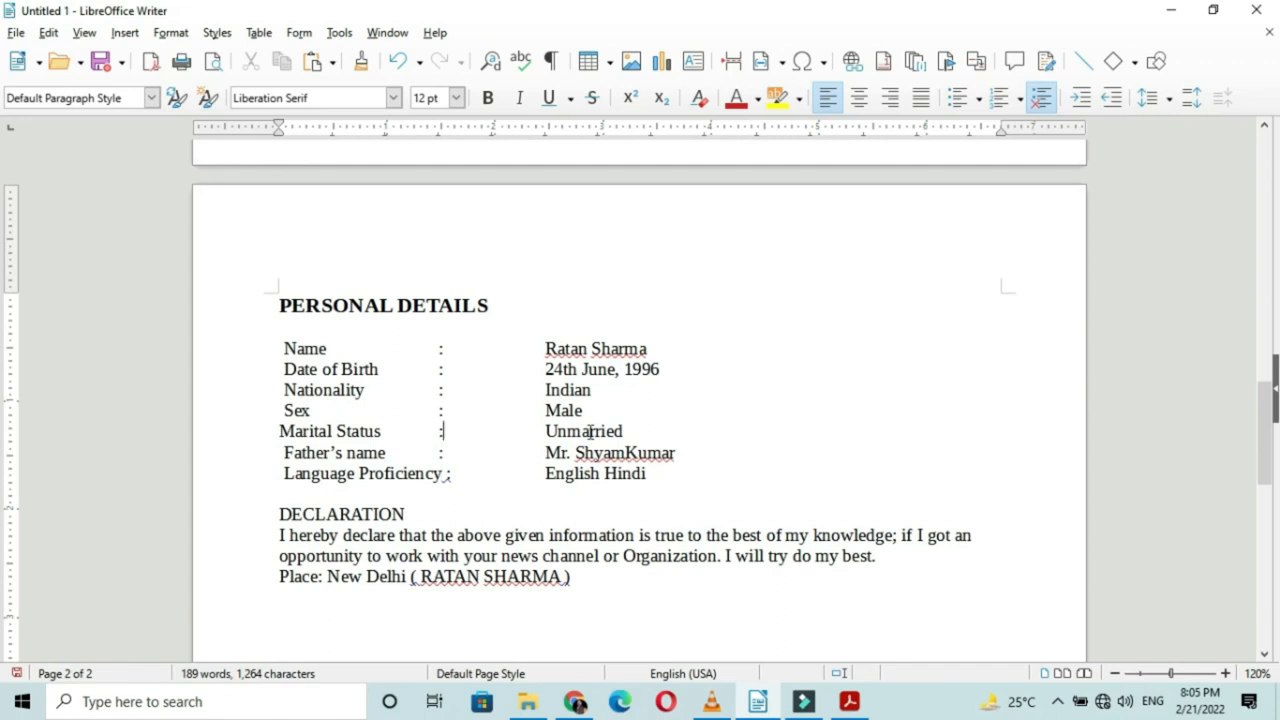
# Shift the colons and values of all personal detail rows one tab stop further so they line up with the Language Proficiency row.
pyautogui.press('Tab')
pyautogui.press('Down')
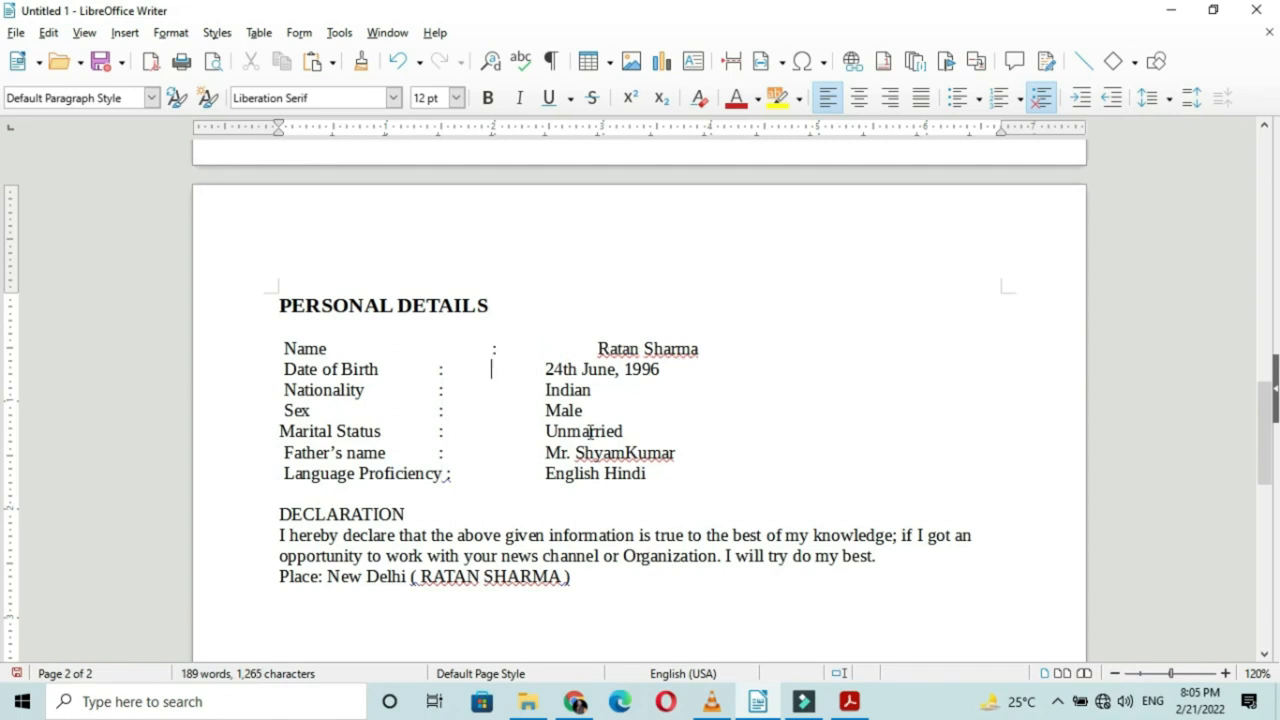
pyautogui.press('Tab')
pyautogui.press('Down')
pyautogui.press('Tab')
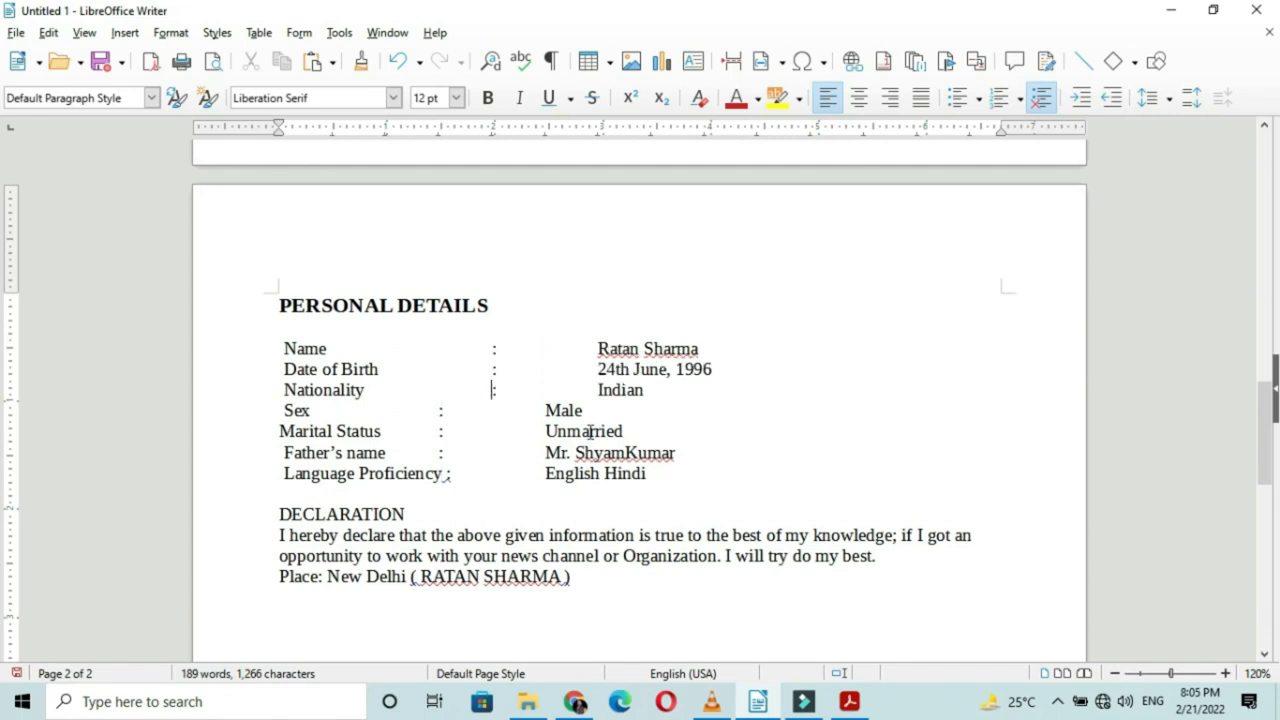
pyautogui.press('Tab')
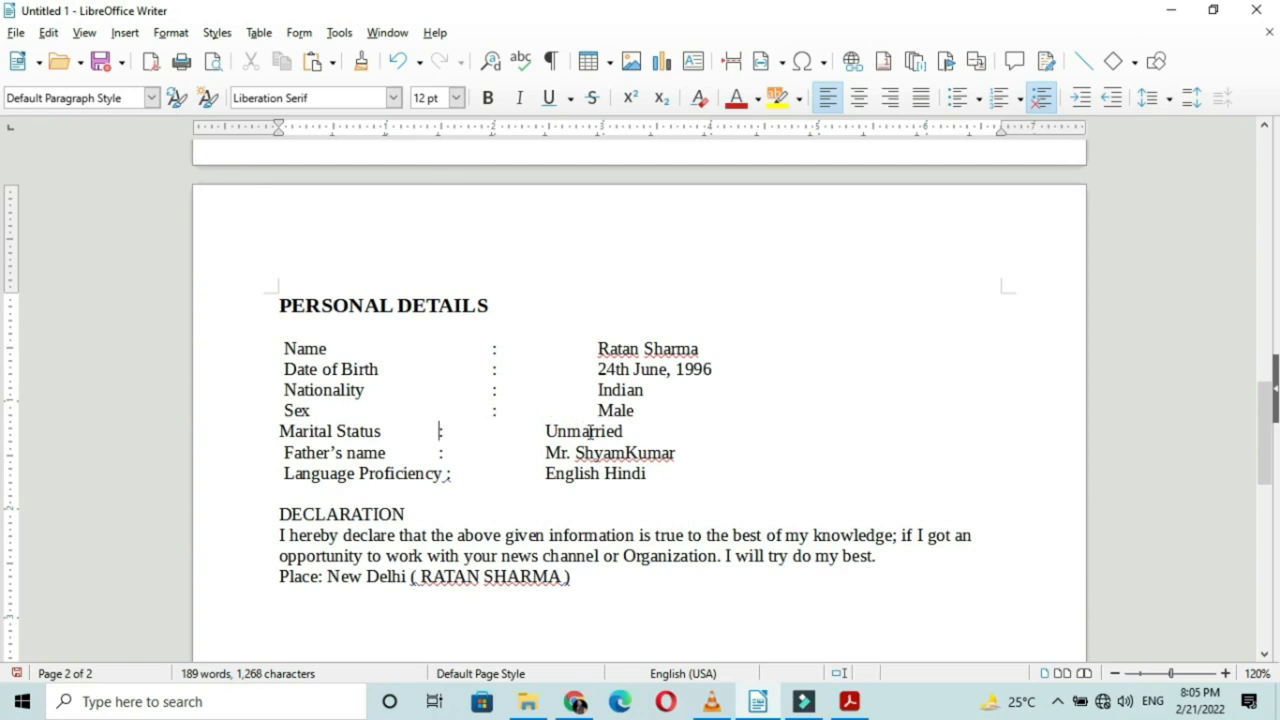
pyautogui.press('Tab')
pyautogui.press('Down')
pyautogui.press('Tab')
pyautogui.press('Down')
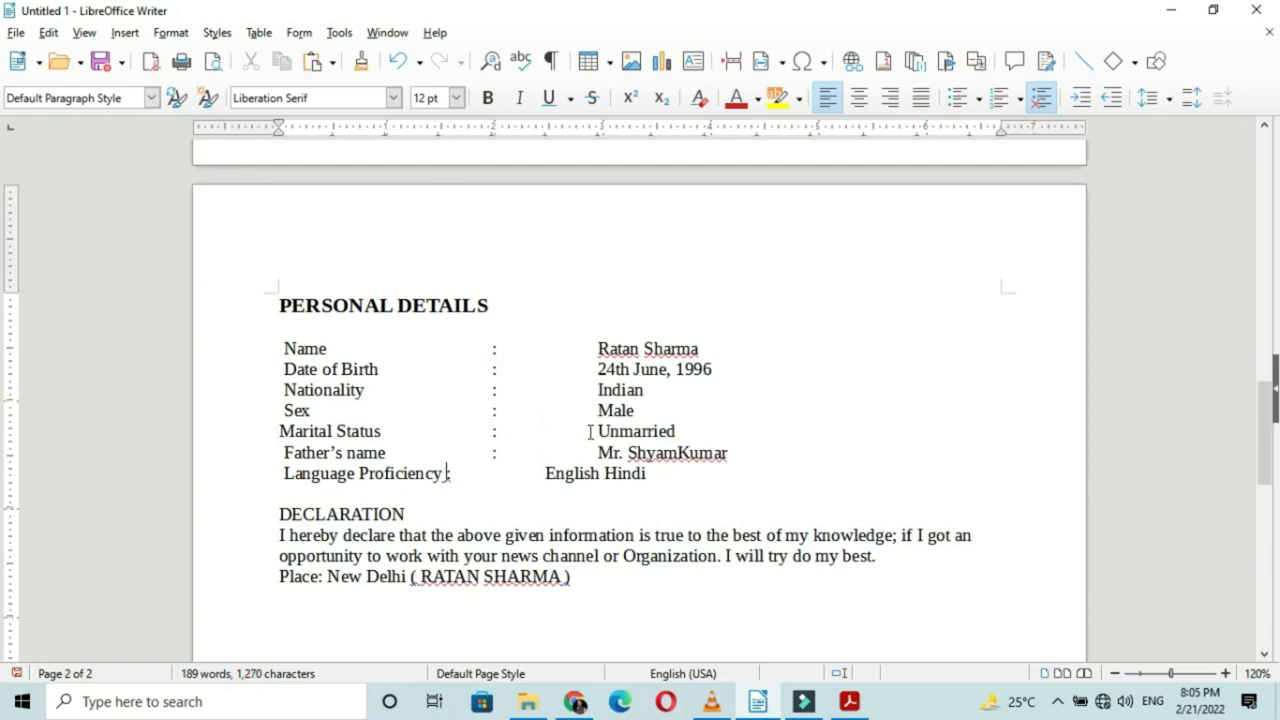
pyautogui.press('Tab')
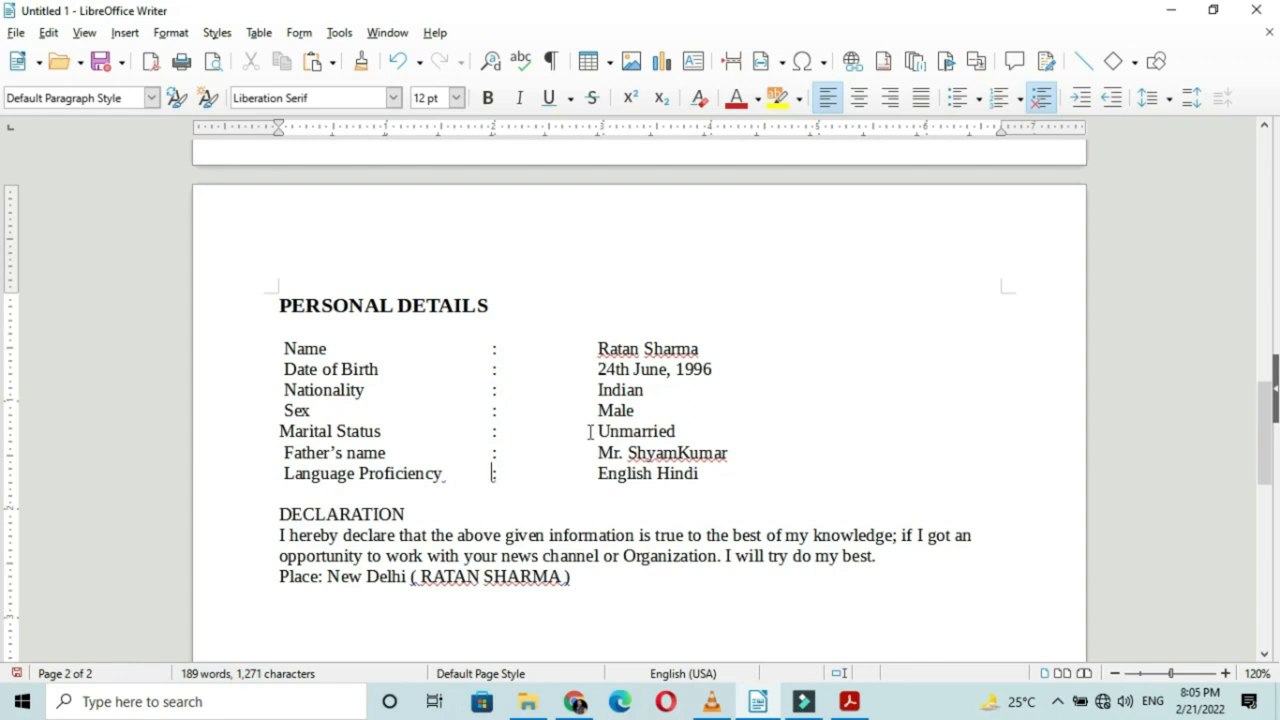
pyautogui.moveTo(284, 350); pyautogui.dragTo(697, 475)
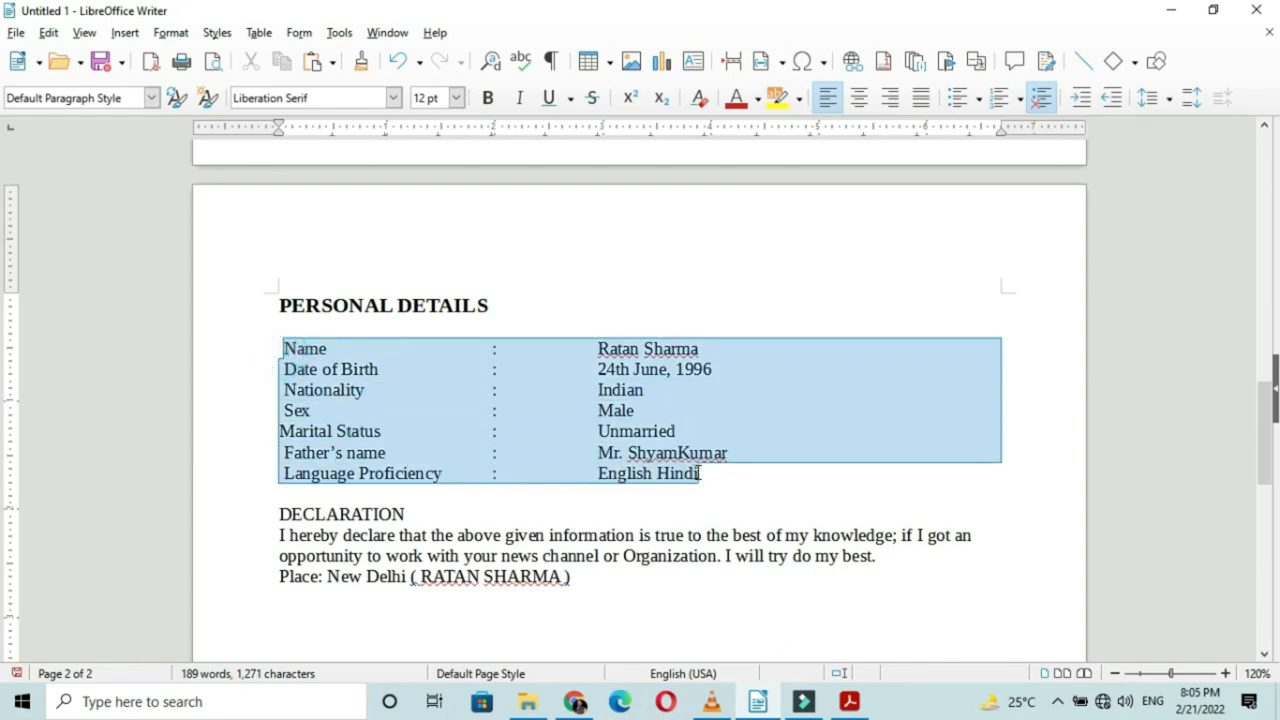
pyautogui.click(421, 98)
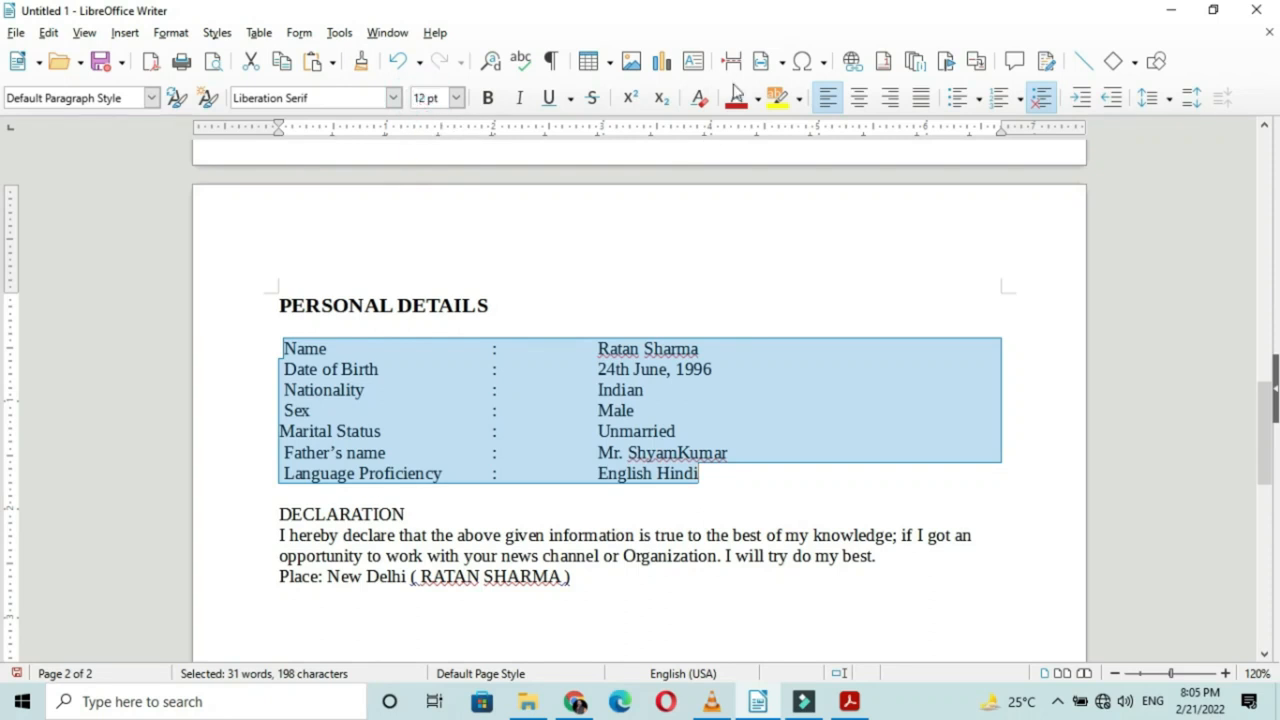
# Remove the leading spaces before the personal detail labels and realign the Father's name row's colon and value with the other rows.
pyautogui.click(287, 372)
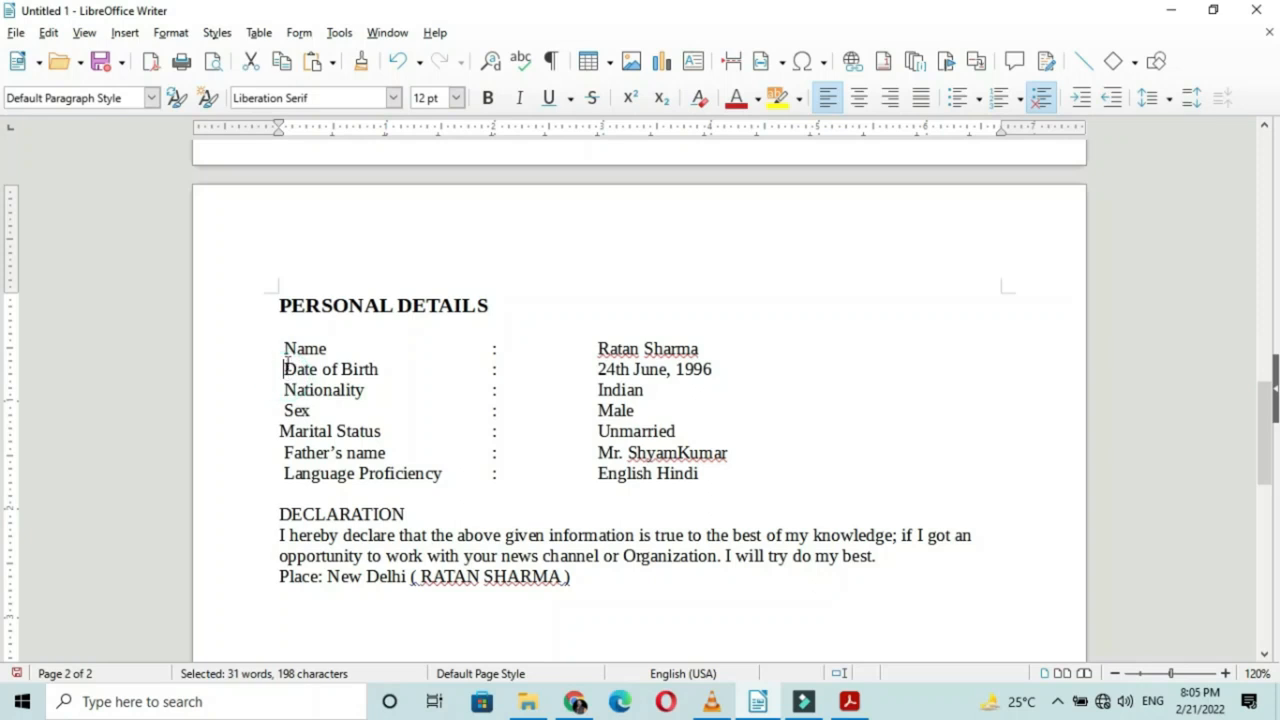
pyautogui.click(282, 412)
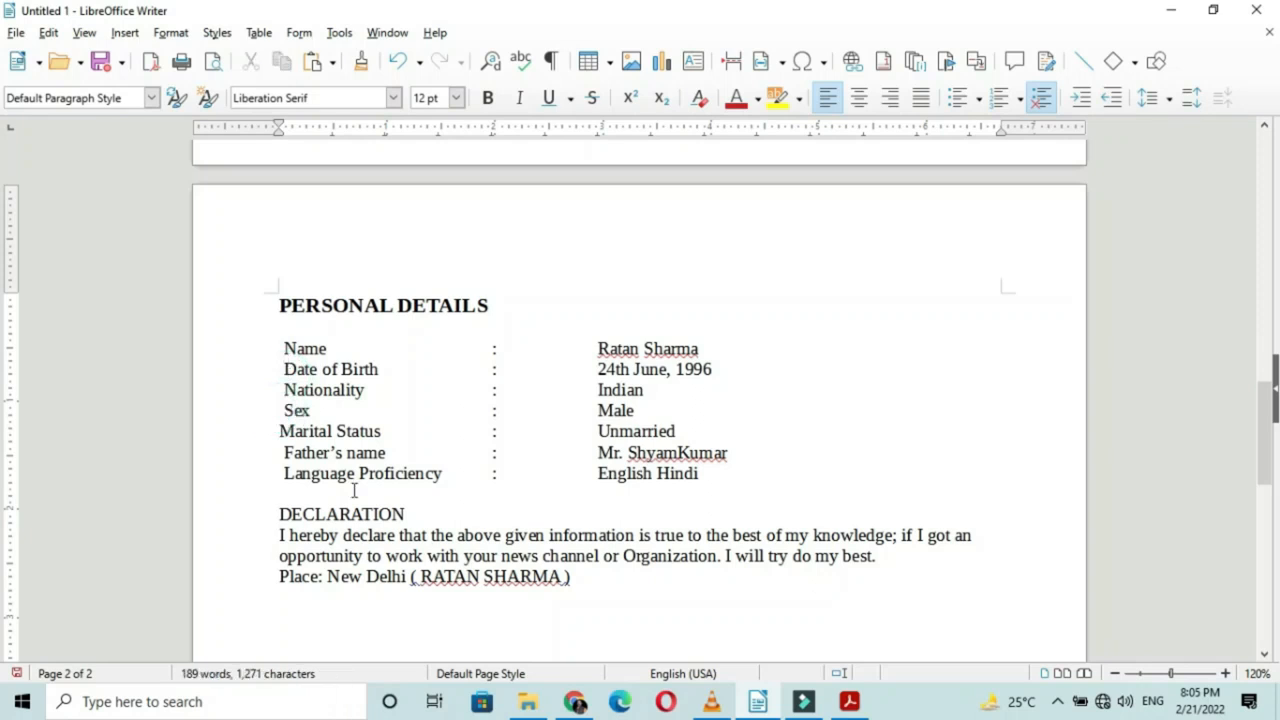
pyautogui.press('Up')
pyautogui.press('Delete')
pyautogui.press('Delete')
pyautogui.press('Up')
pyautogui.press('Delete')
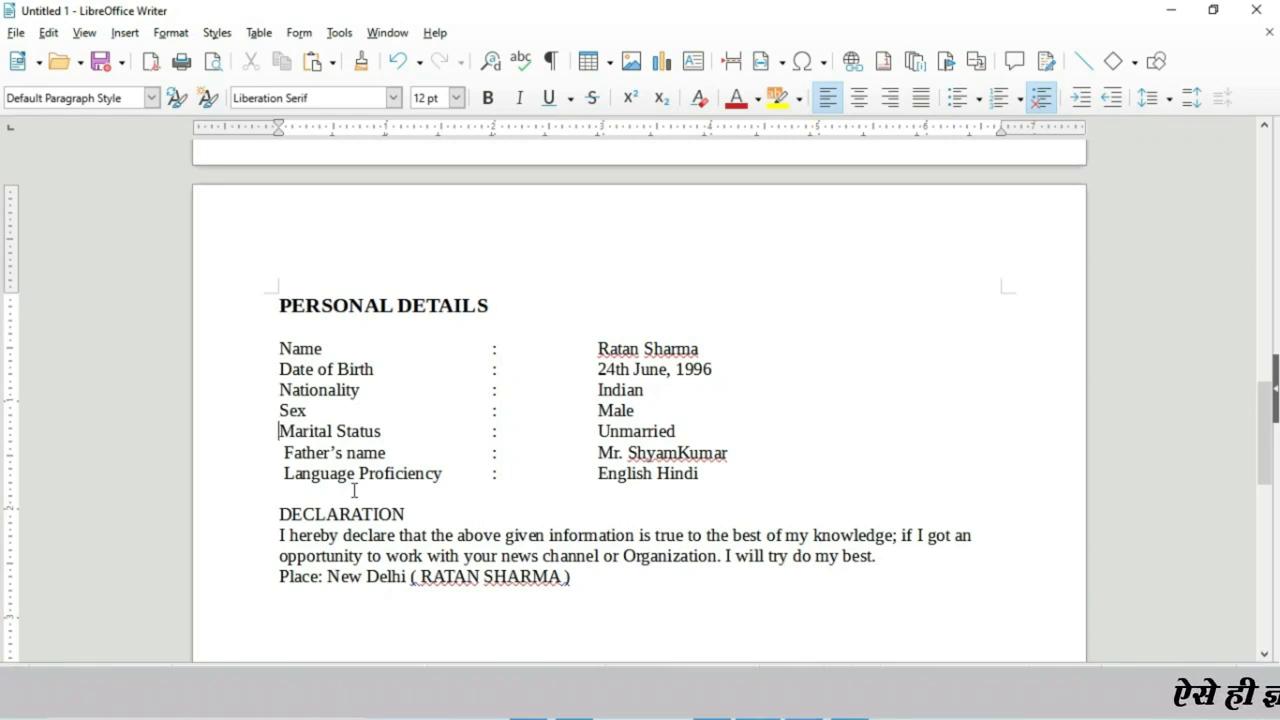
pyautogui.press('Delete')
pyautogui.press('Delete')
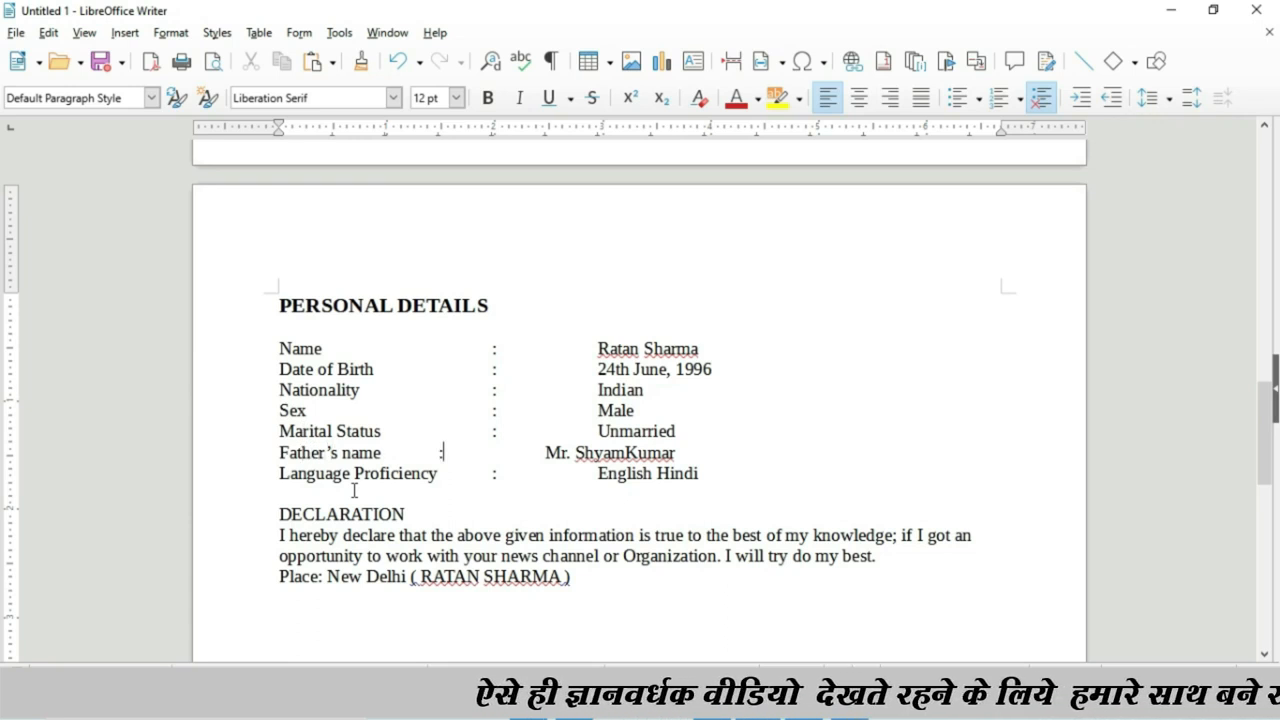
pyautogui.press('Tab')
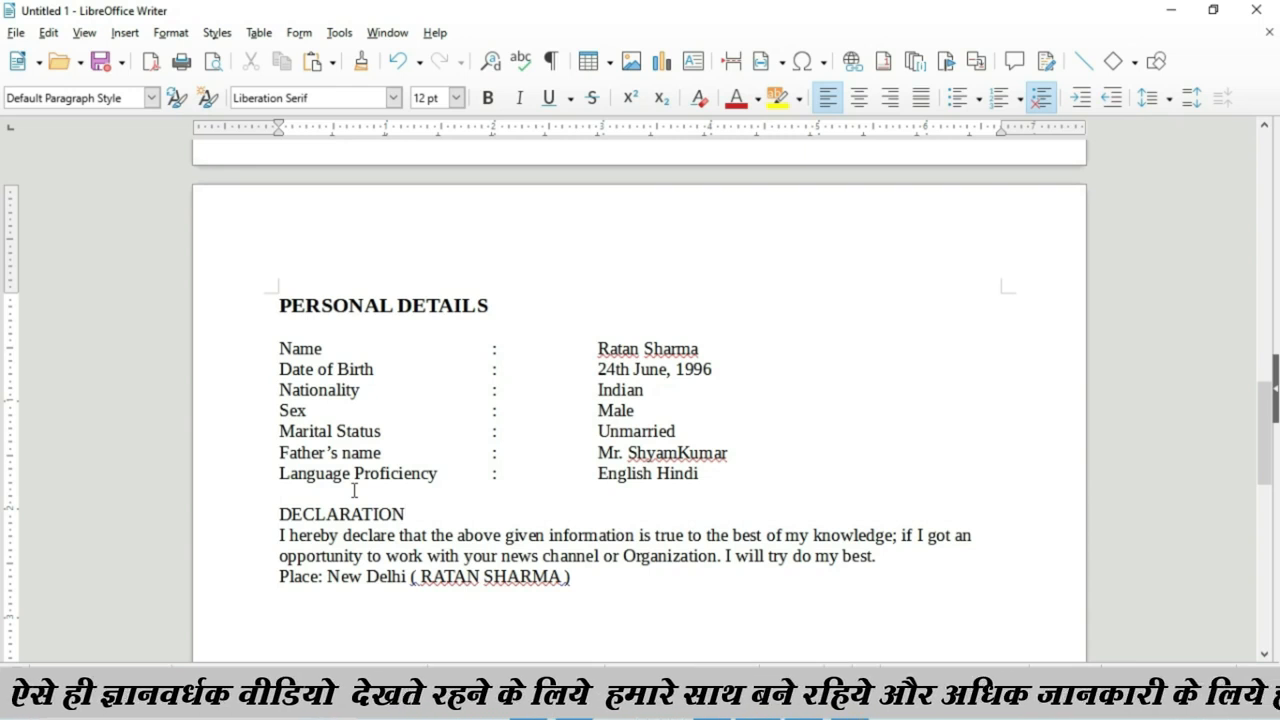
# Format the DECLARATION heading as 14 pt bold and insert a blank line below it.
pyautogui.hotkey('shift', 'Home')
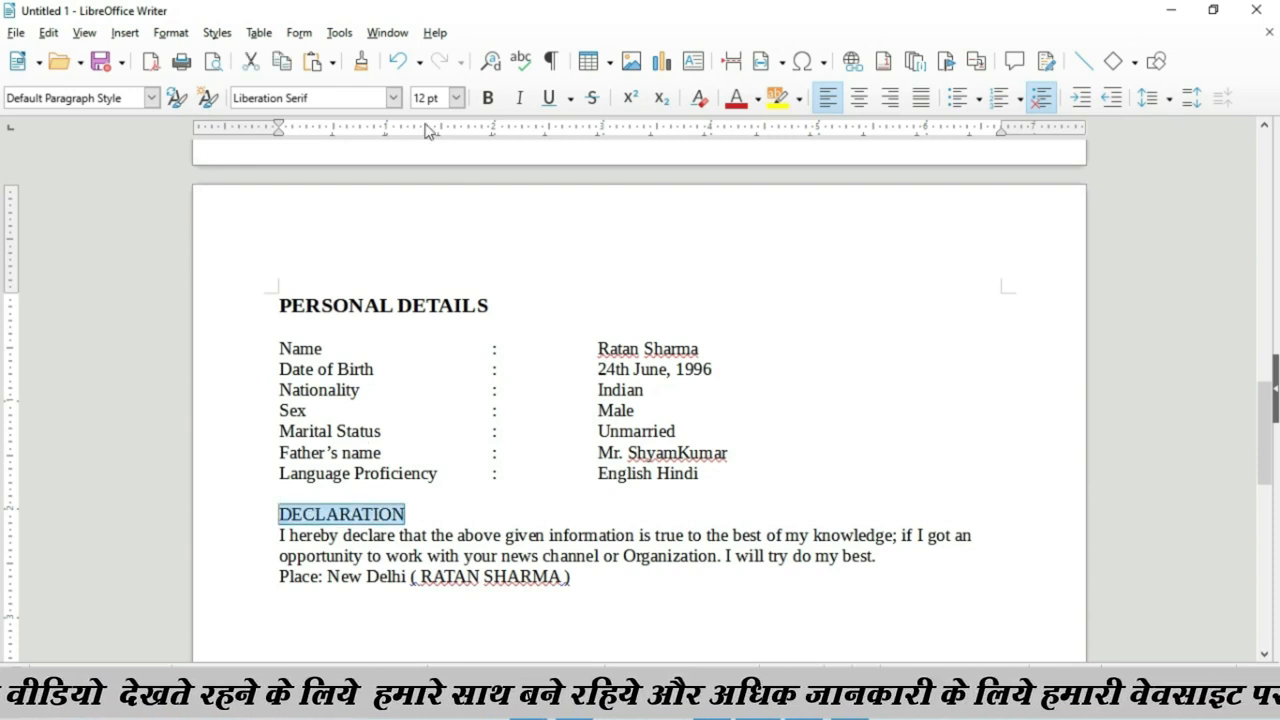
pyautogui.click(456, 97)
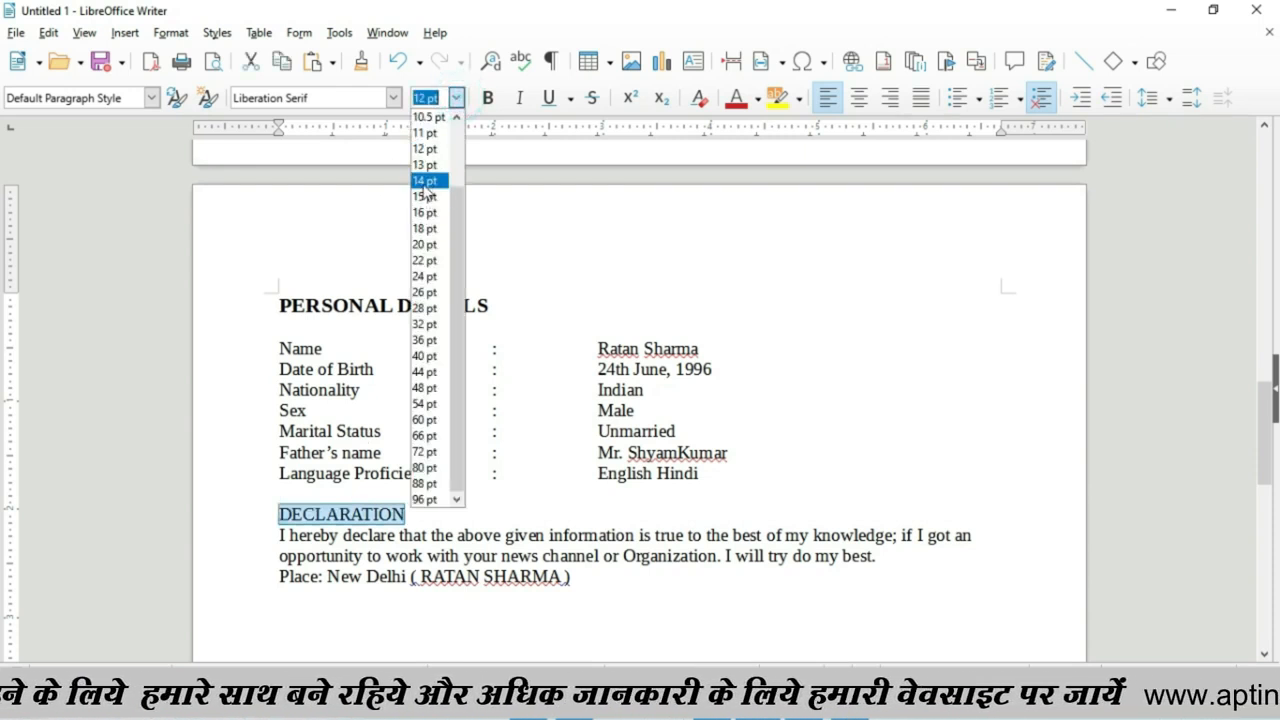
pyautogui.click(426, 182)
pyautogui.click(487, 97)
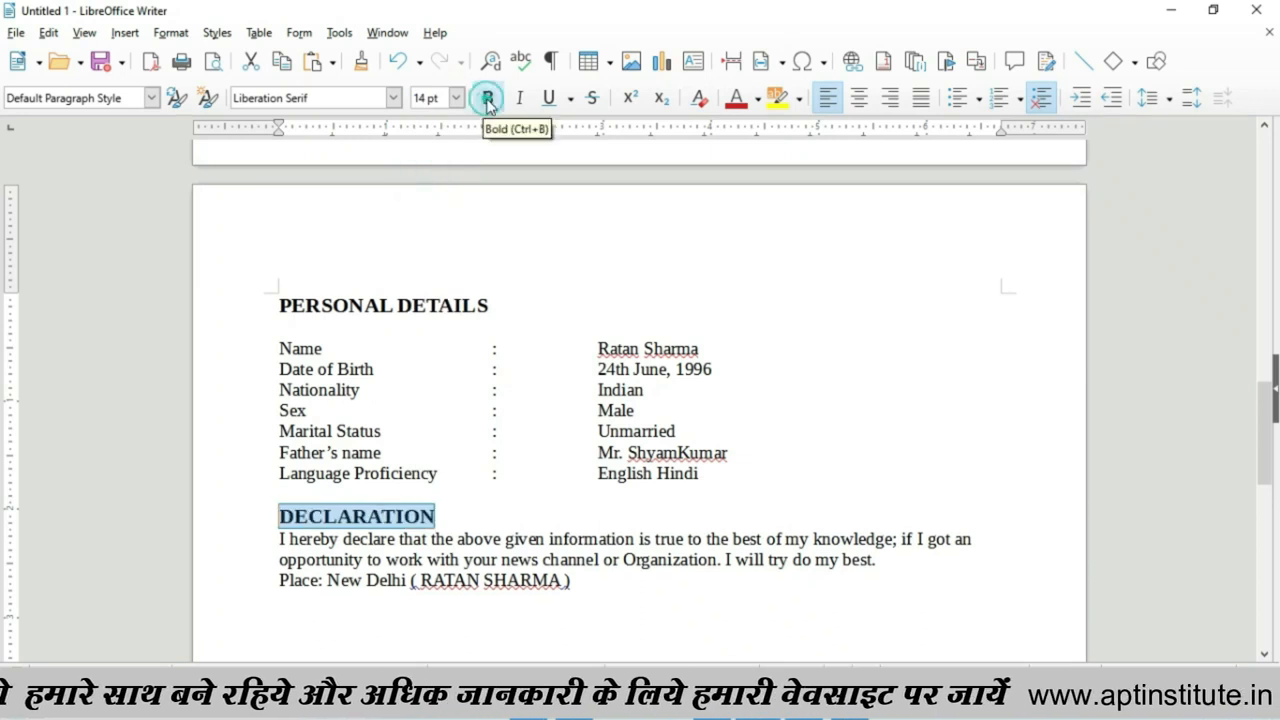
pyautogui.click(438, 507)
pyautogui.press('Return')
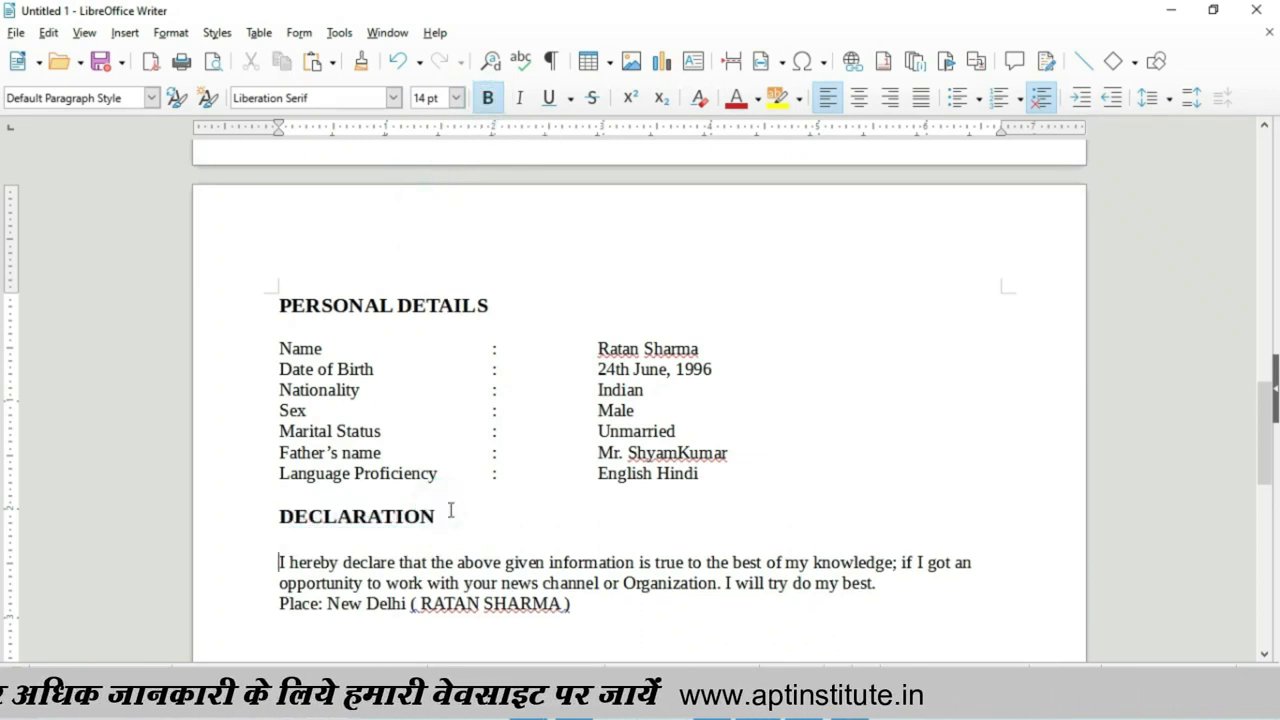
# Insert two blank lines between the declaration paragraph and the Place line.
pyautogui.press('Down')
pyautogui.press('Return')
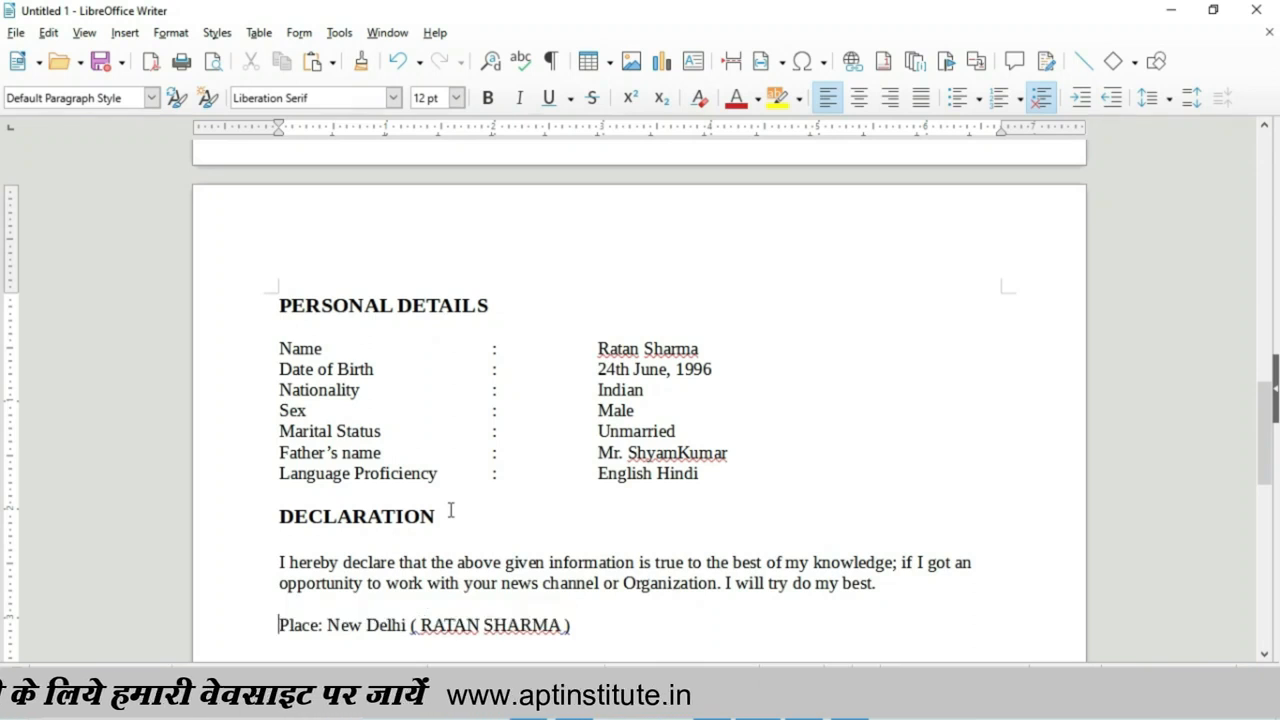
pyautogui.press('Return')
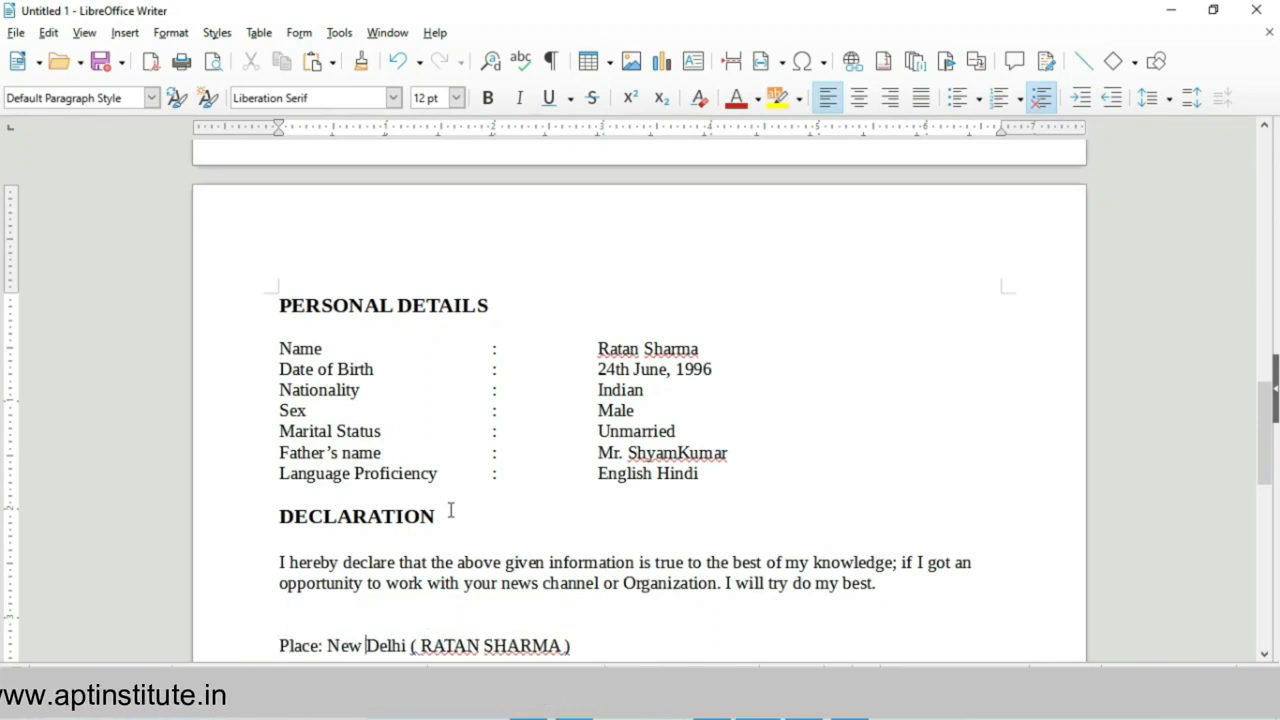
# Push the bracketed applicant name on the Place line towards the right margin with tab stops.
pyautogui.press('Tab')
pyautogui.press('Tab')
pyautogui.press('Tab')
pyautogui.press('Tab')
pyautogui.press('Tab')
pyautogui.press('Tab')
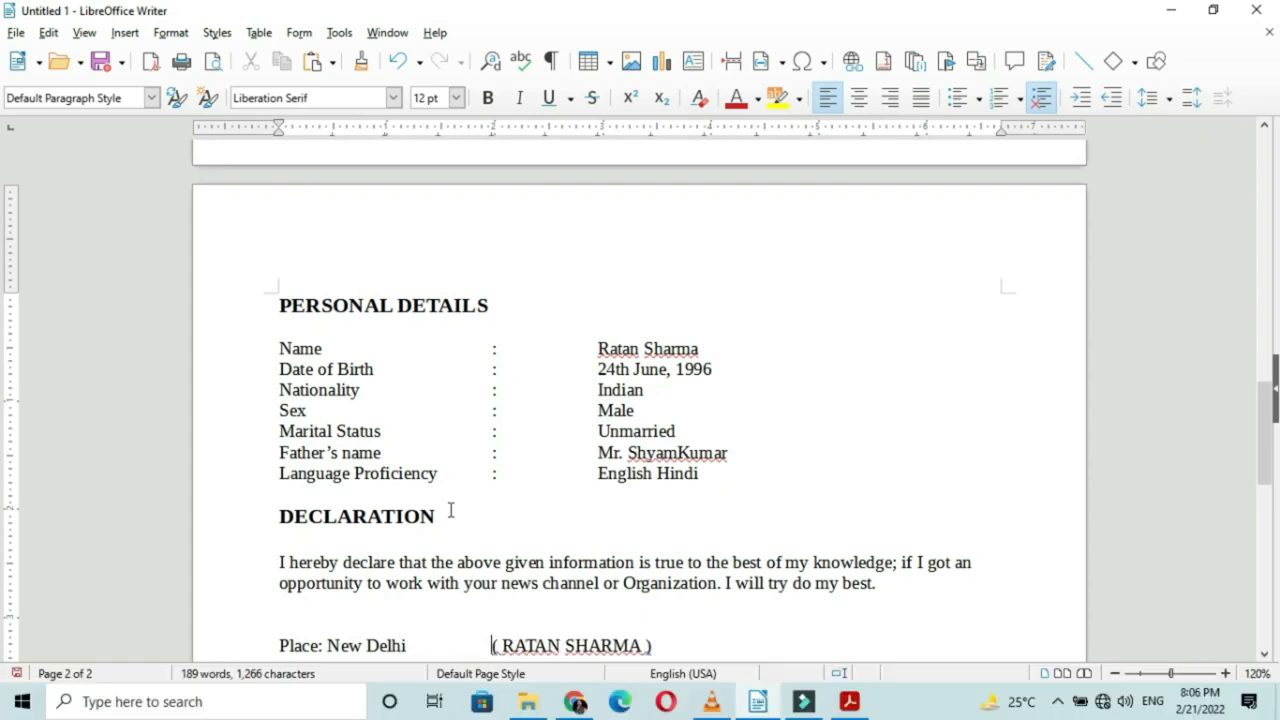
pyautogui.press('Tab')
pyautogui.press('Tab')
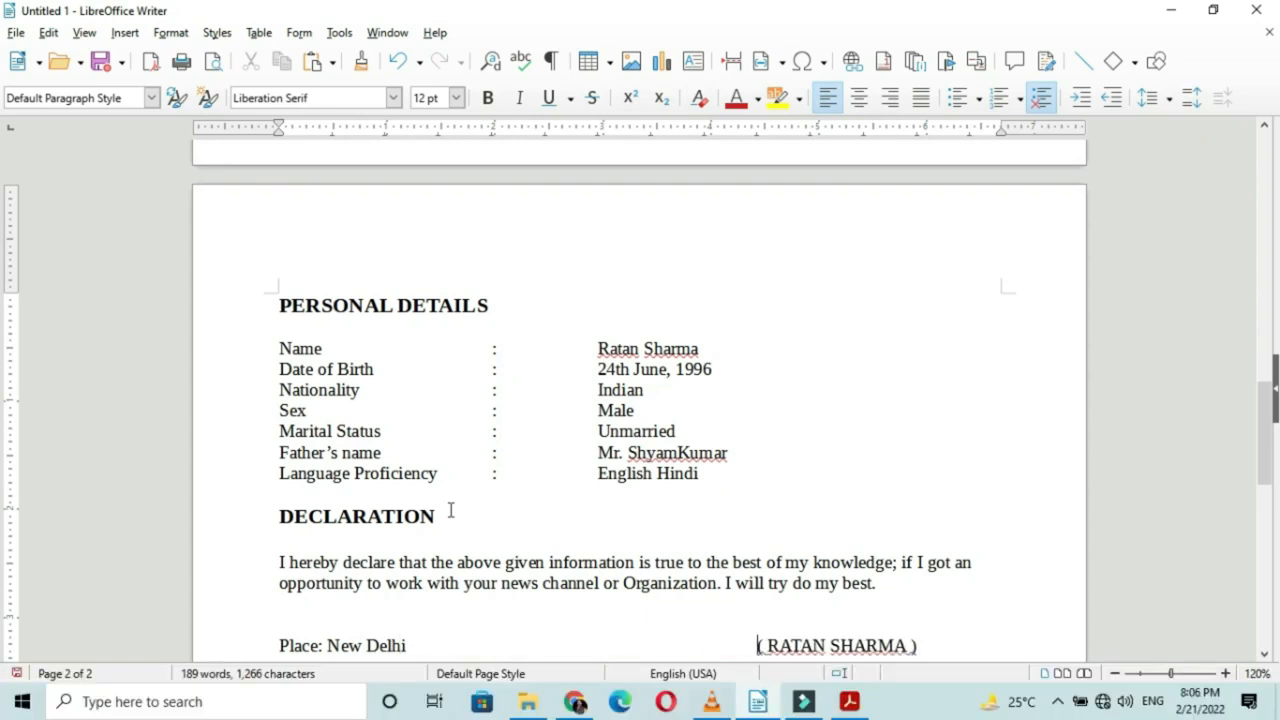
# Format the Place and signature line as 14 pt bold and remove one tab so it fits on a single line.
pyautogui.scroll(-3, 491, 494)
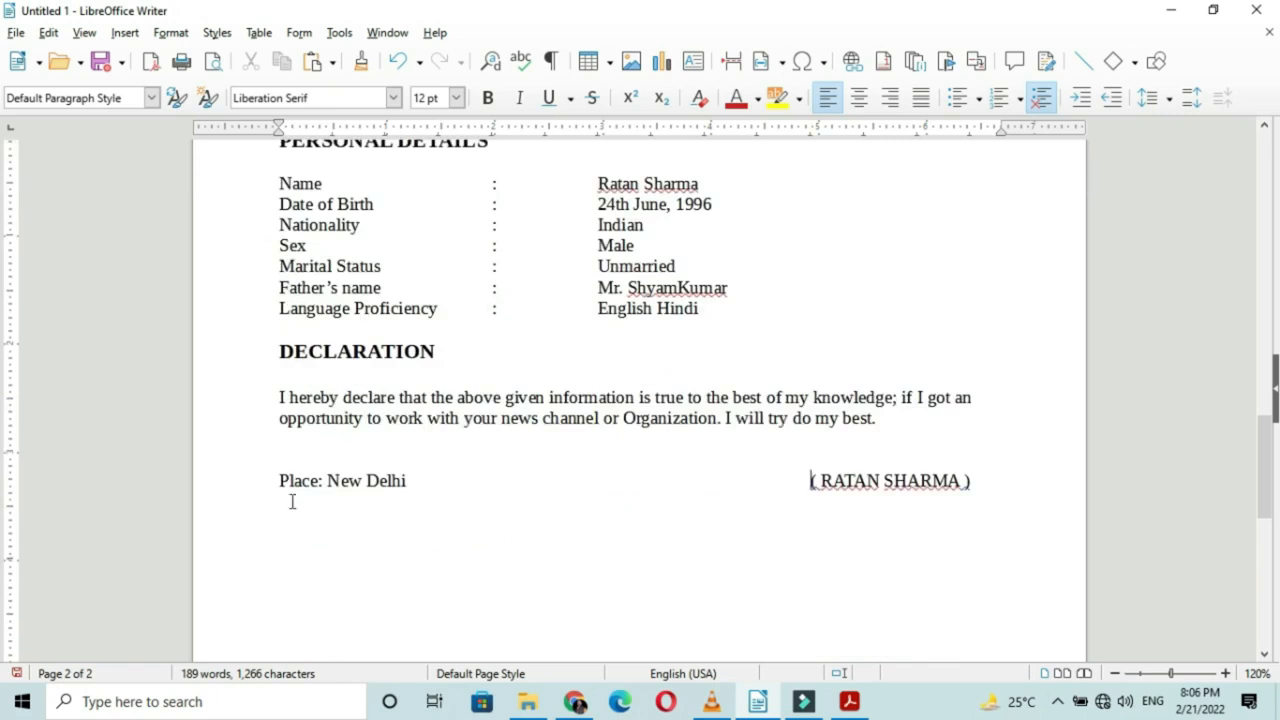
pyautogui.moveTo(276, 480); pyautogui.dragTo(916, 491)
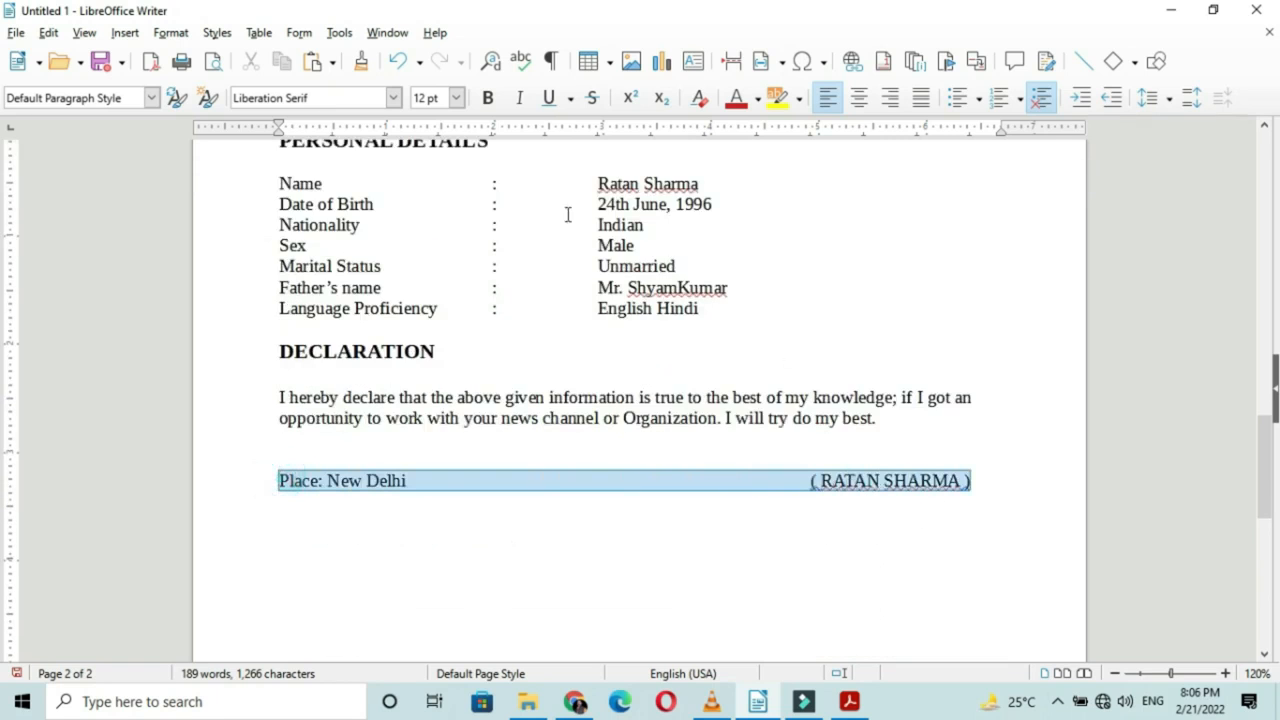
pyautogui.click(456, 97)
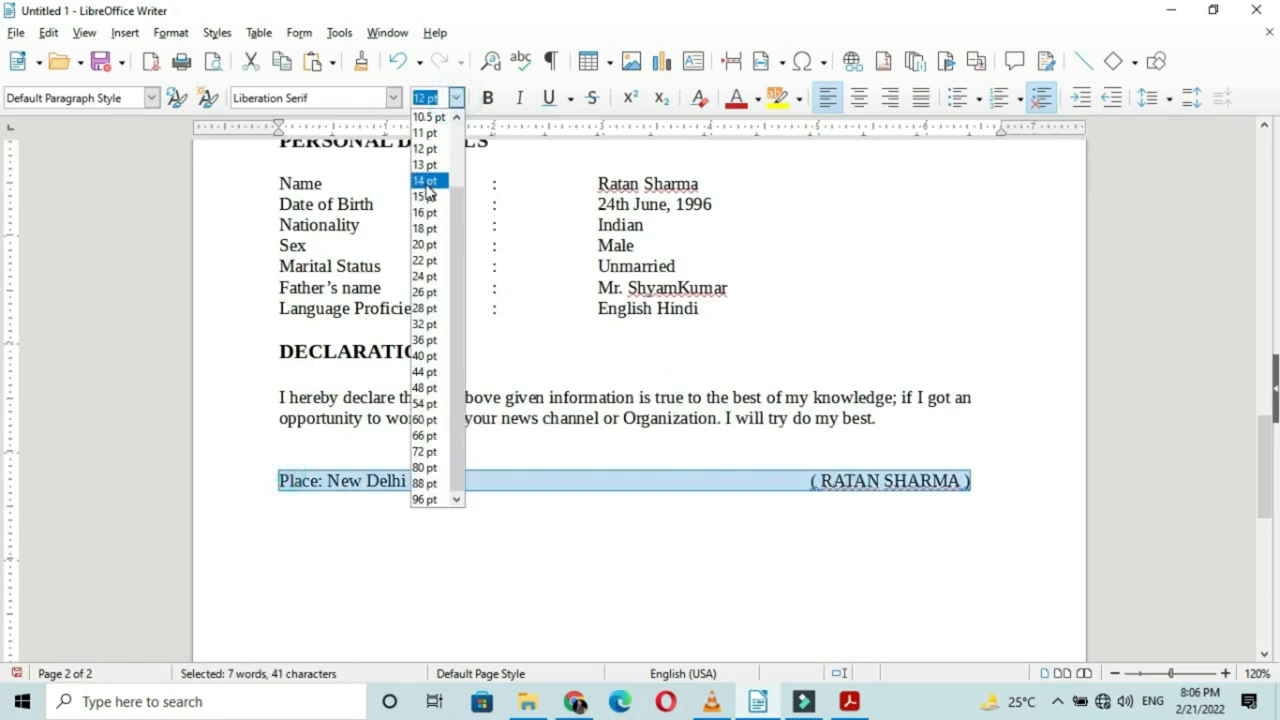
pyautogui.click(425, 181)
pyautogui.click(488, 101)
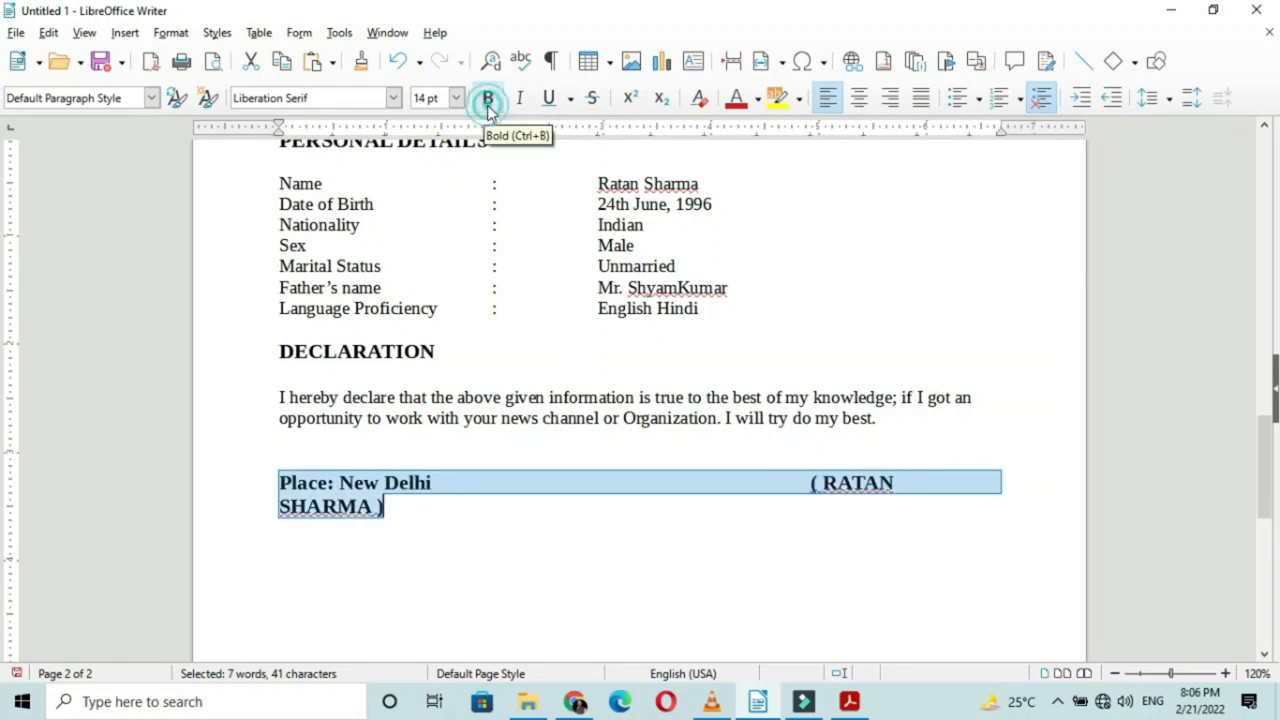
pyautogui.click(696, 482)
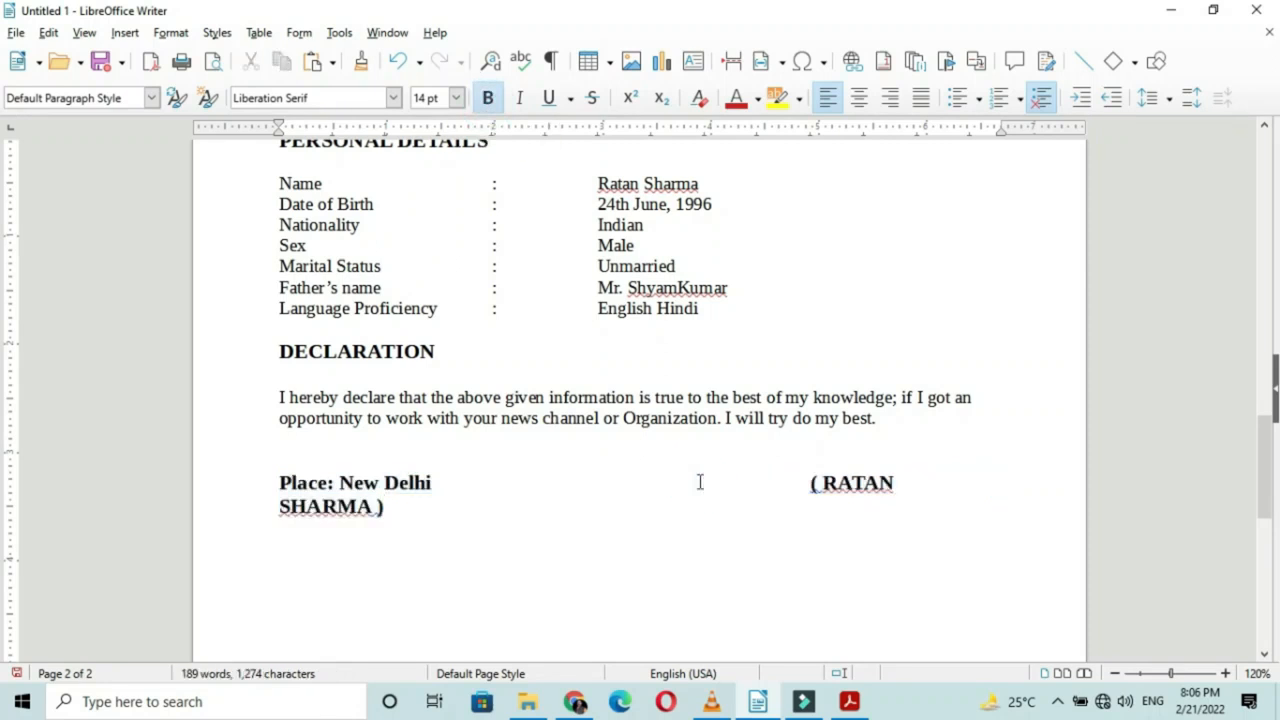
pyautogui.press('BackSpace')
# Draw a rectangle about 6.75 by 0.23 inches over the CAREER OBJECTIVE heading.
pyautogui.scroll(-4, 680, 540)
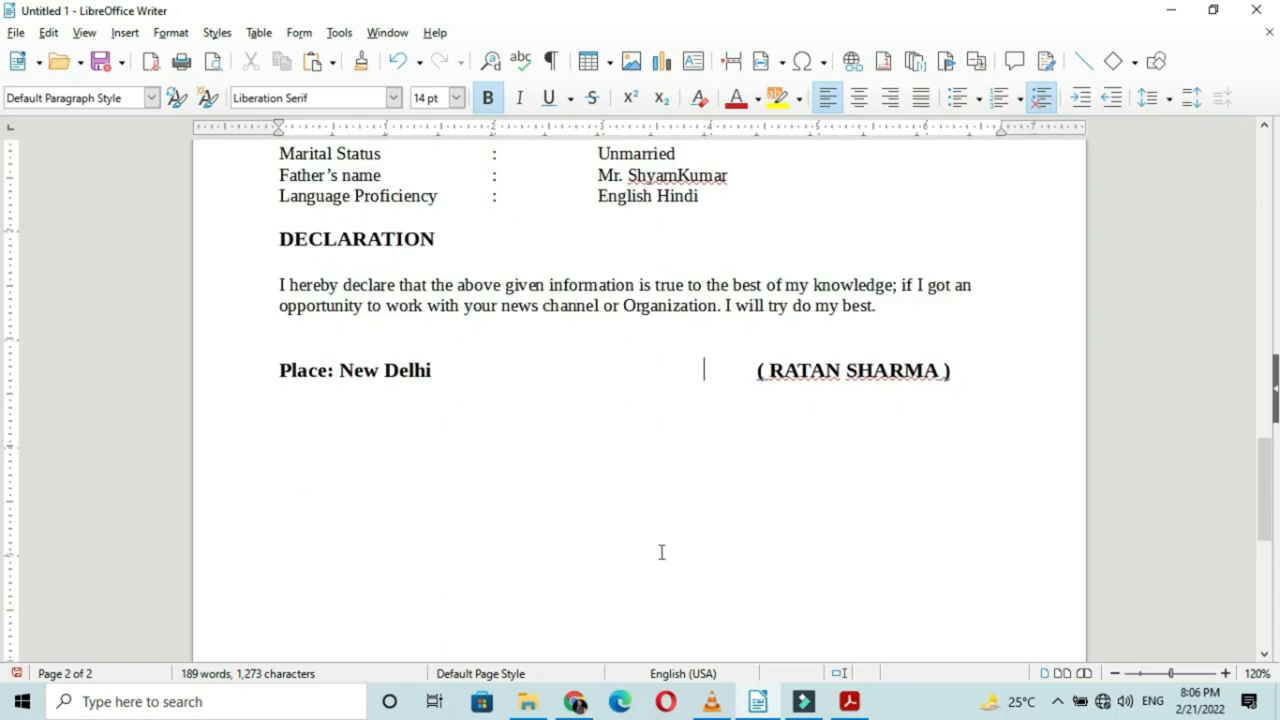
pyautogui.scroll(10, 488, 490)
pyautogui.scroll(10, 488, 487)
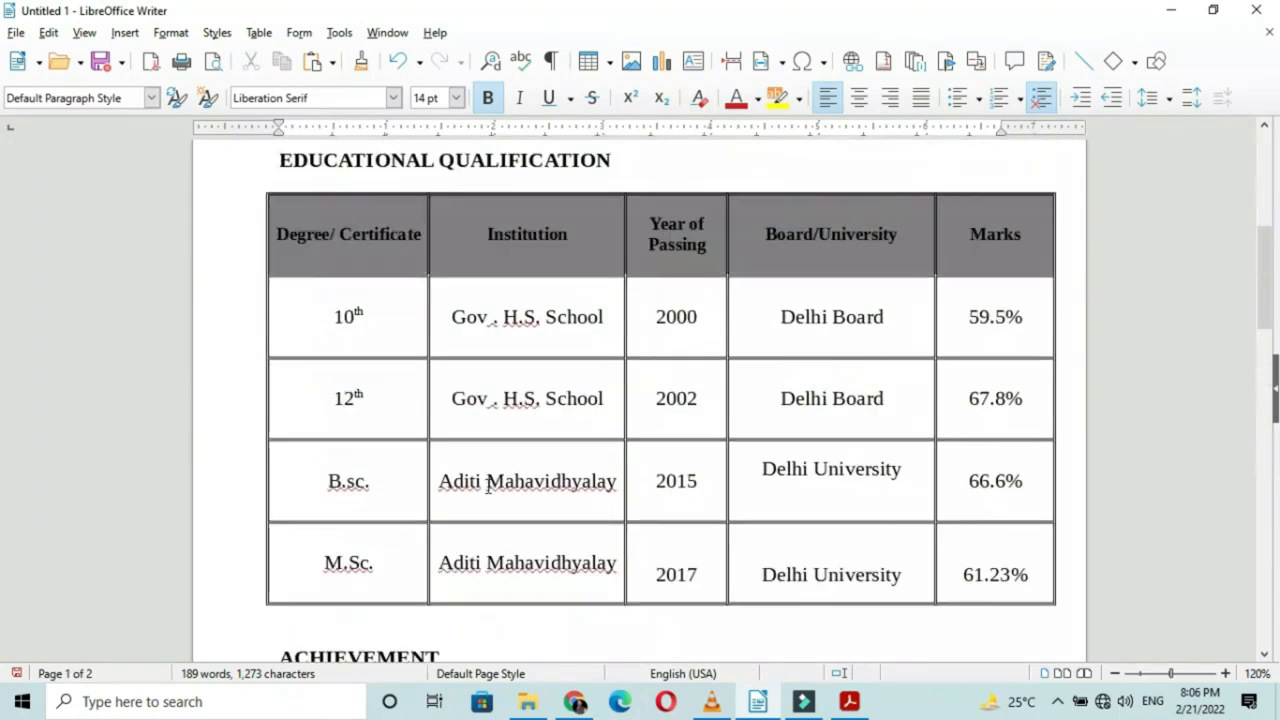
pyautogui.click(505, 392)
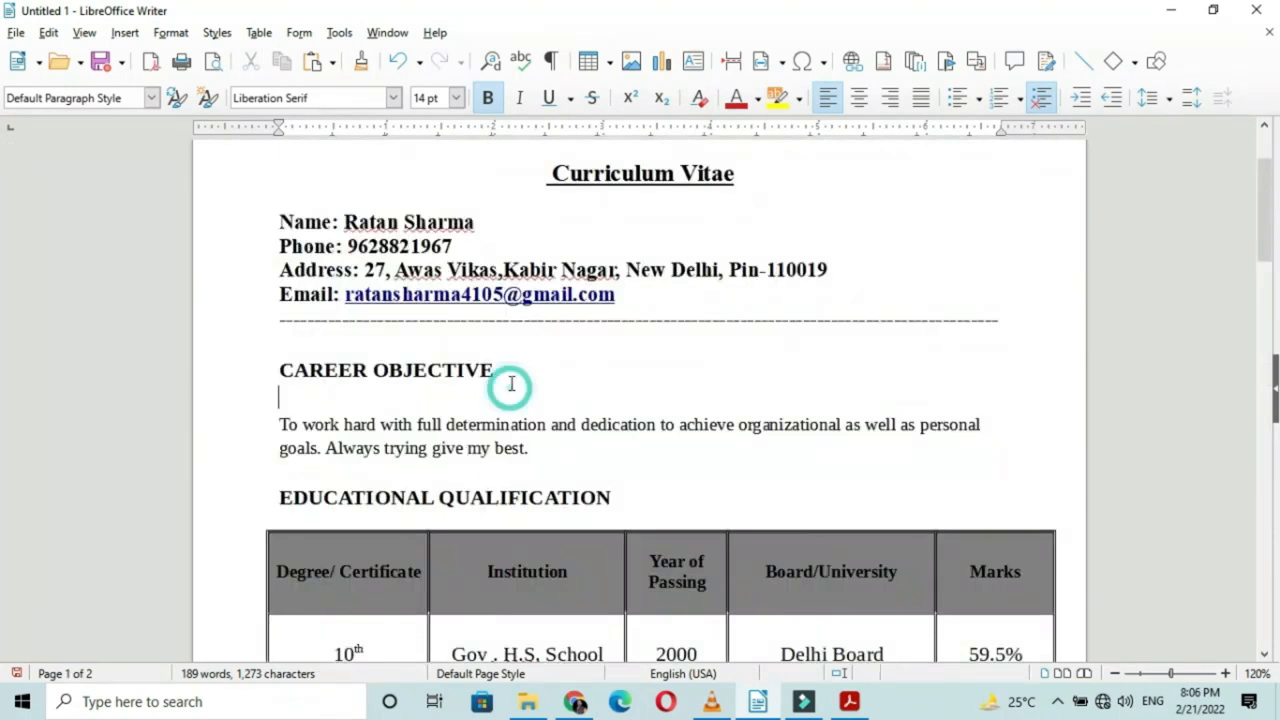
pyautogui.click(337, 364)
pyautogui.click(264, 371)
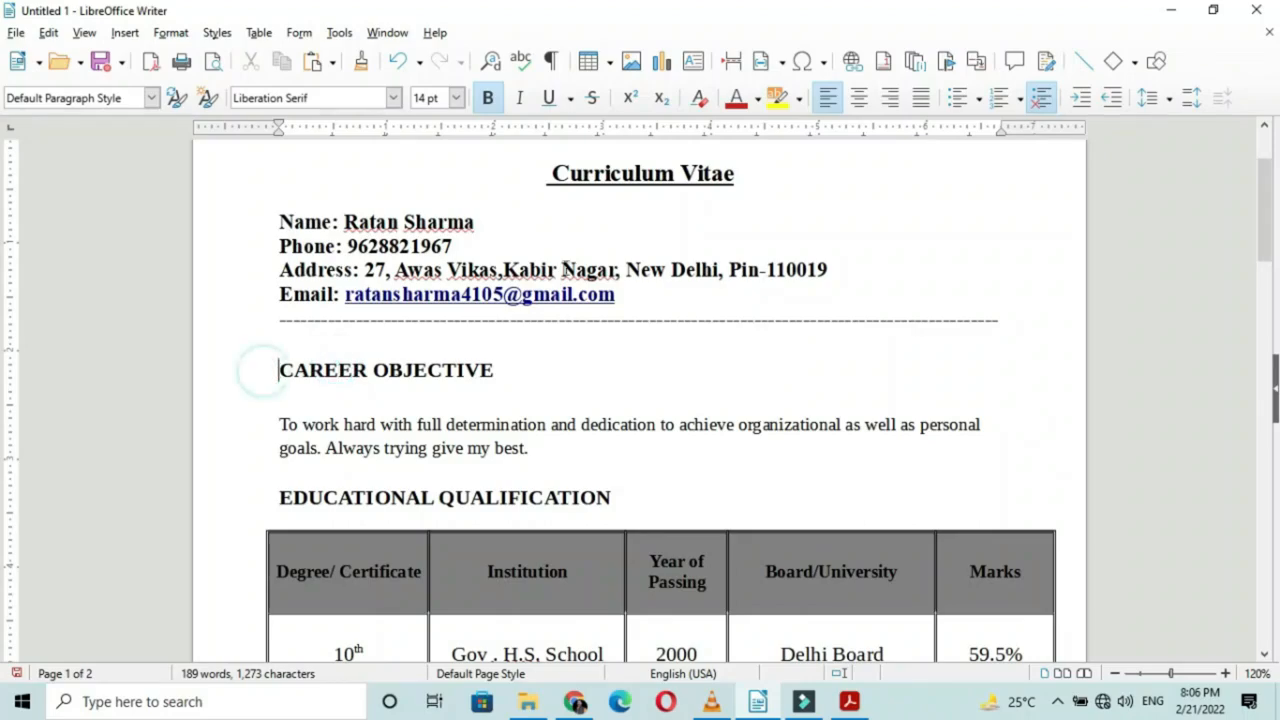
pyautogui.click(125, 32)
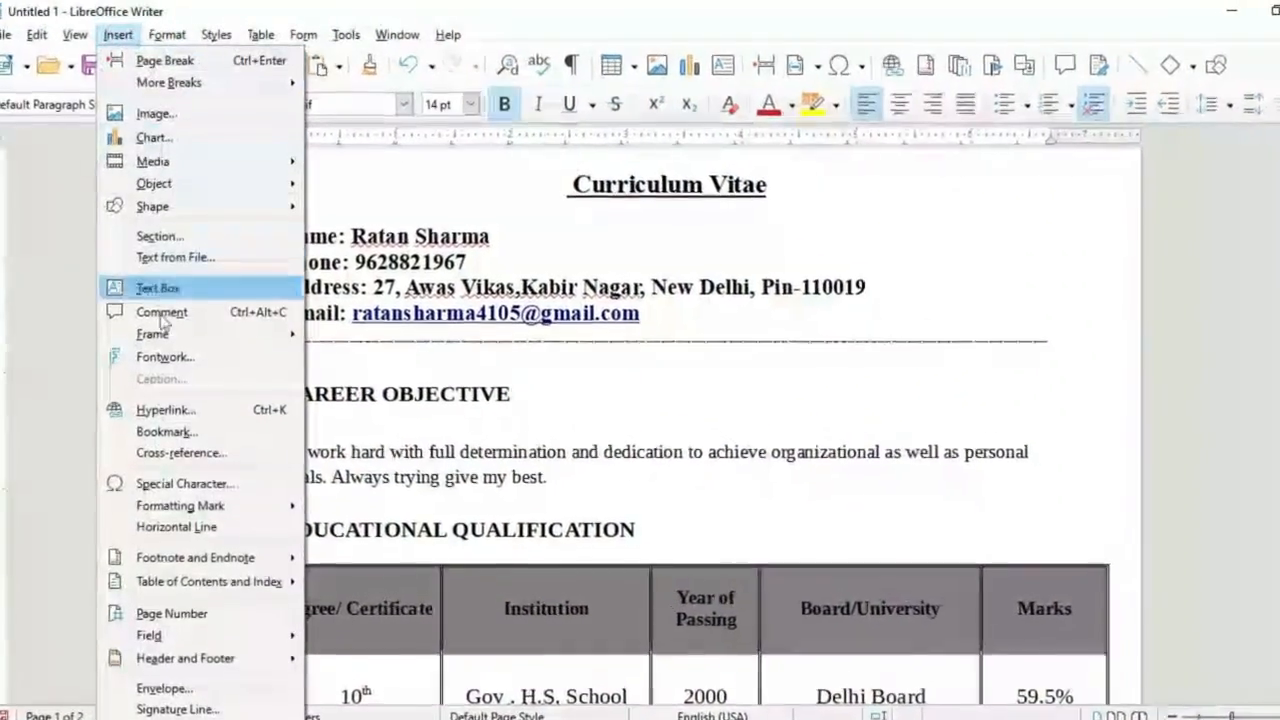
pyautogui.click(170, 203)
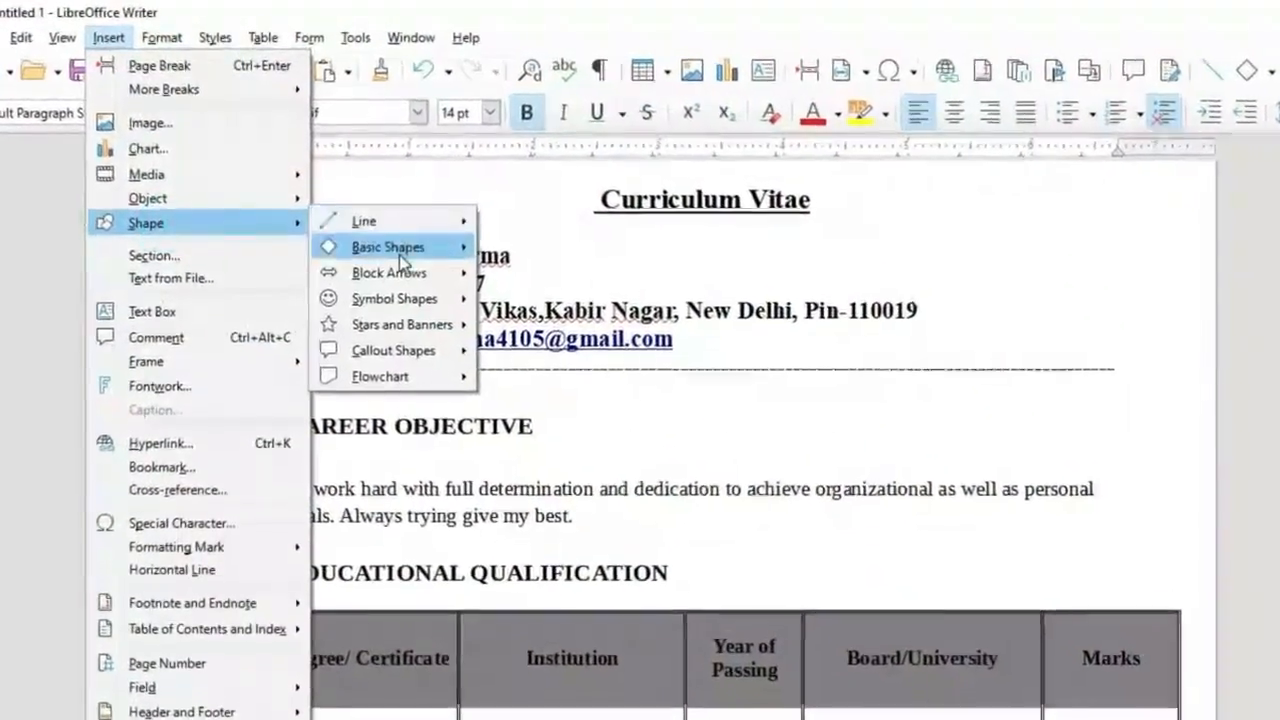
pyautogui.moveTo(380, 243)
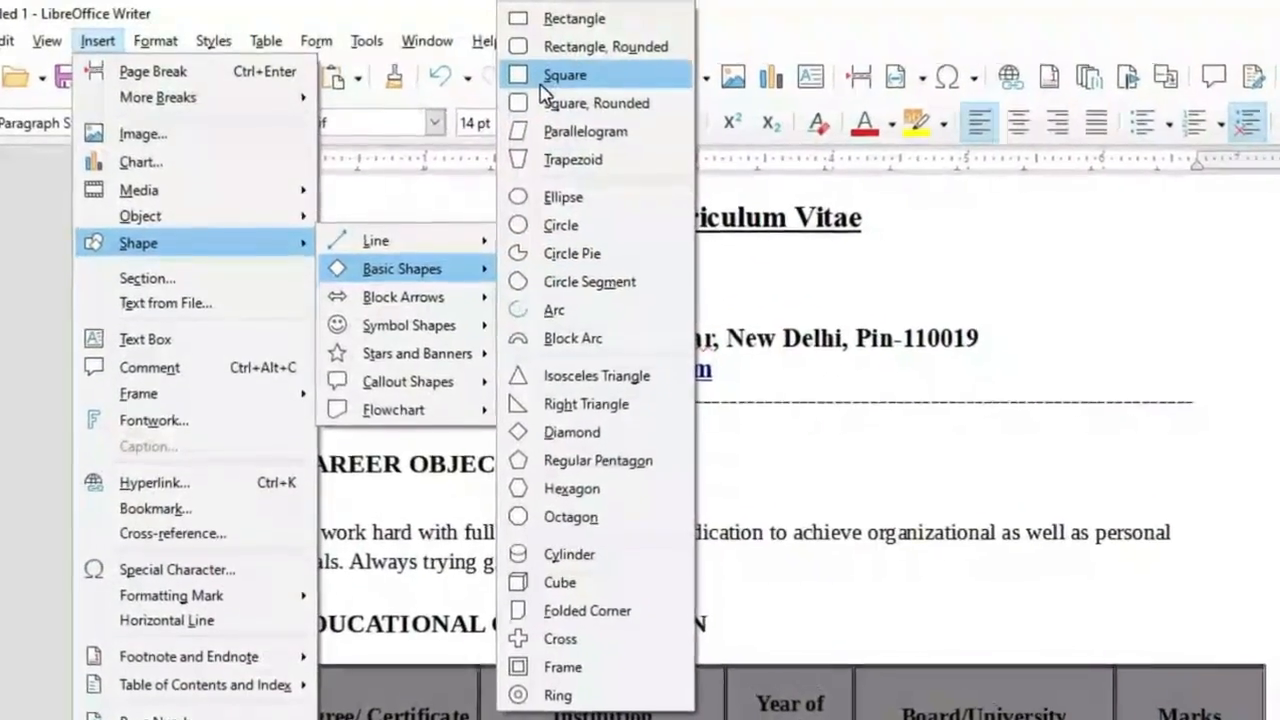
pyautogui.click(565, 20)
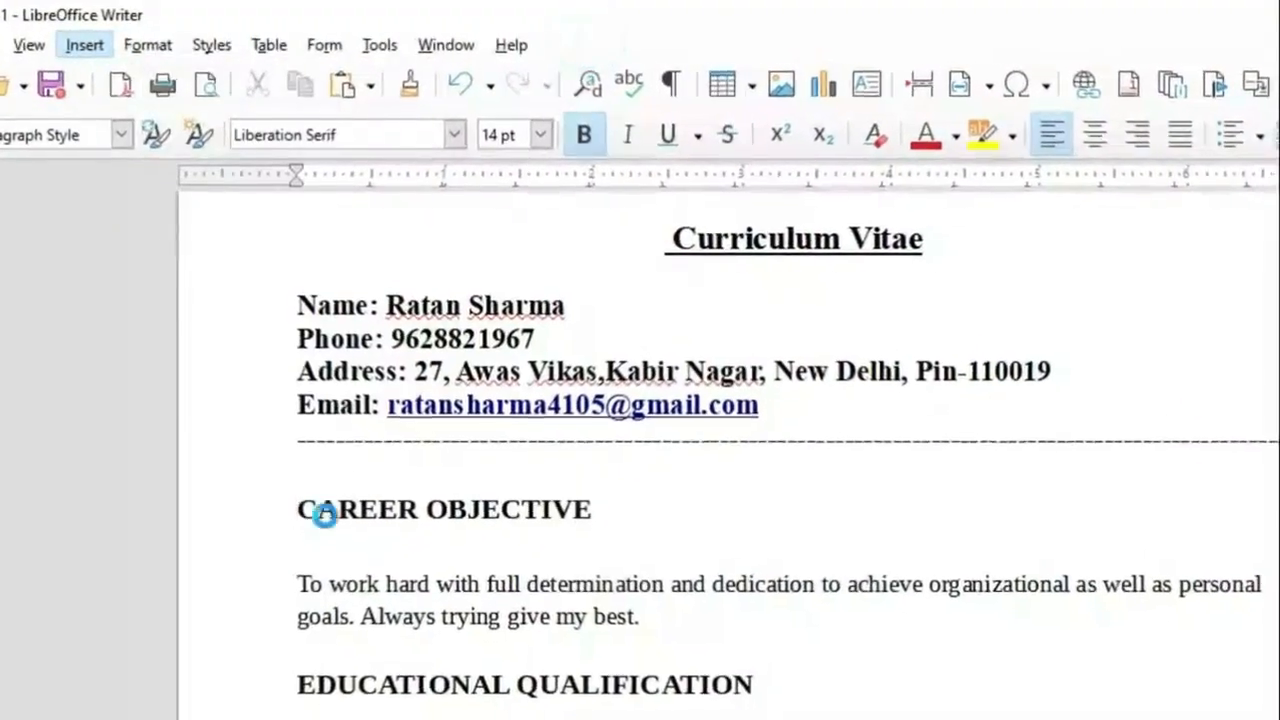
pyautogui.moveTo(288, 480); pyautogui.dragTo(307, 493)
pyautogui.moveTo(316, 546); pyautogui.dragTo(1279, 641)
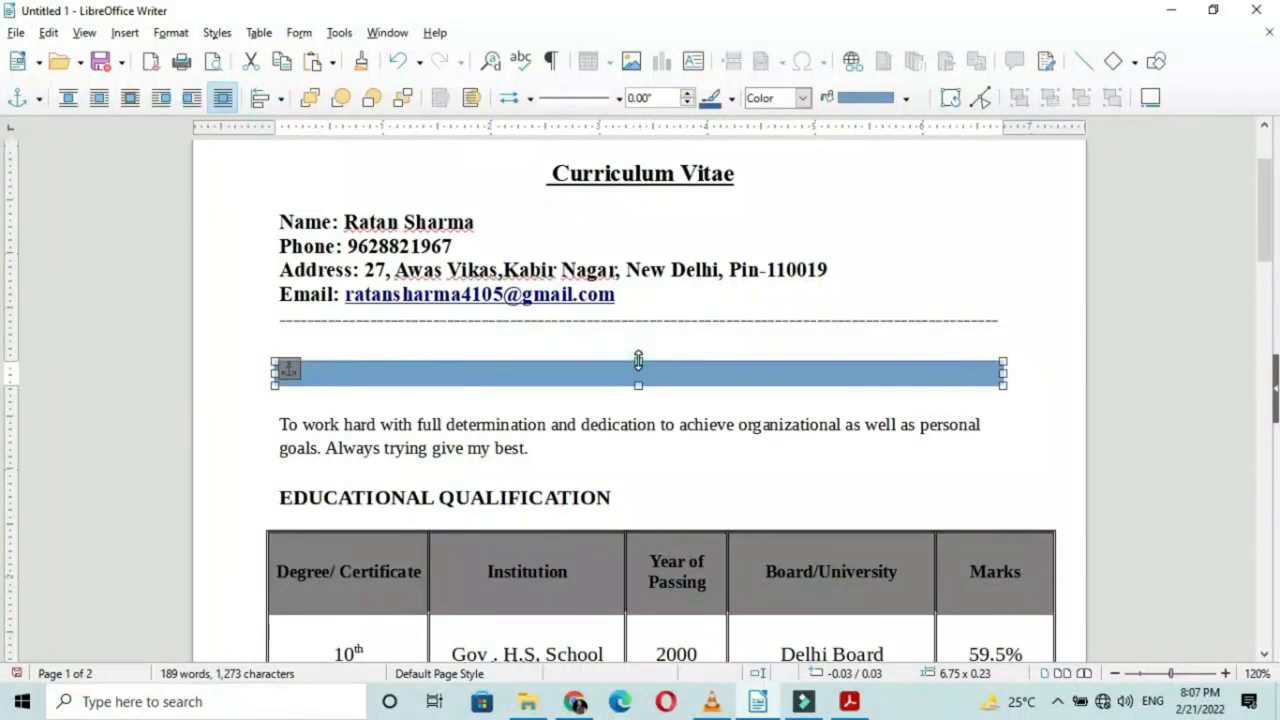
# Enlarge the rectangle over the CAREER OBJECTIVE heading to about 7.08 by 0.30 inches.
pyautogui.scroll(-1, 643, 330)
pyautogui.moveTo(641, 318); pyautogui.dragTo(640, 325)
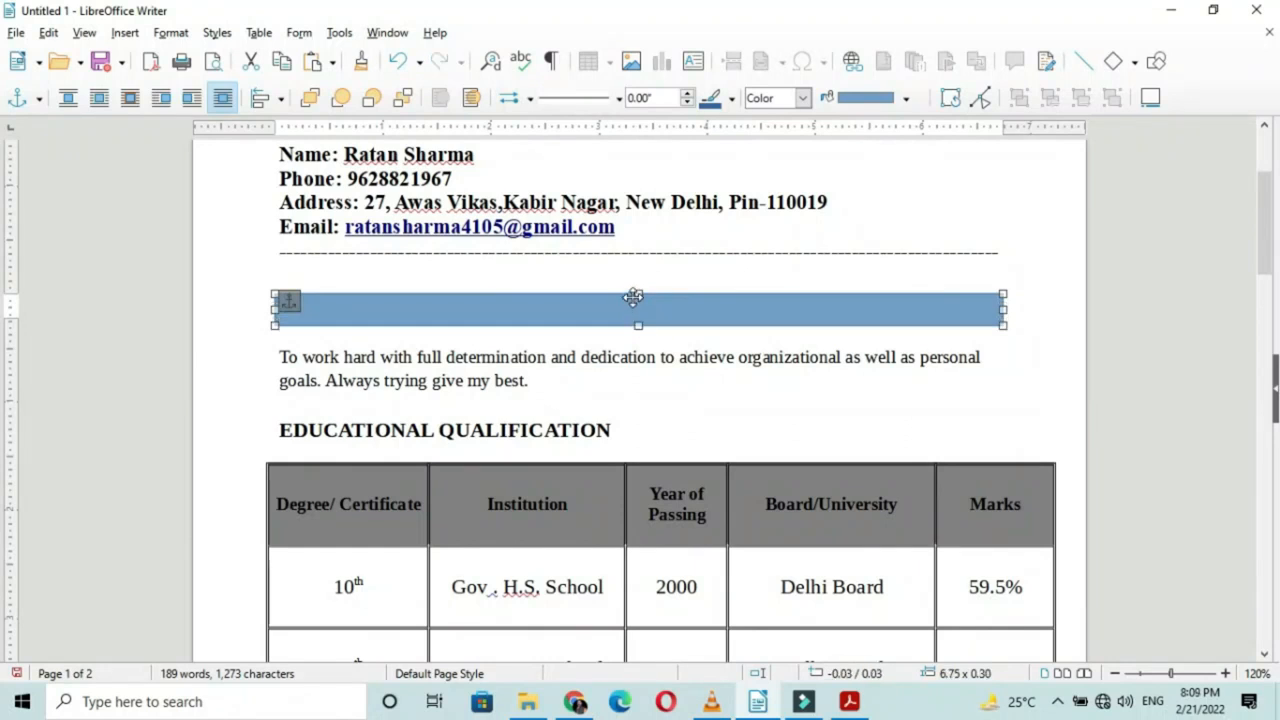
pyautogui.click(636, 294)
pyautogui.moveTo(1000, 310); pyautogui.dragTo(1039, 310)
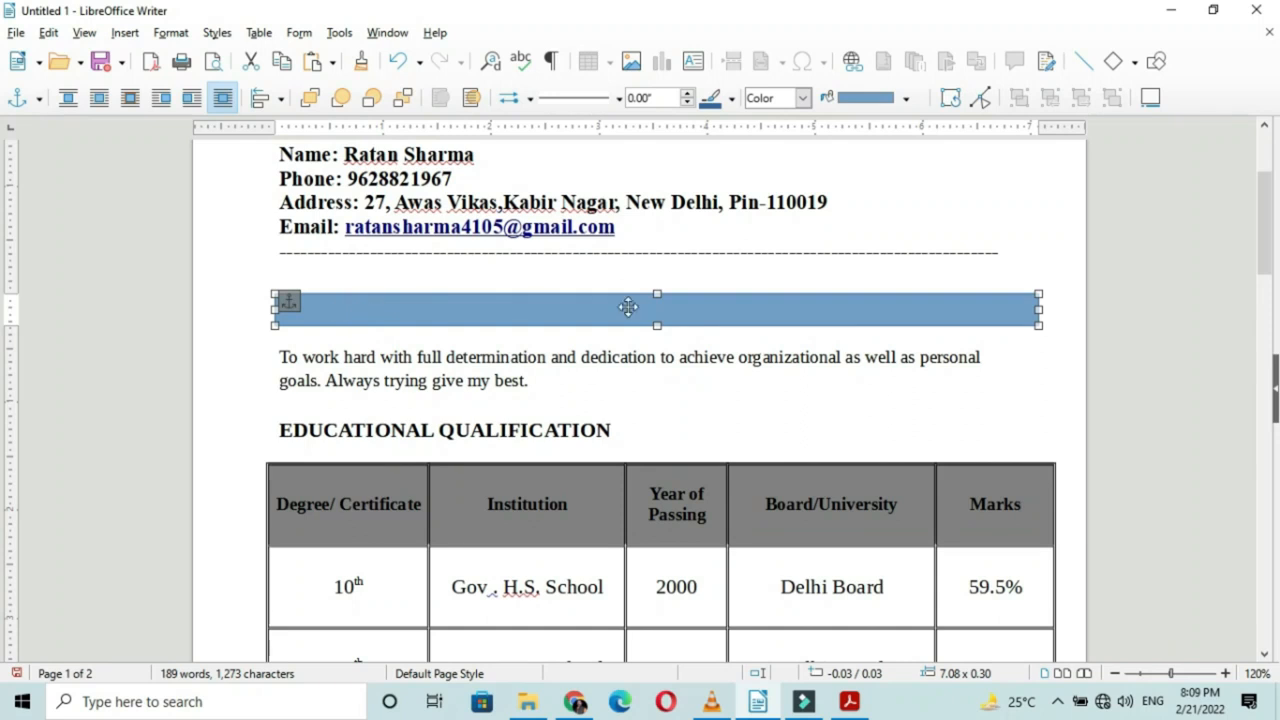
# Send the CAREER OBJECTIVE rectangle to the background, behind the heading text.
pyautogui.rightClick(788, 312)
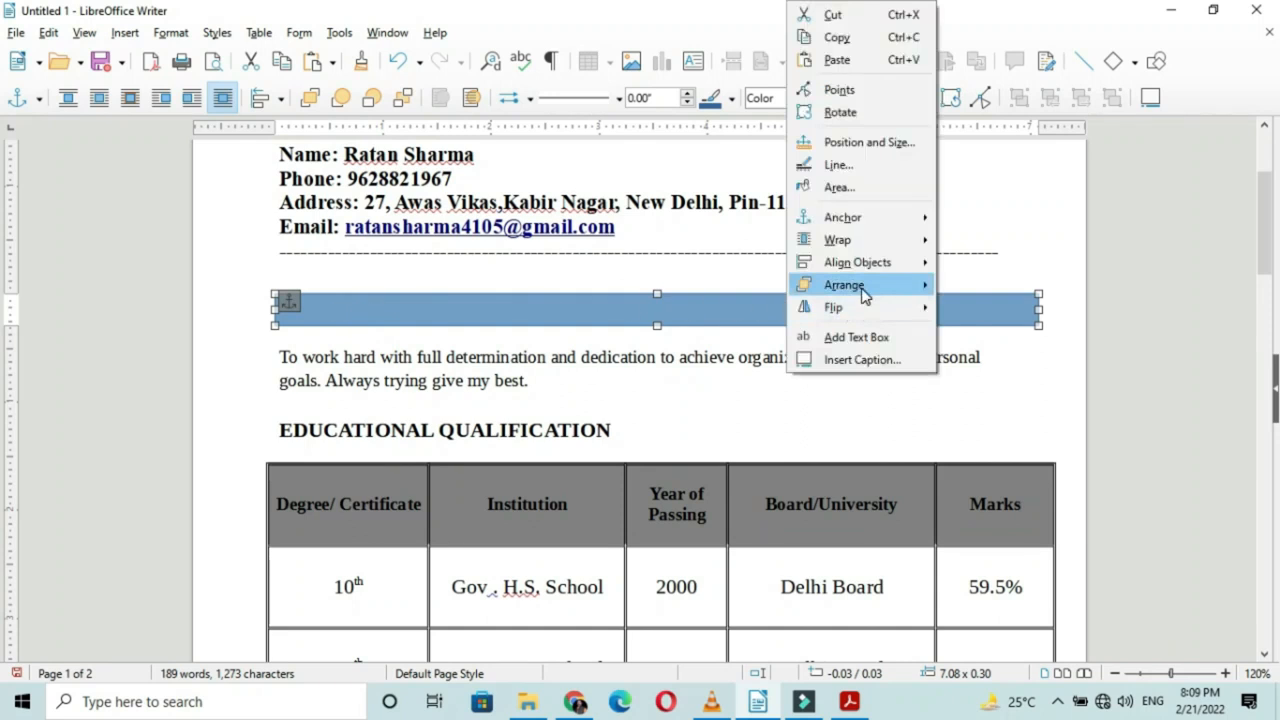
pyautogui.moveTo(925, 286)
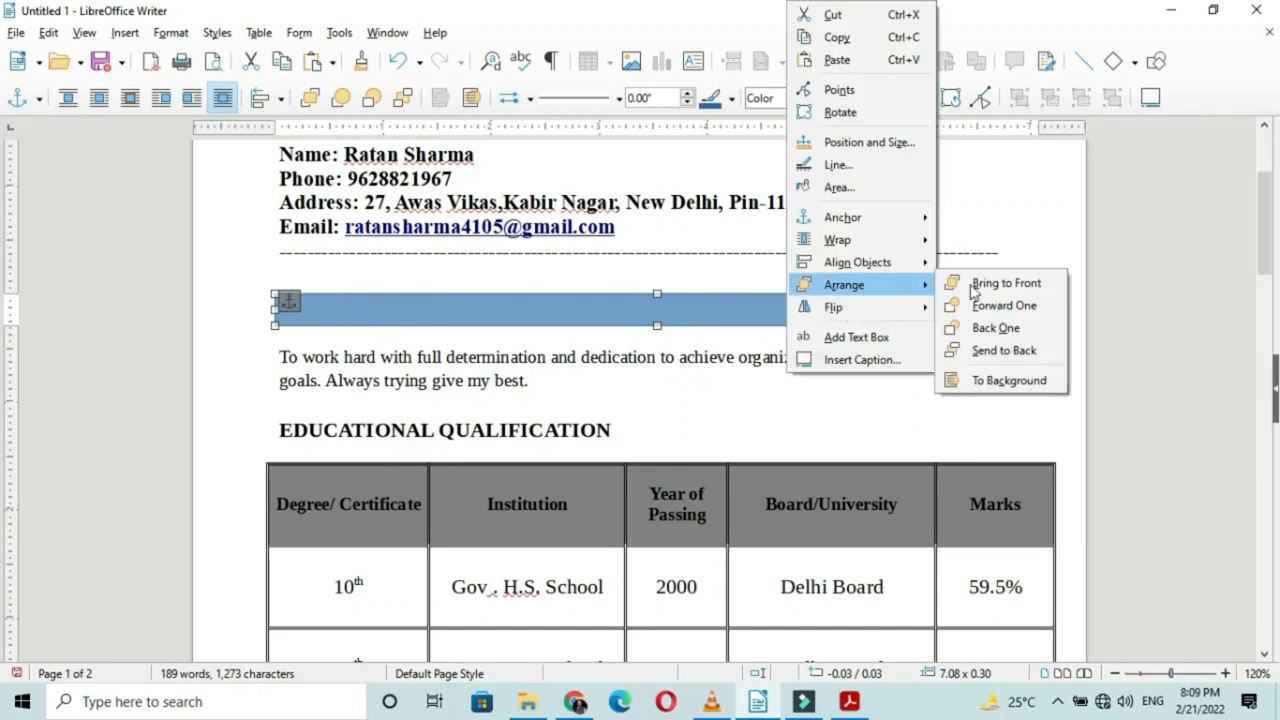
pyautogui.click(996, 380)
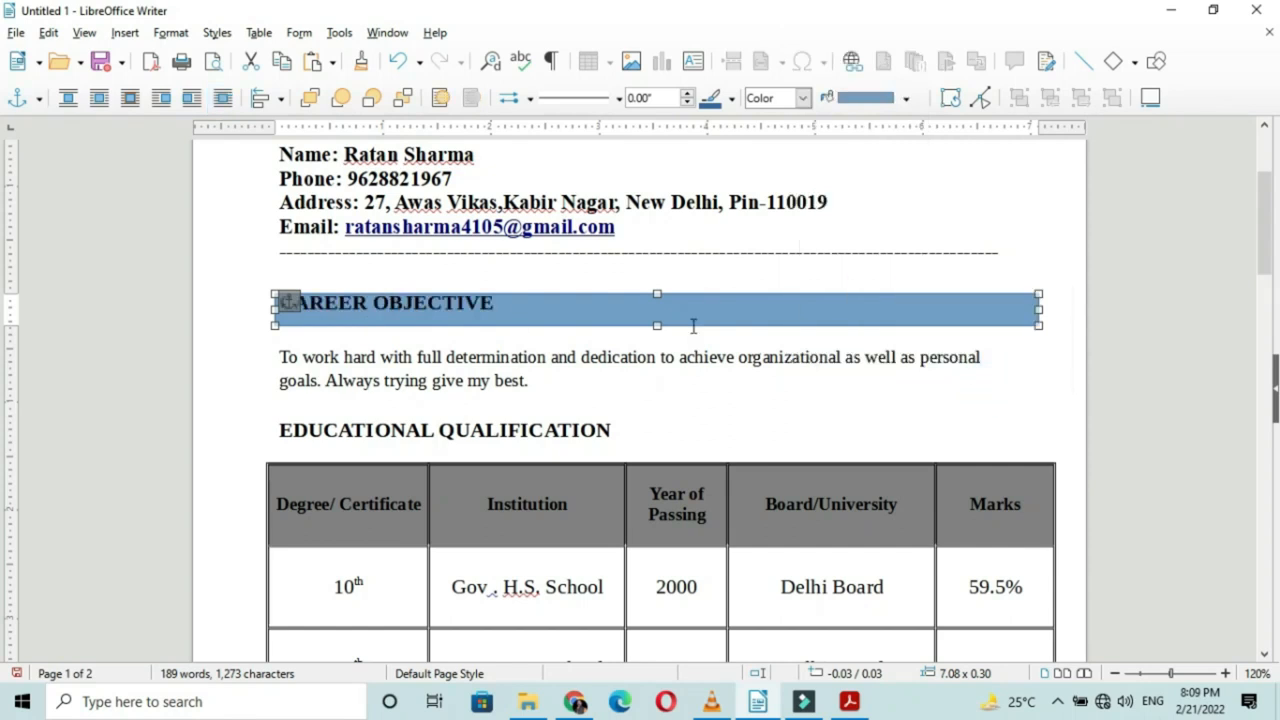
# Nudge the CAREER OBJECTIVE rectangle upward and extend its lower edge to a height of about 0.39 inches, framing the heading.
pyautogui.press('Up')
pyautogui.press('Up')
pyautogui.press('Down')
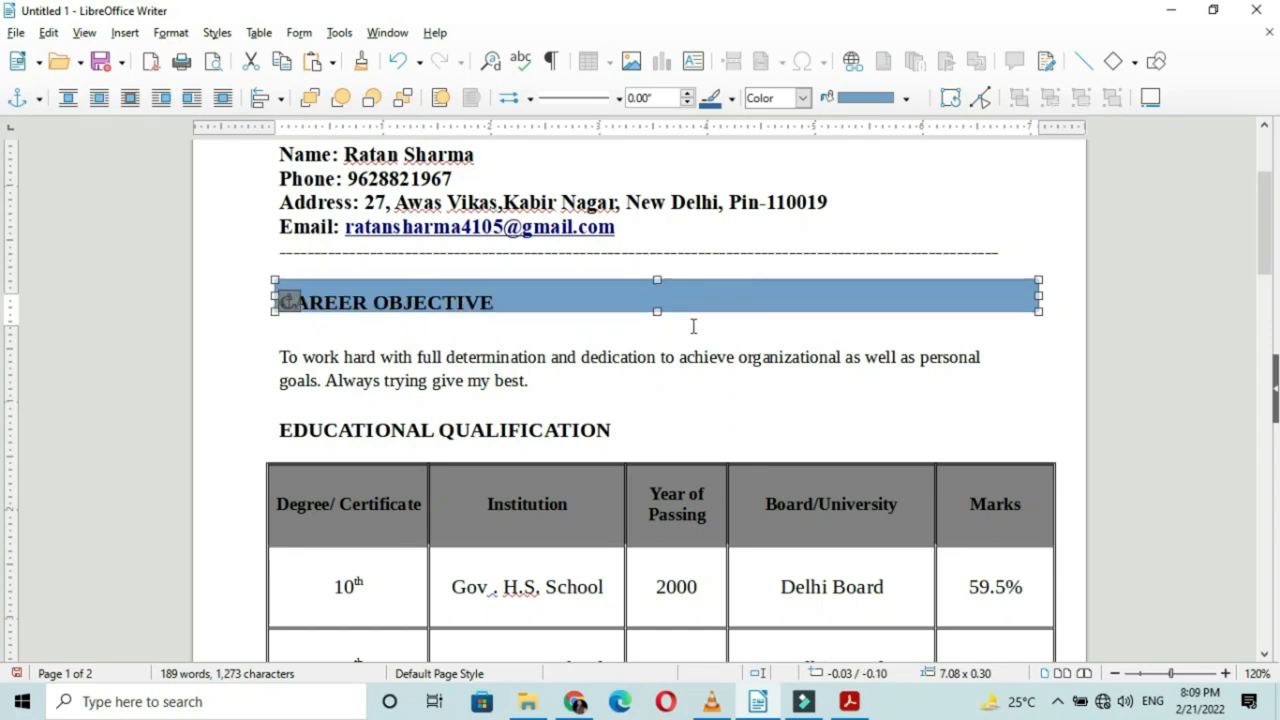
pyautogui.moveTo(658, 310); pyautogui.dragTo(654, 322)
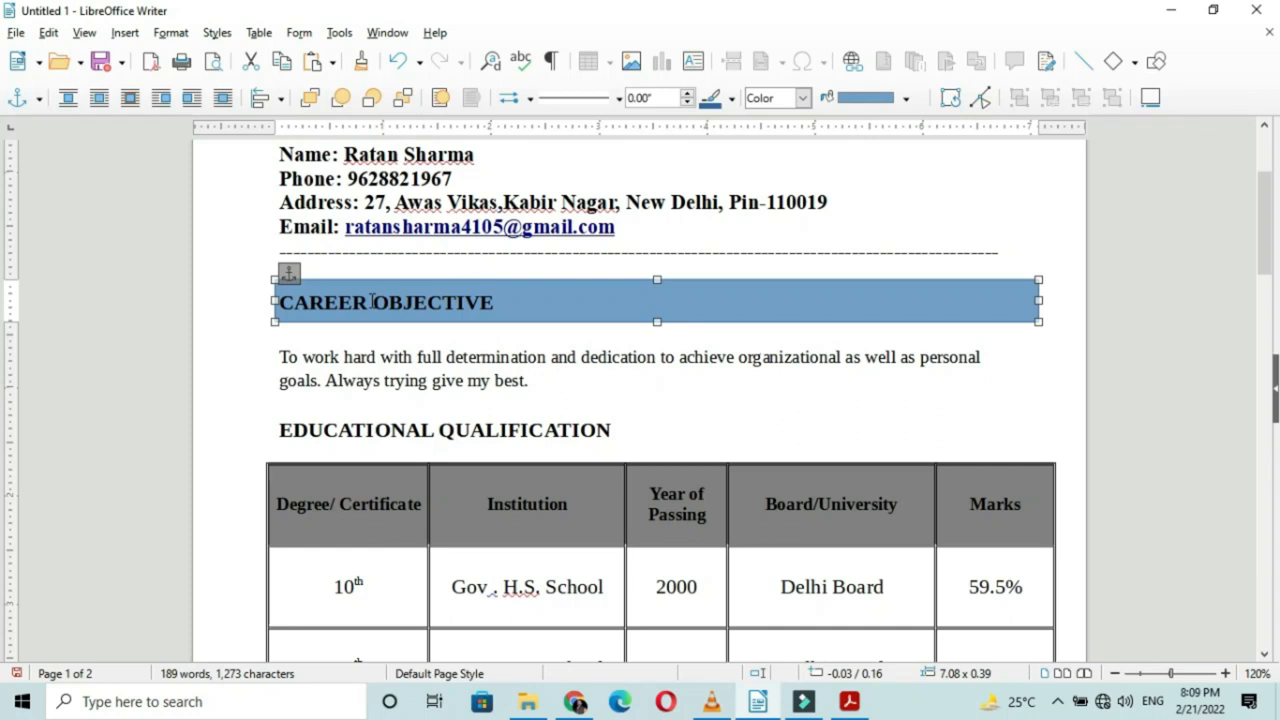
pyautogui.click(249, 357)
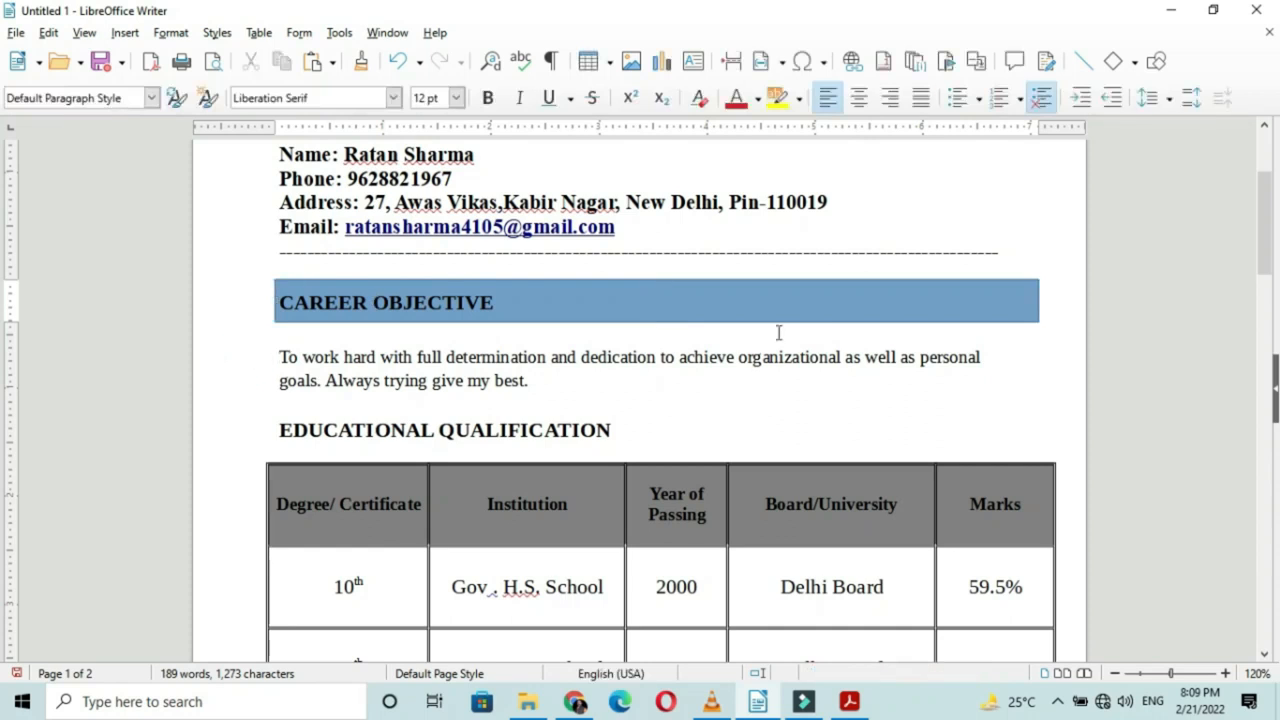
# Draw a second rectangle about 7.14 by 0.30 inches over the EDUCATIONAL QUALIFICATION heading.
pyautogui.click(220, 401)
pyautogui.click(126, 33)
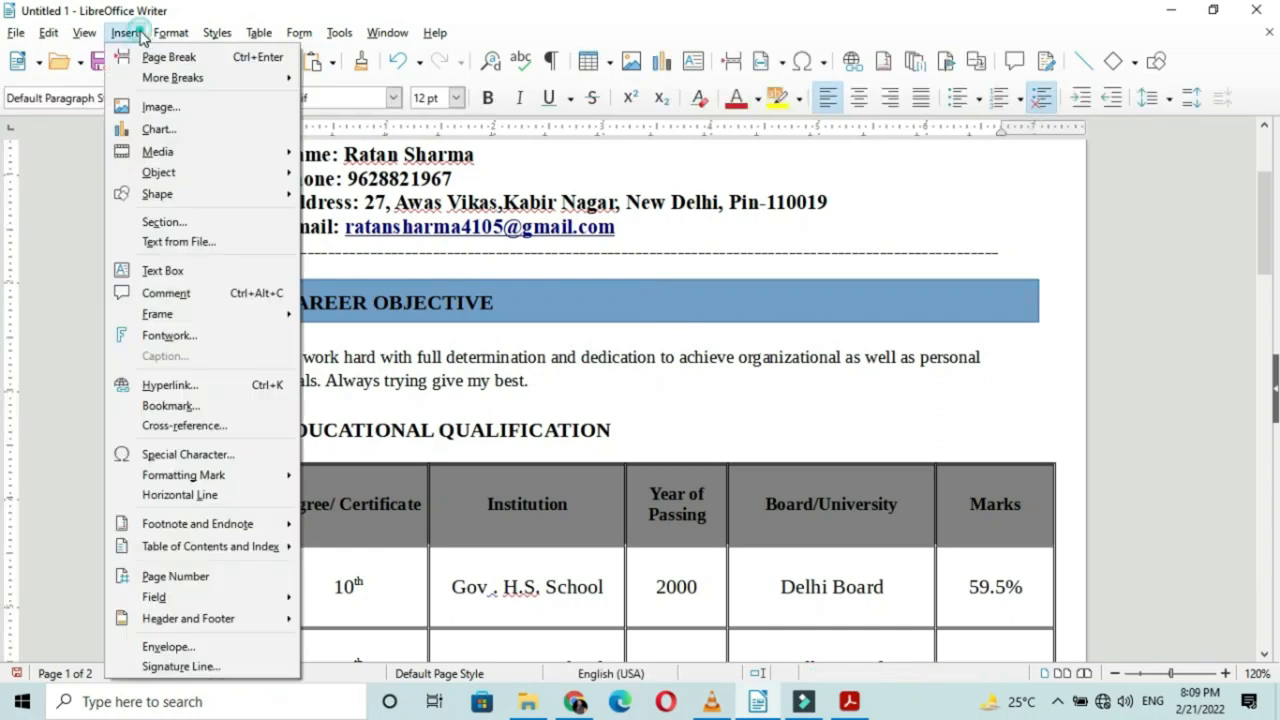
pyautogui.click(191, 193)
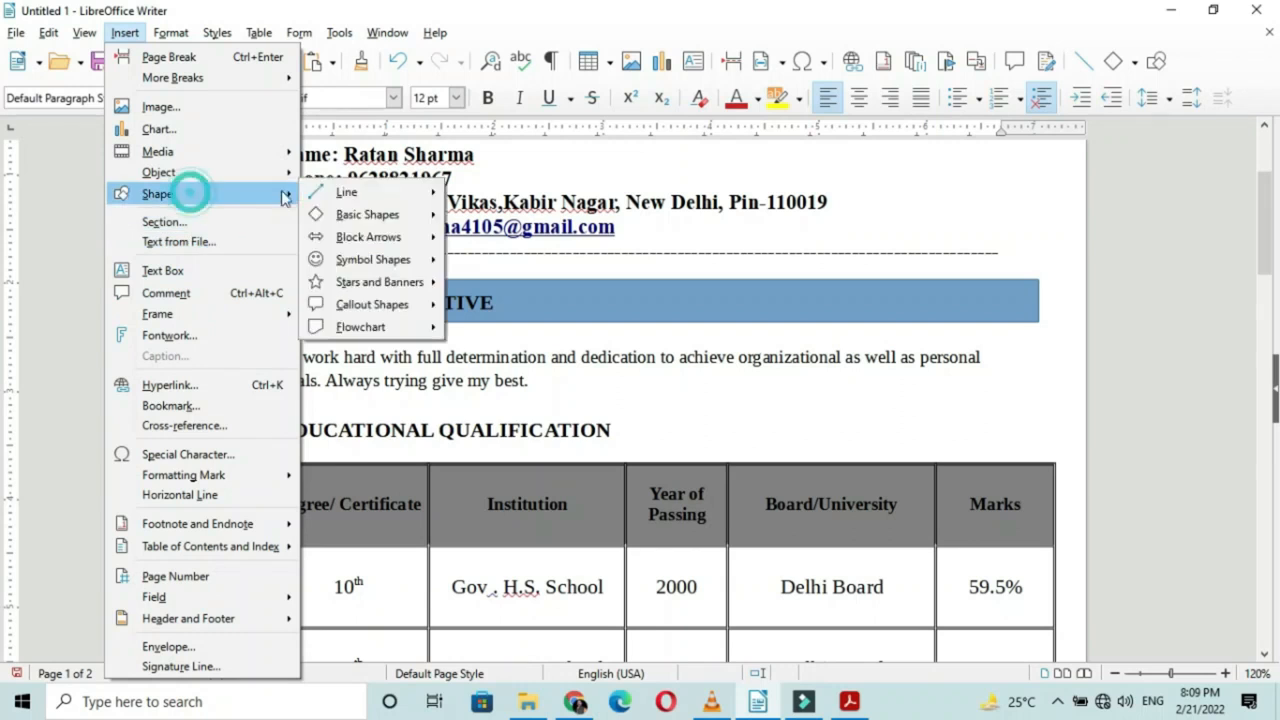
pyautogui.moveTo(355, 218)
pyautogui.click(495, 17)
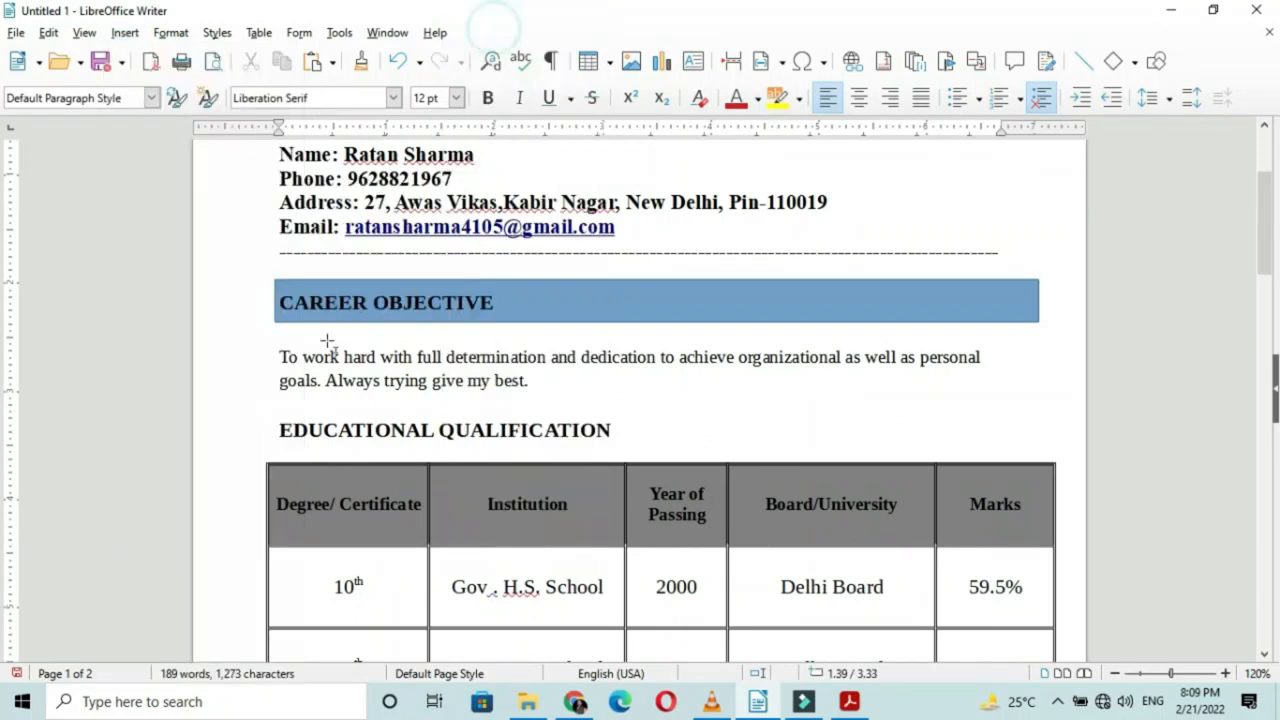
pyautogui.moveTo(270, 415)
pyautogui.mouseDown()
pyautogui.moveTo(389, 447)
pyautogui.moveTo(1043, 452)
pyautogui.mouseUp()
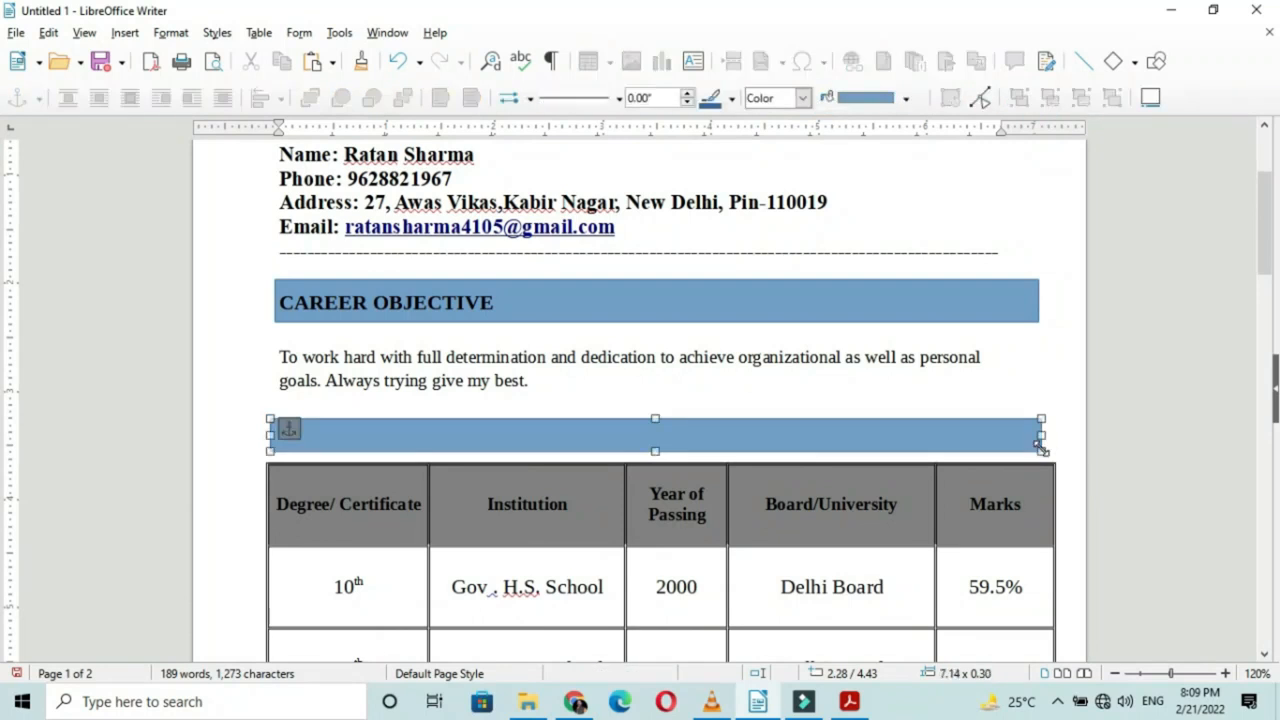
# Send the EDUCATIONAL QUALIFICATION rectangle to the background and raise its upper edge to a height of about 0.36 inches.
pyautogui.rightClick(892, 437)
pyautogui.moveTo(951, 360)
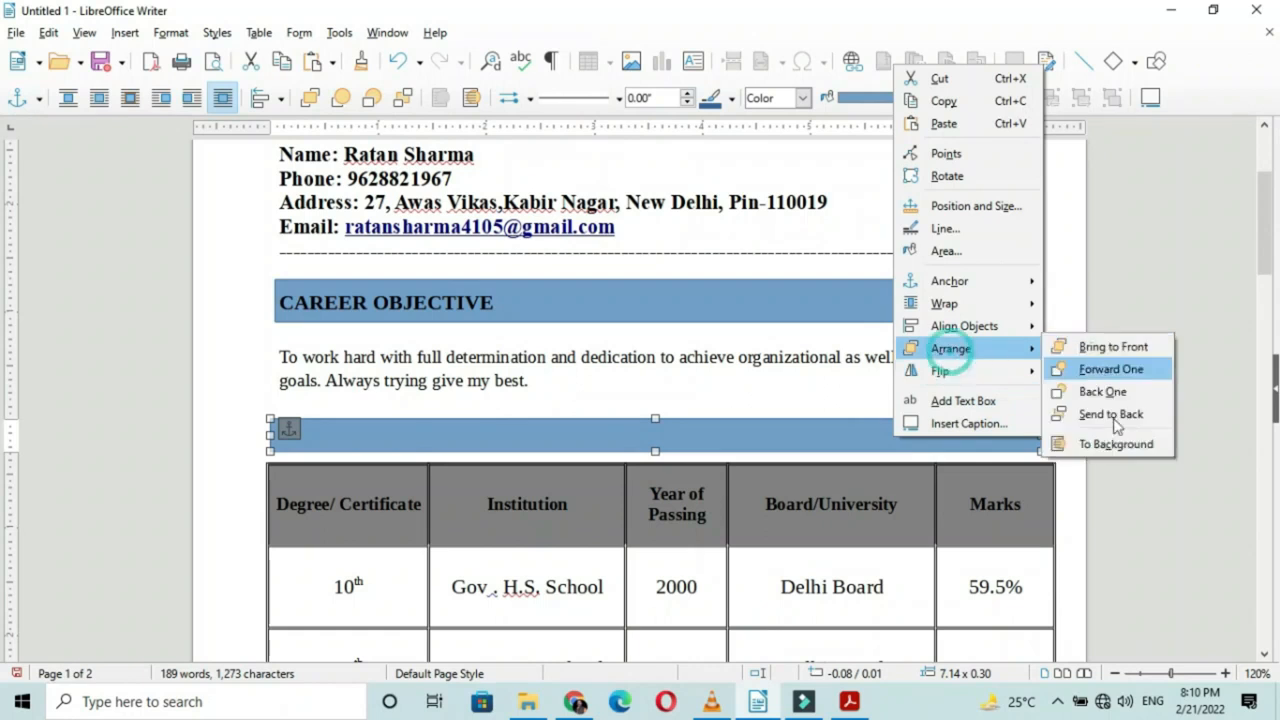
pyautogui.click(1123, 443)
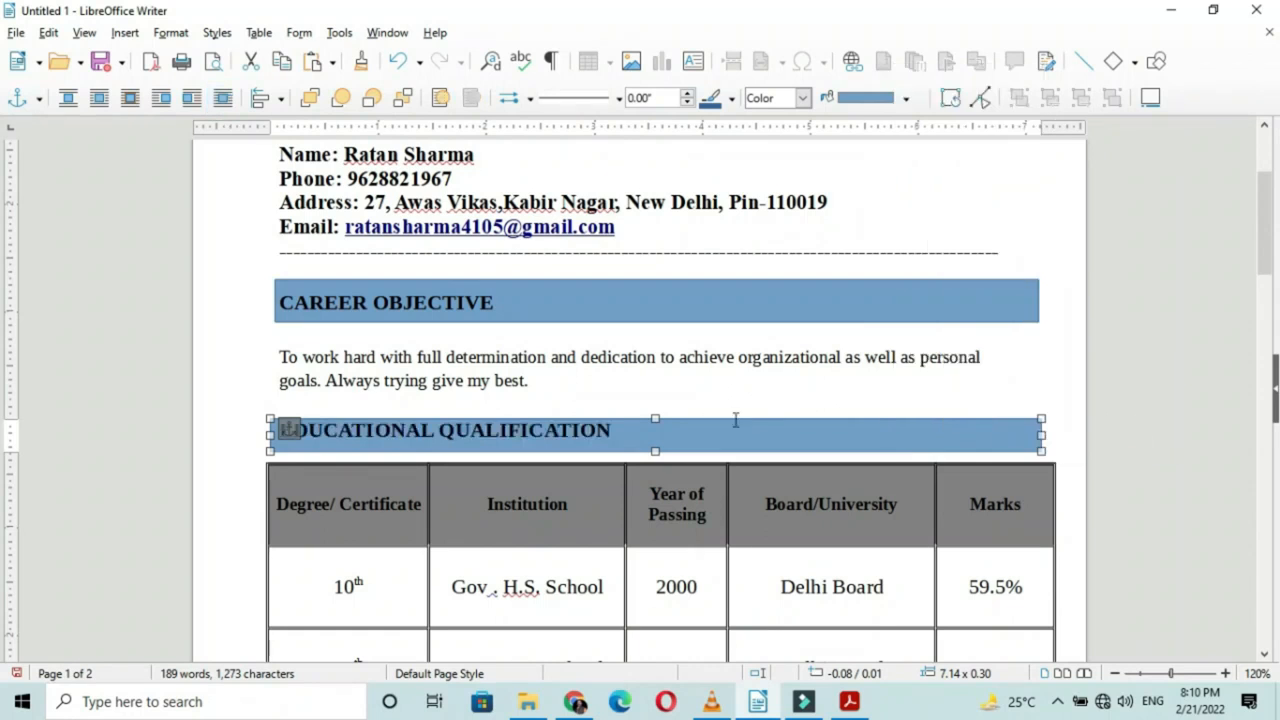
pyautogui.moveTo(655, 419); pyautogui.dragTo(655, 413)
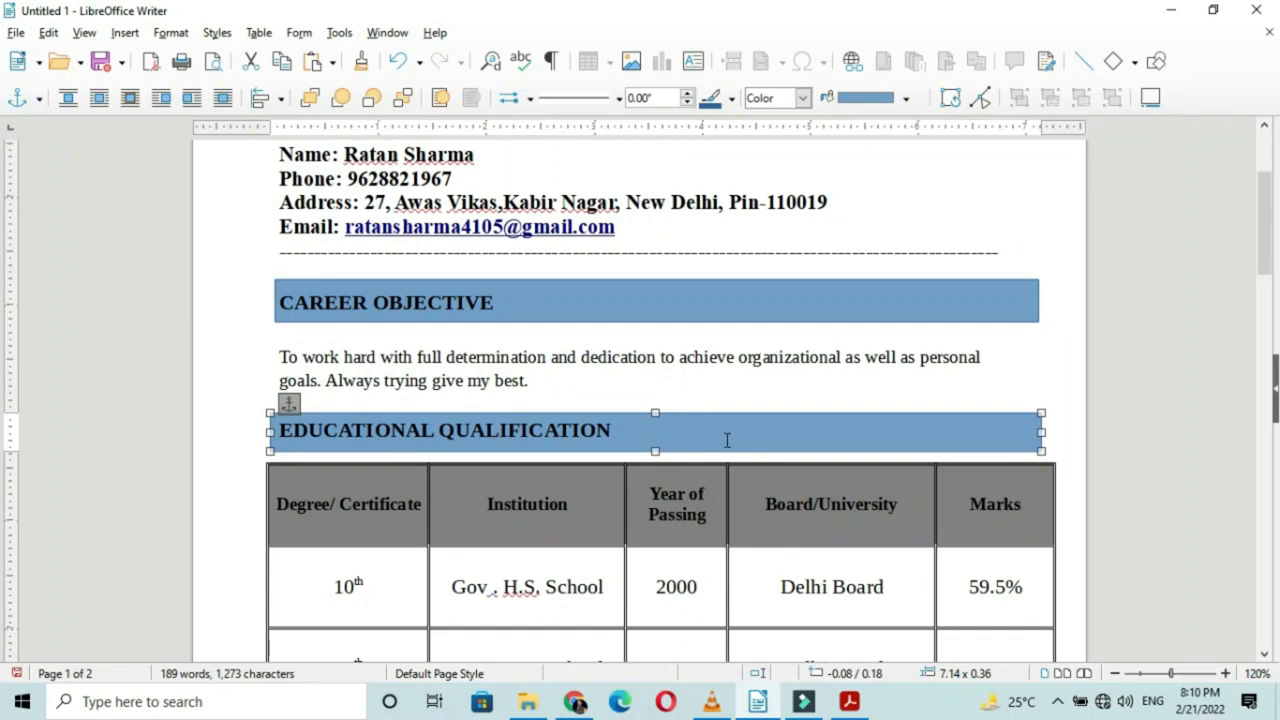
# Paste a copy of the EDUCATIONAL QUALIFICATION rectangle at the ACHIEVEMENT heading and move it up behind the heading text.
pyautogui.scroll(-7, 728, 443)
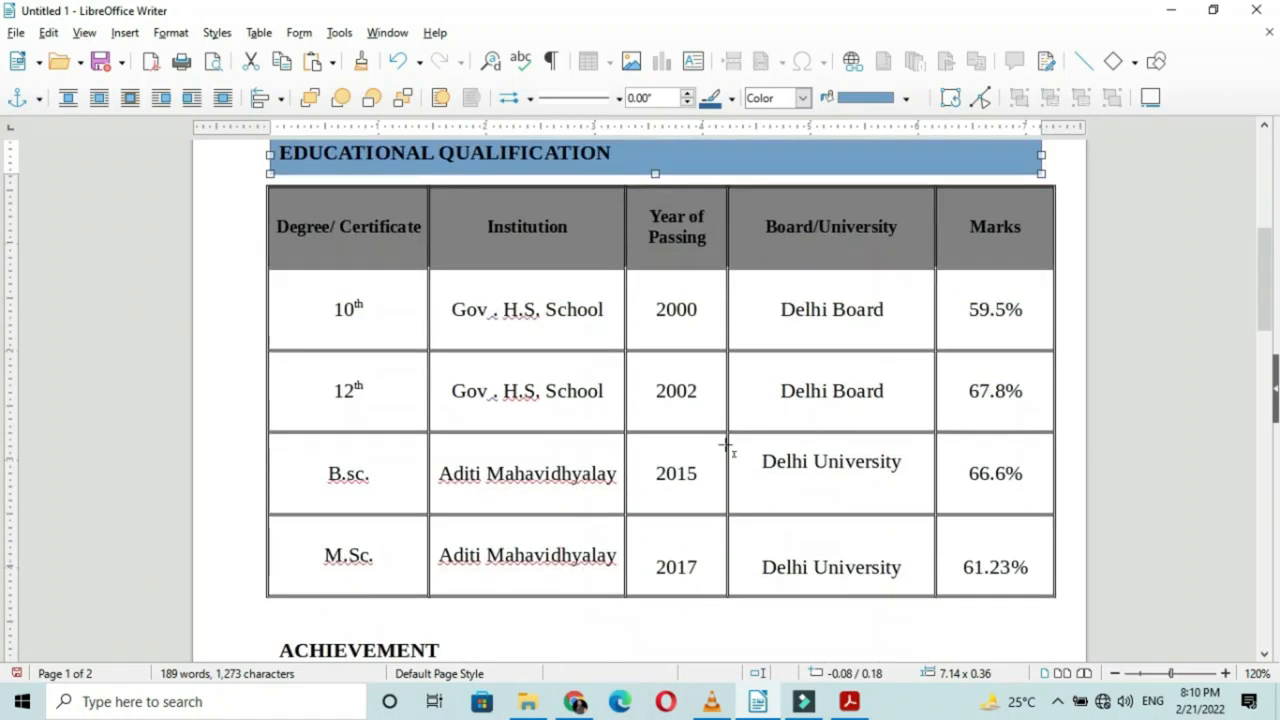
pyautogui.click(349, 531)
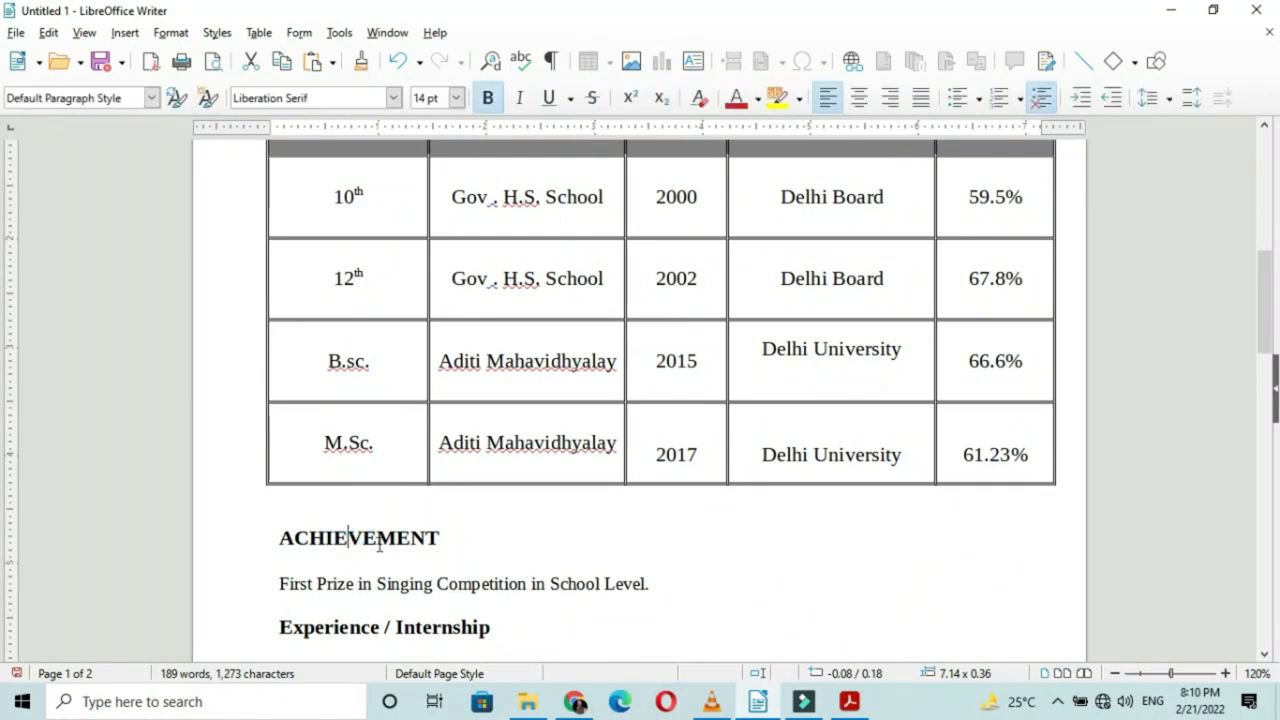
pyautogui.click(385, 550)
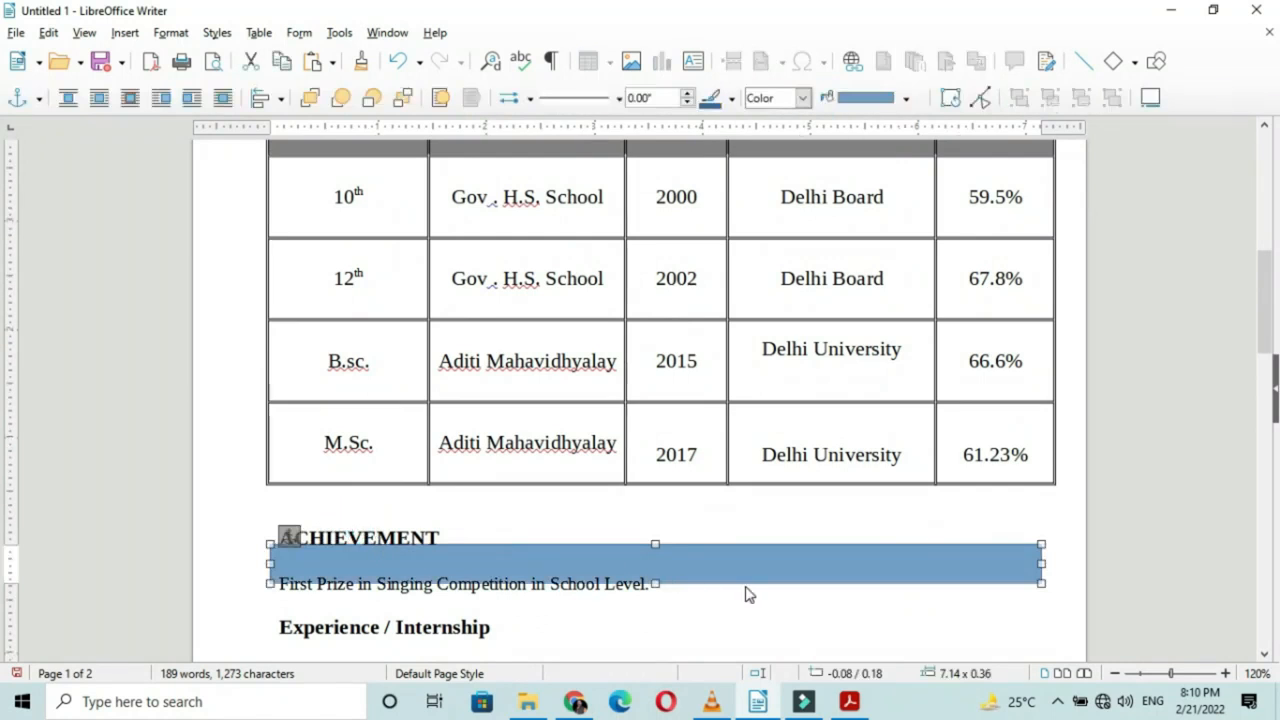
pyautogui.press('Up')
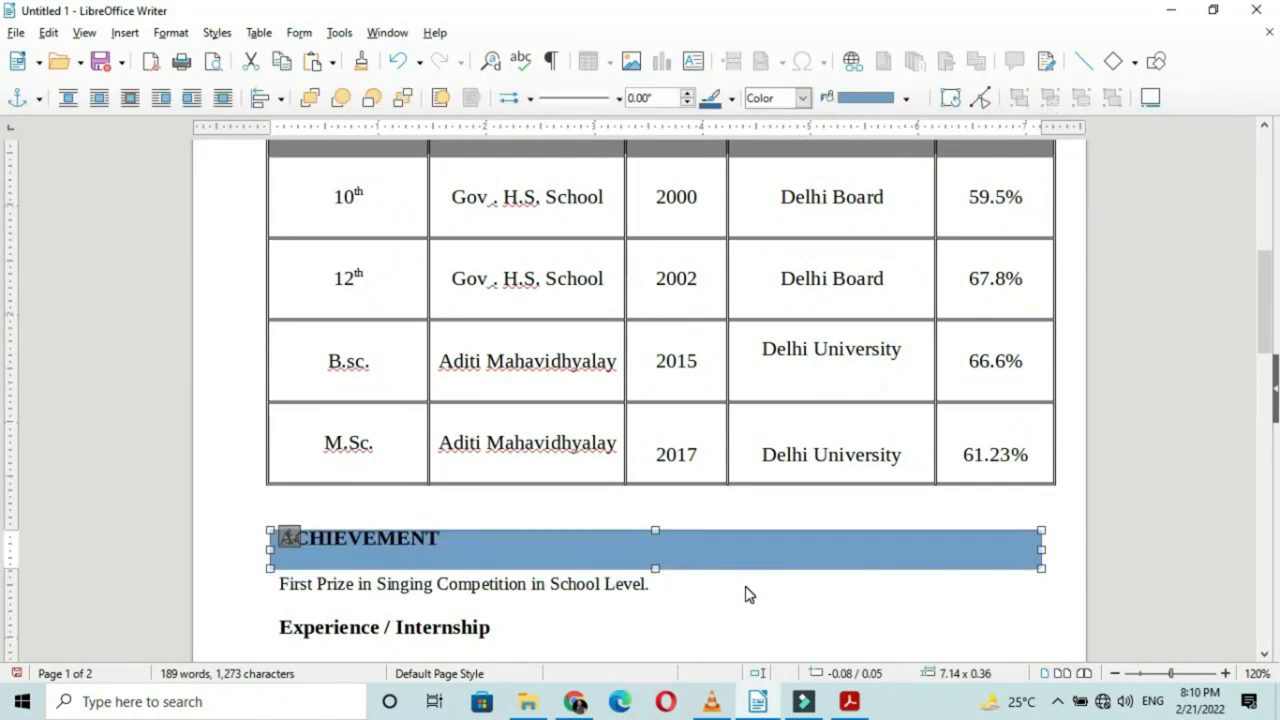
pyautogui.press('Up')
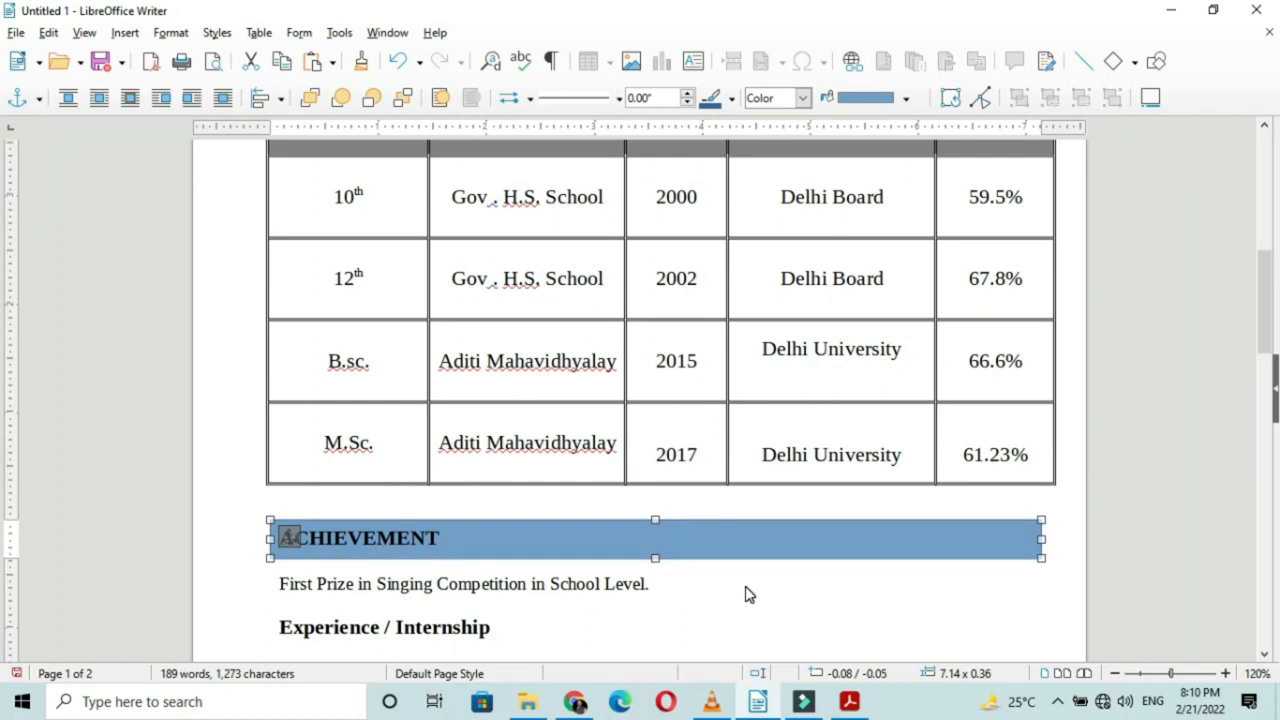
# Duplicate the ACHIEVEMENT rectangle and move the copy down behind the Experience / Internship heading.
pyautogui.hotkey('ctrl', 'c')
pyautogui.hotkey('ctrl', 'v')
pyautogui.press('Down')
pyautogui.press('Down')
pyautogui.press('Down')
pyautogui.press('Down')
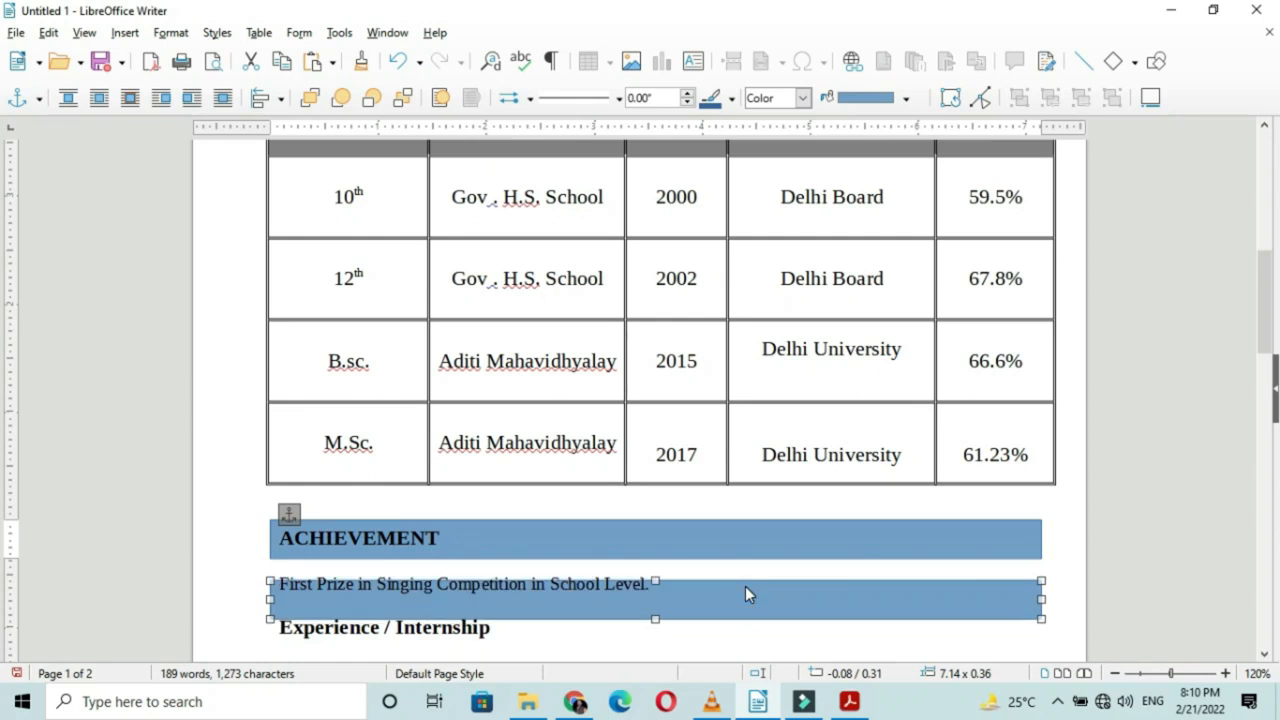
pyautogui.press('Down')
pyautogui.press('Down')
pyautogui.press('Down')
pyautogui.press('Down')
pyautogui.press('Down')
pyautogui.press('Down')
pyautogui.press('Down')
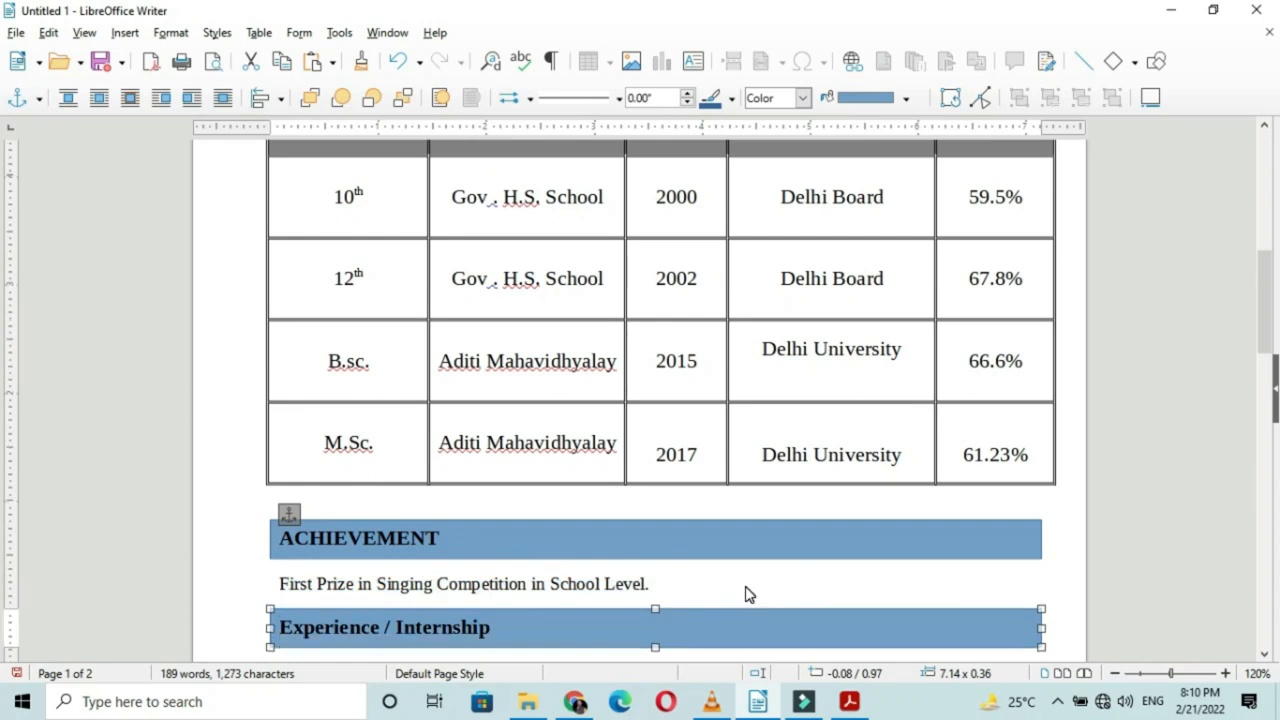
# Paste another copy of the rectangle on the second page and move it up behind the PERSONAL DETAILS heading.
pyautogui.scroll(-5, 772, 556)
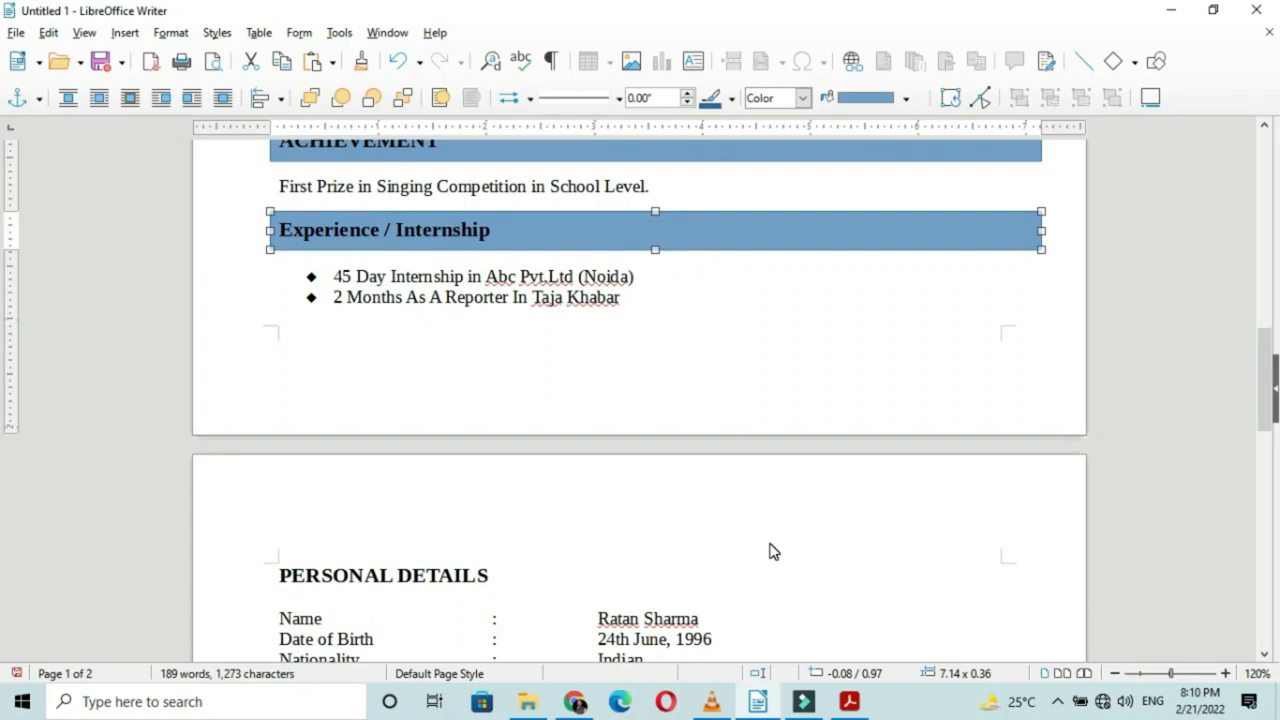
pyautogui.click(390, 582)
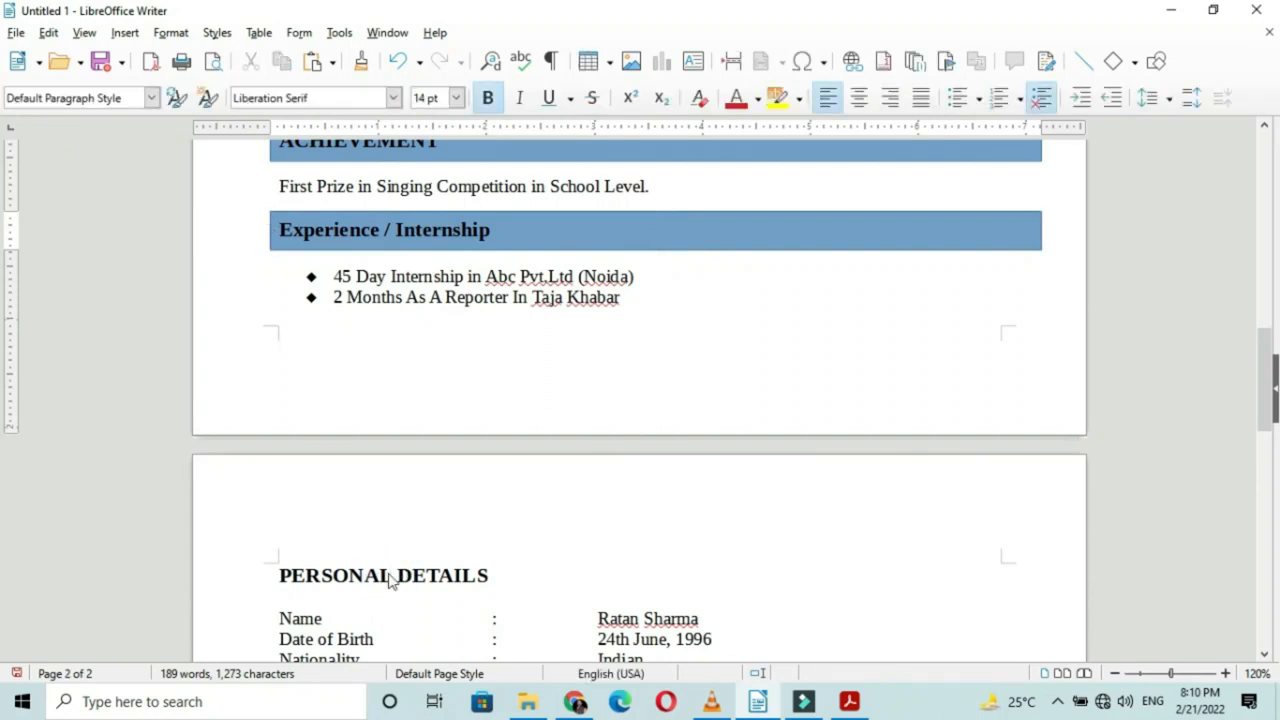
pyautogui.hotkey('ctrl', 'v')
pyautogui.press('Up')
pyautogui.press('Up')
pyautogui.press('Up')
pyautogui.press('Up')
pyautogui.press('Up')
pyautogui.press('Up')
pyautogui.press('Up')
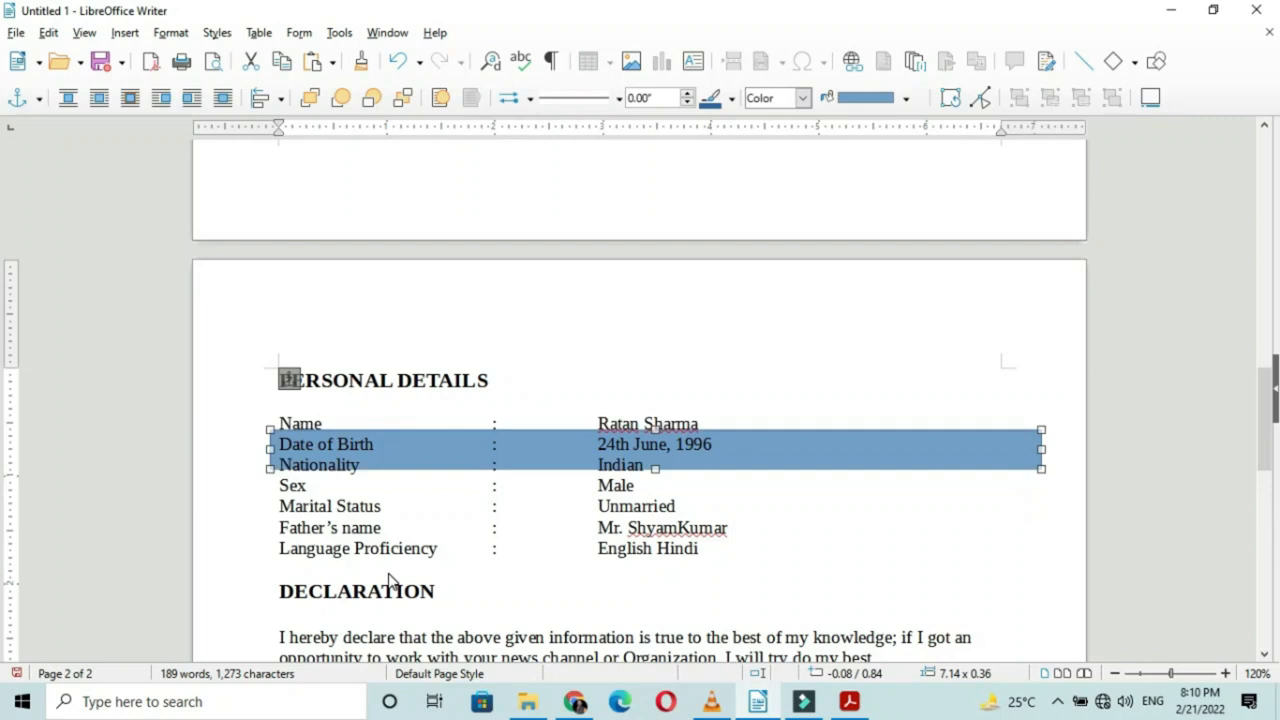
pyautogui.press('alt')
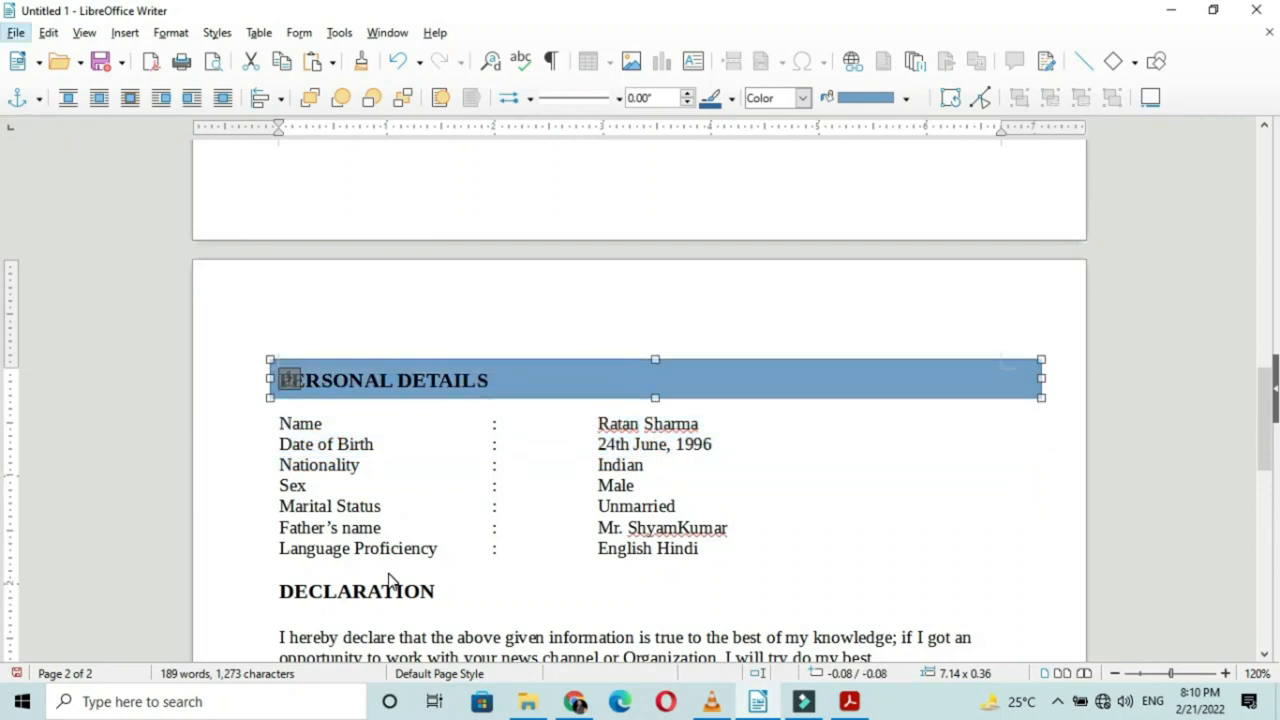
# Paste another copy of the blue rectangle on the second page and move it down behind the DECLARATION heading.
pyautogui.press('v')
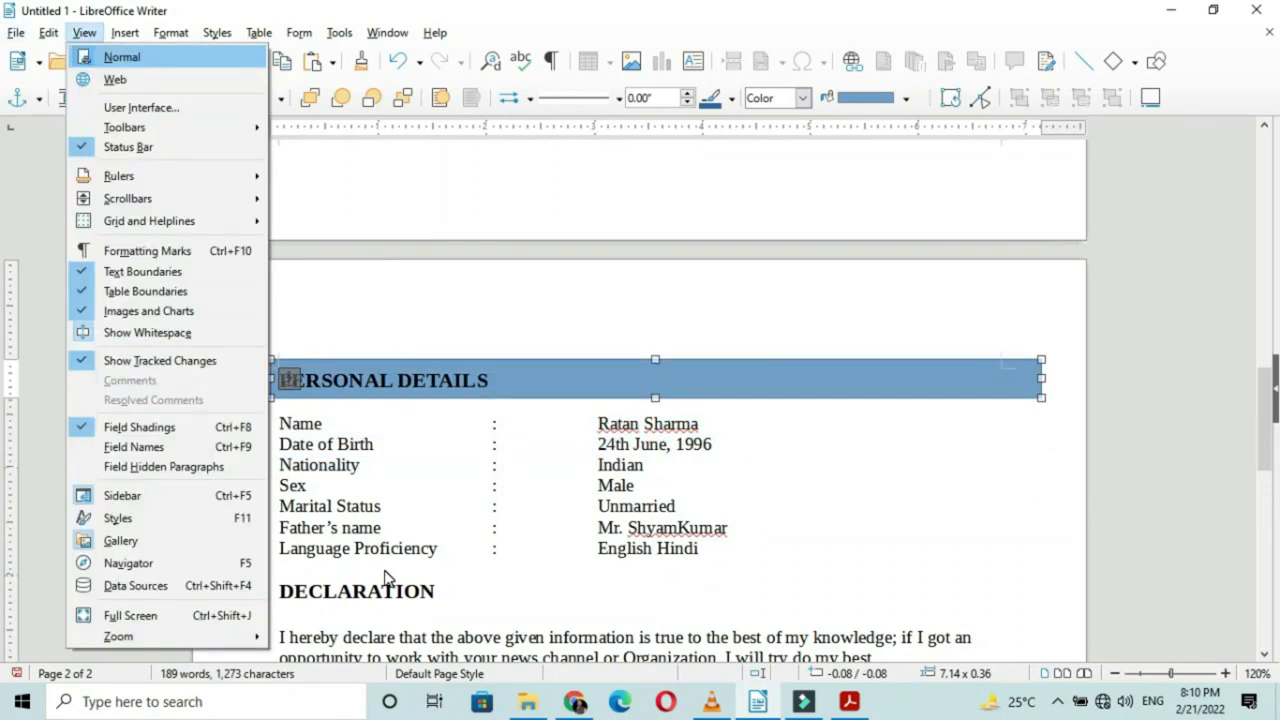
pyautogui.click(519, 500)
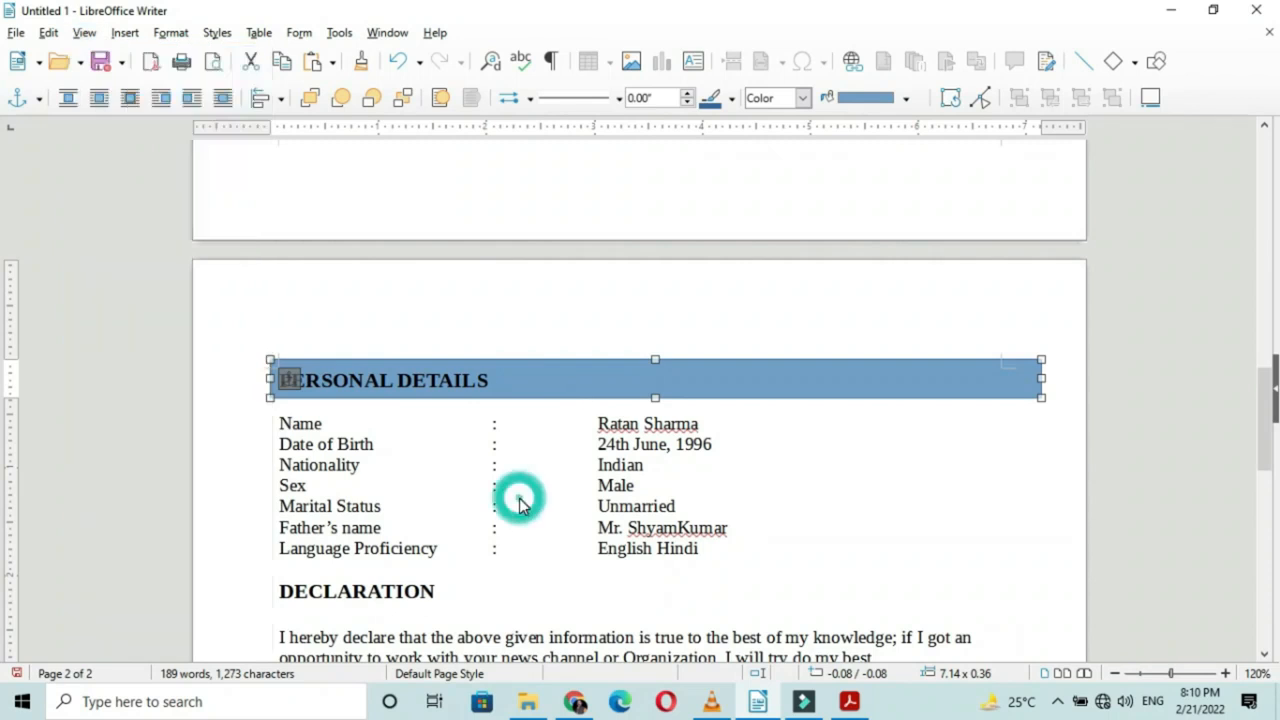
pyautogui.hotkey('ctrl', 'v')
pyautogui.press('Down')
pyautogui.press('Down')
pyautogui.press('Down')
pyautogui.press('Down')
pyautogui.press('Down')
pyautogui.press('Down')
pyautogui.press('Down')
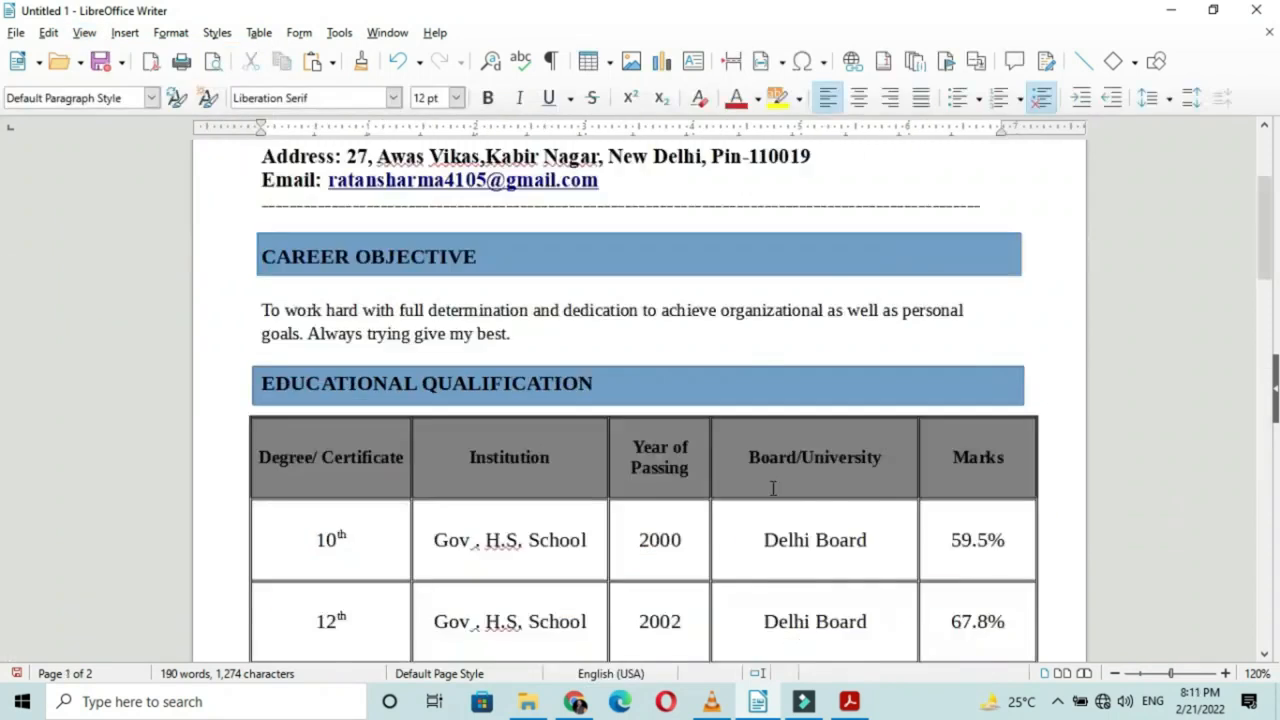
# Give the default page style a black double-line border on all four sides.
pyautogui.scroll(3, 772, 489)
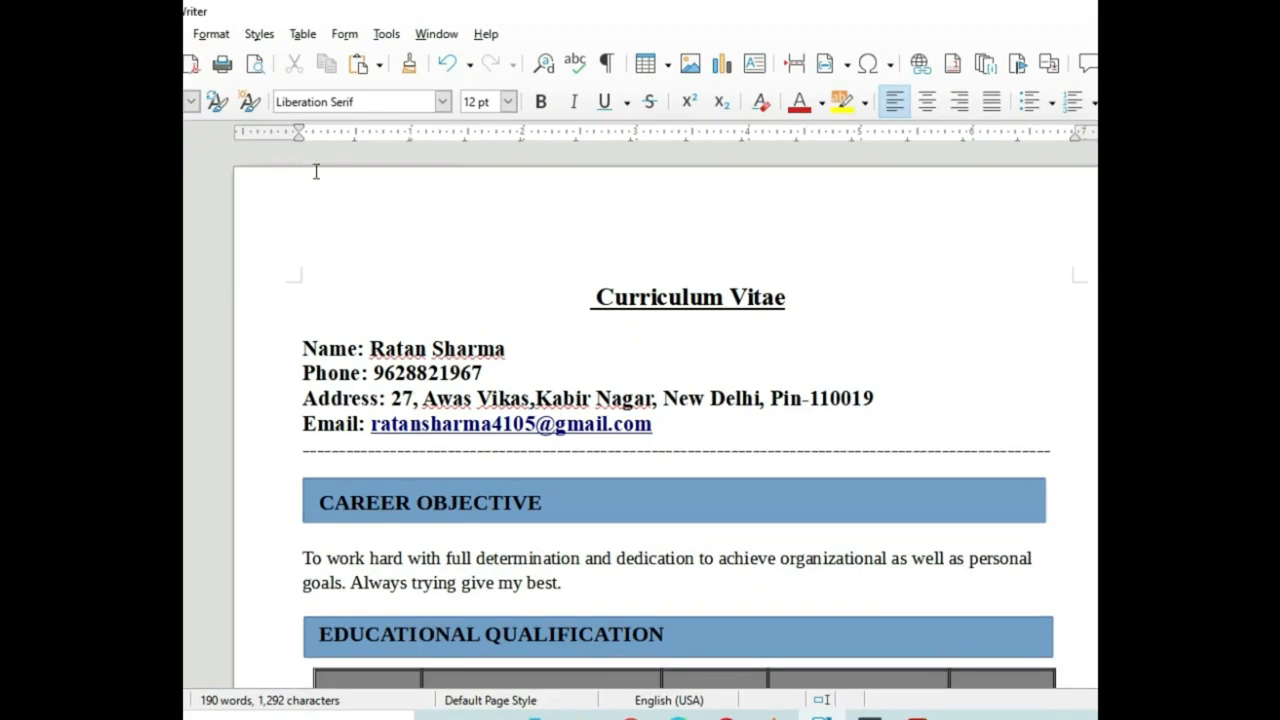
pyautogui.click(218, 38)
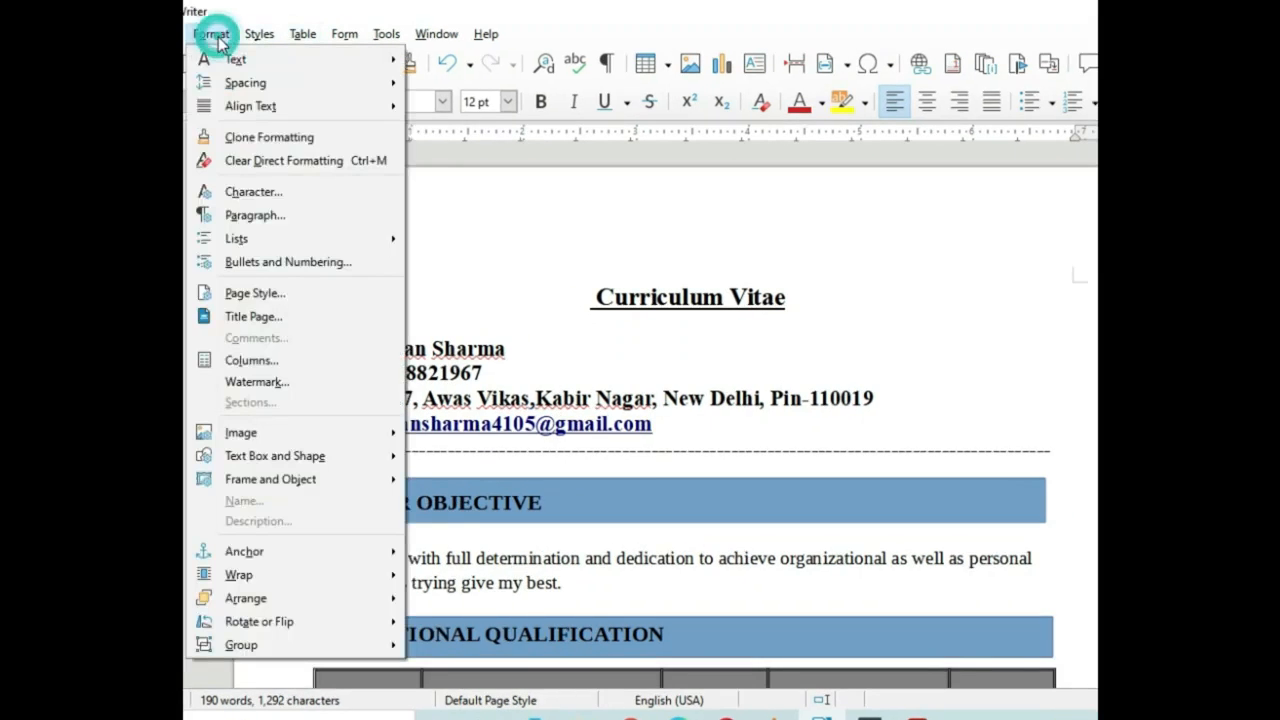
pyautogui.click(275, 293)
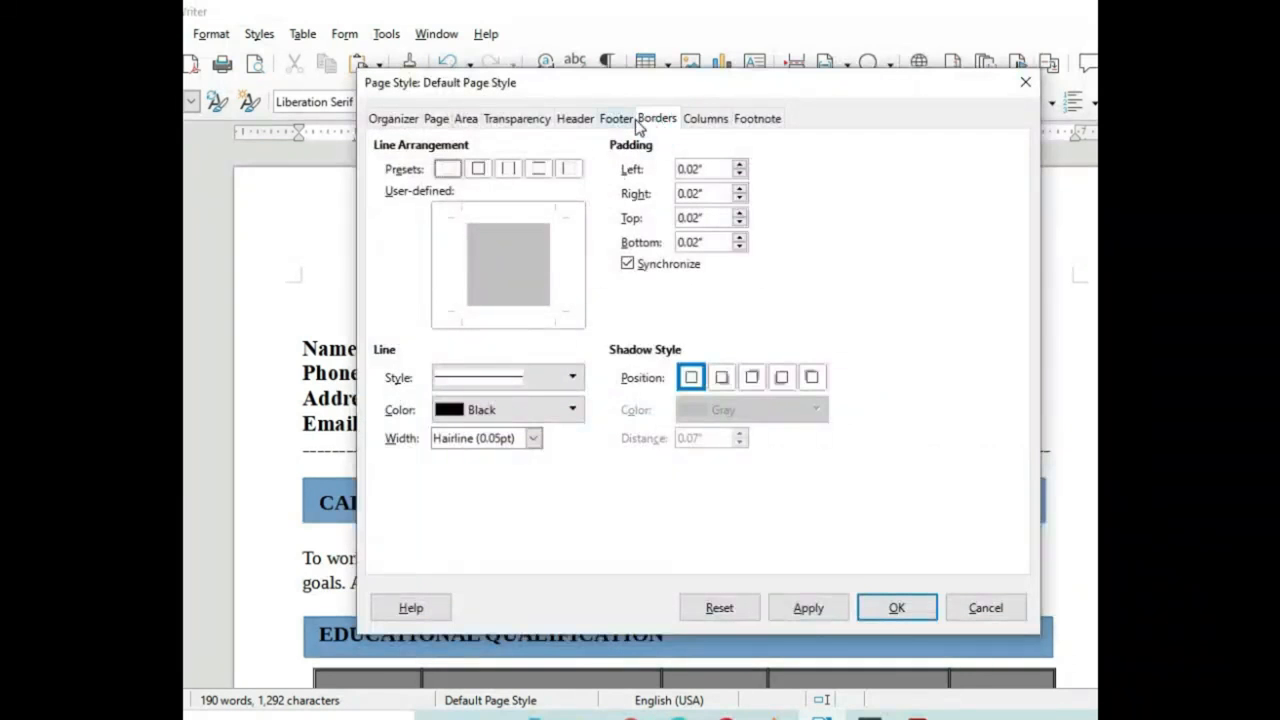
pyautogui.click(479, 170)
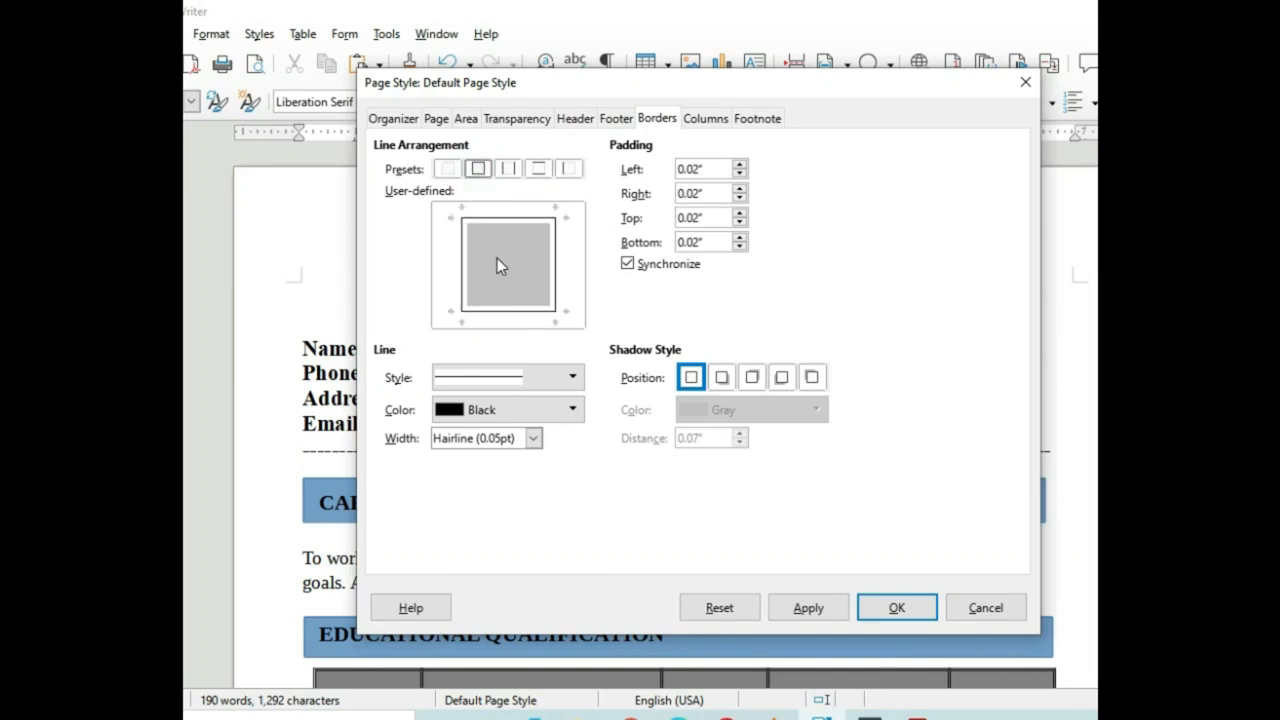
pyautogui.click(543, 377)
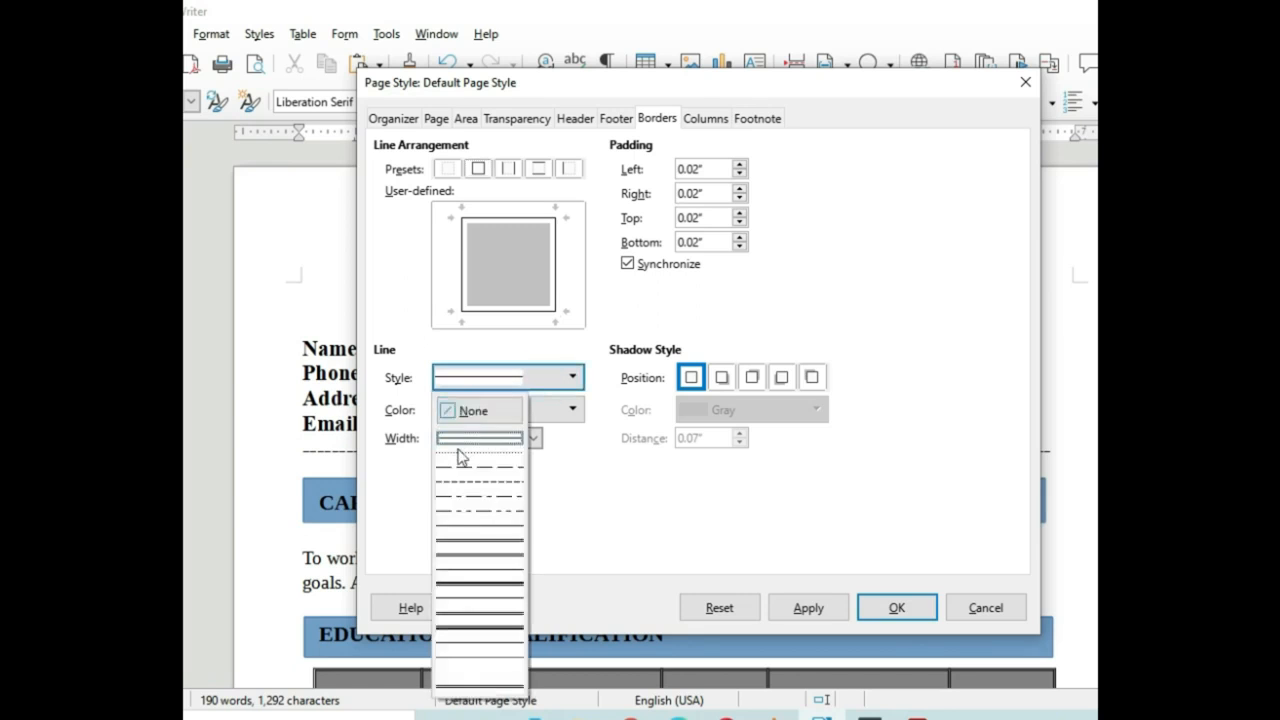
pyautogui.click(475, 532)
pyautogui.click(551, 412)
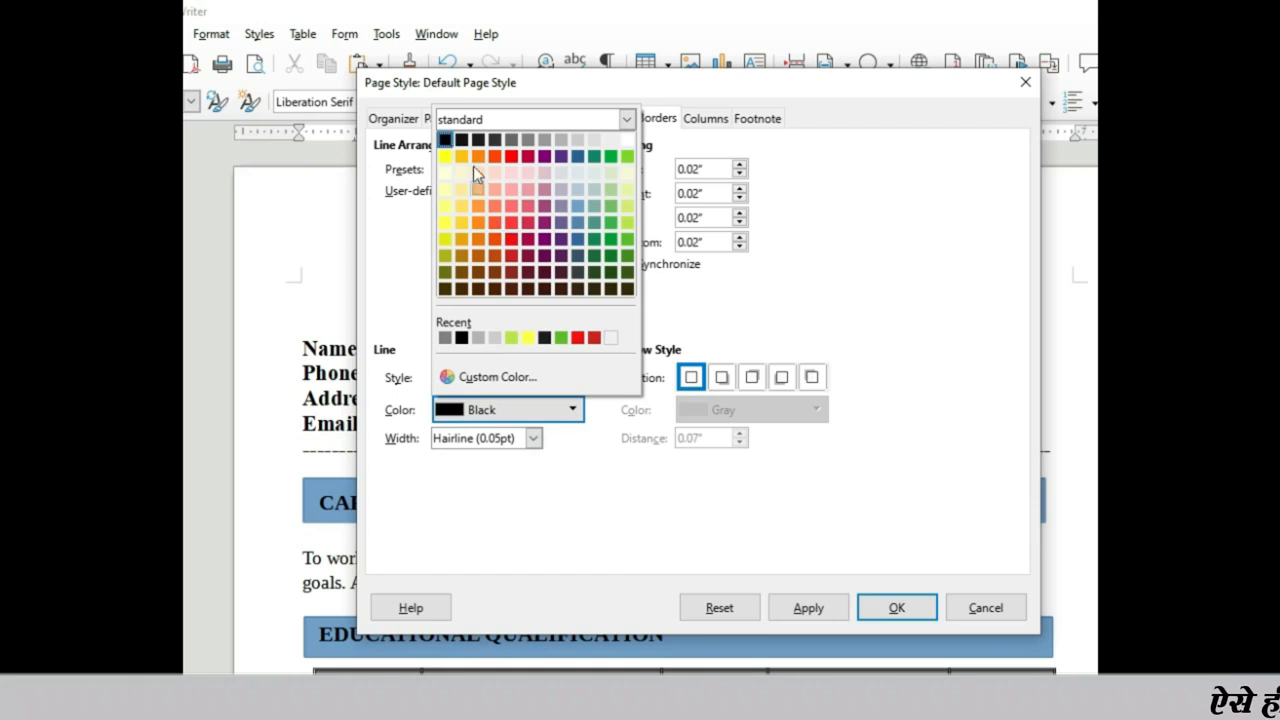
pyautogui.click(445, 140)
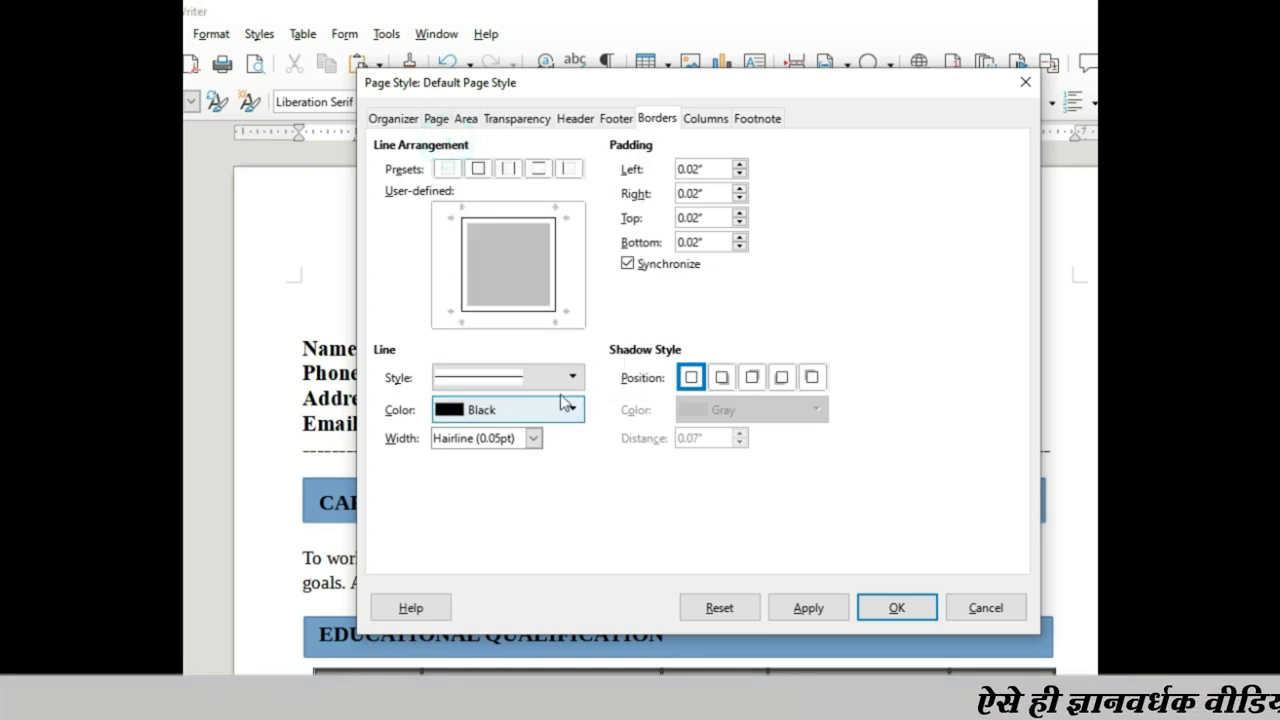
# Set the page border width to Thick (2.25pt), change its style to a single solid line and apply it to the document.
pyautogui.click(524, 443)
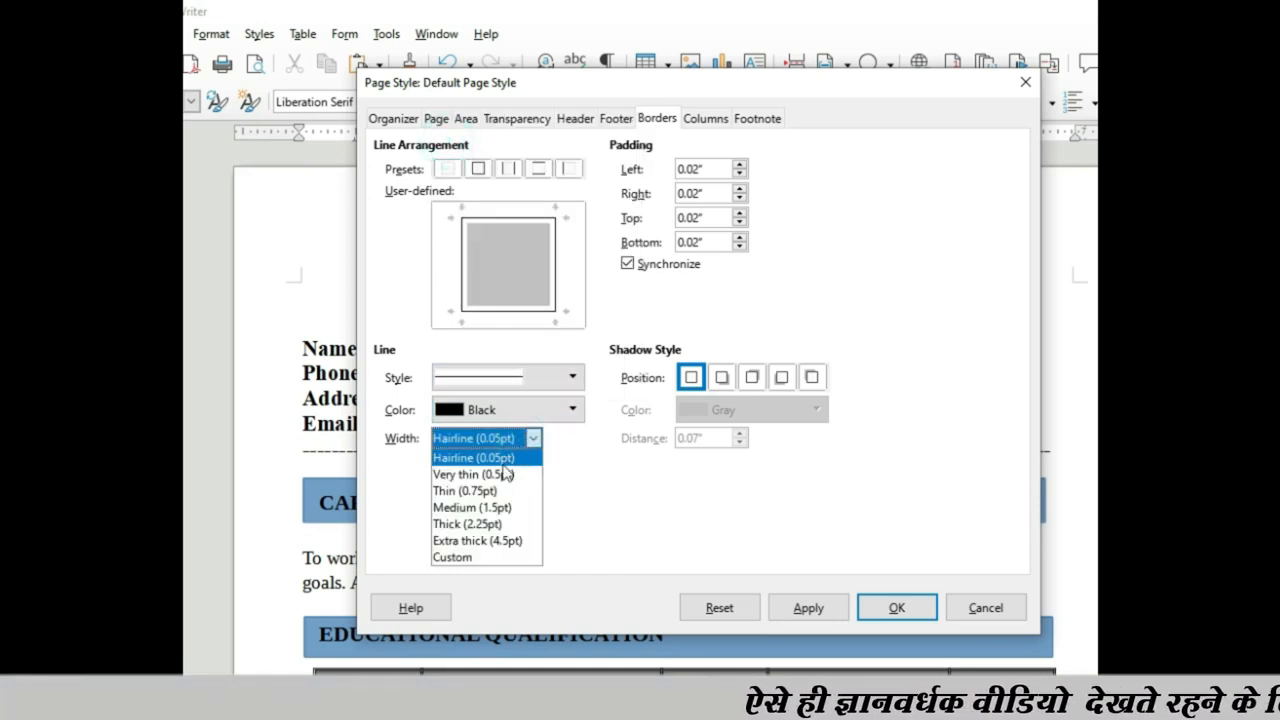
pyautogui.click(478, 525)
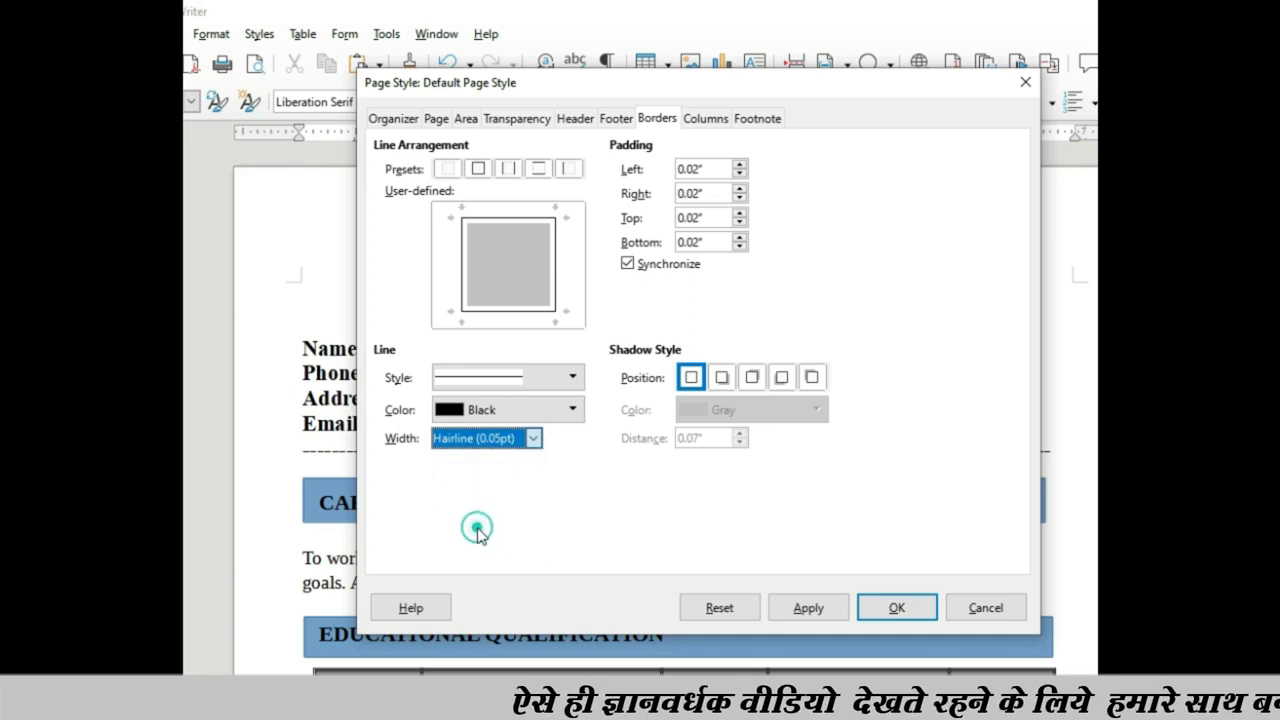
pyautogui.click(571, 376)
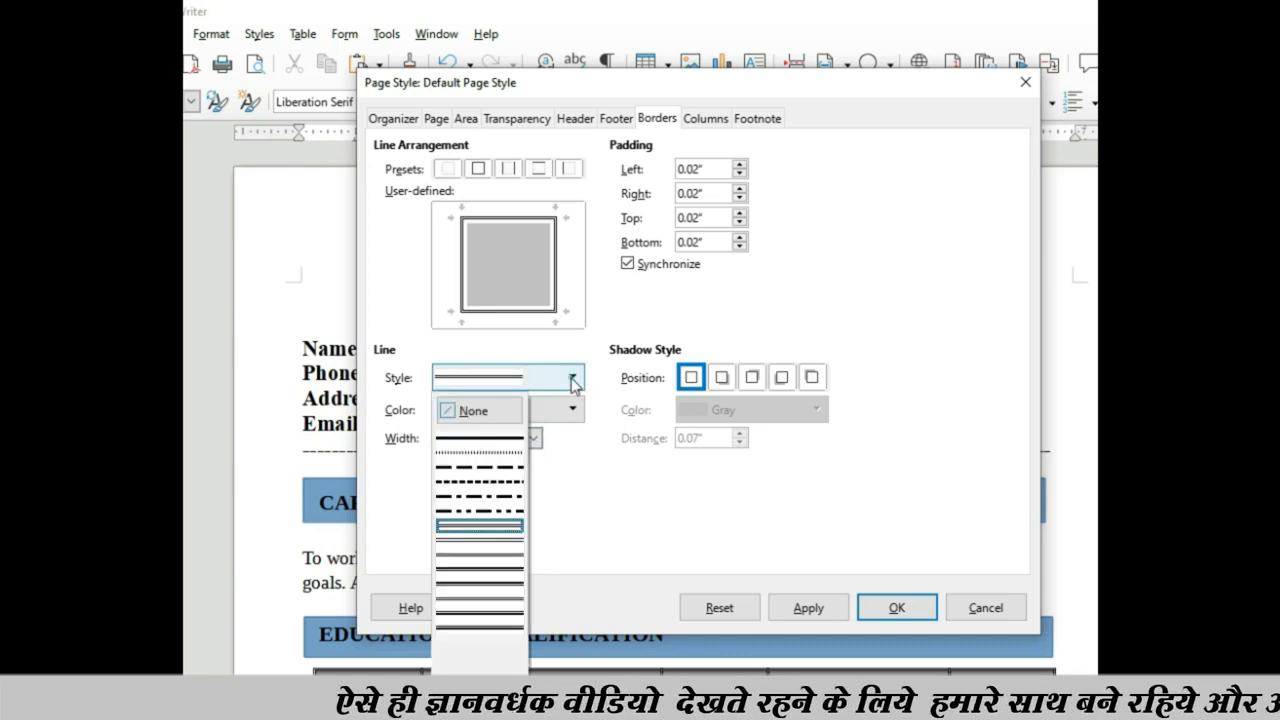
pyautogui.click(480, 447)
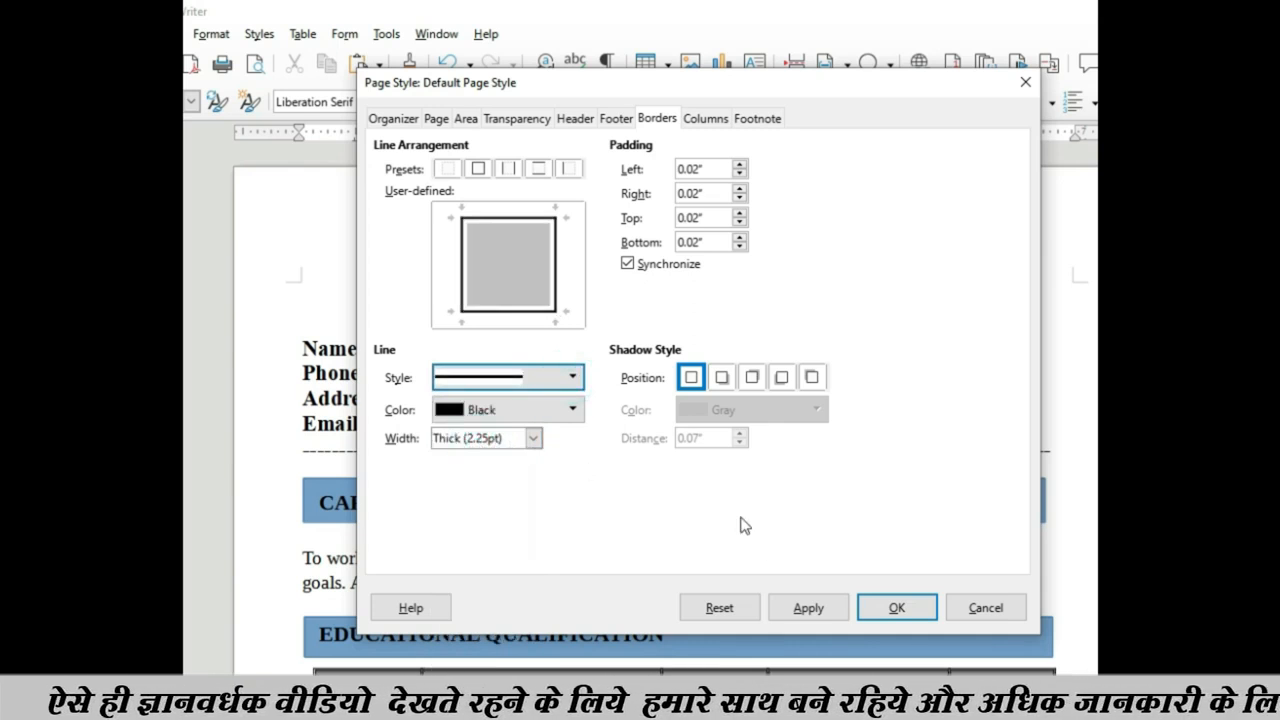
pyautogui.click(812, 609)
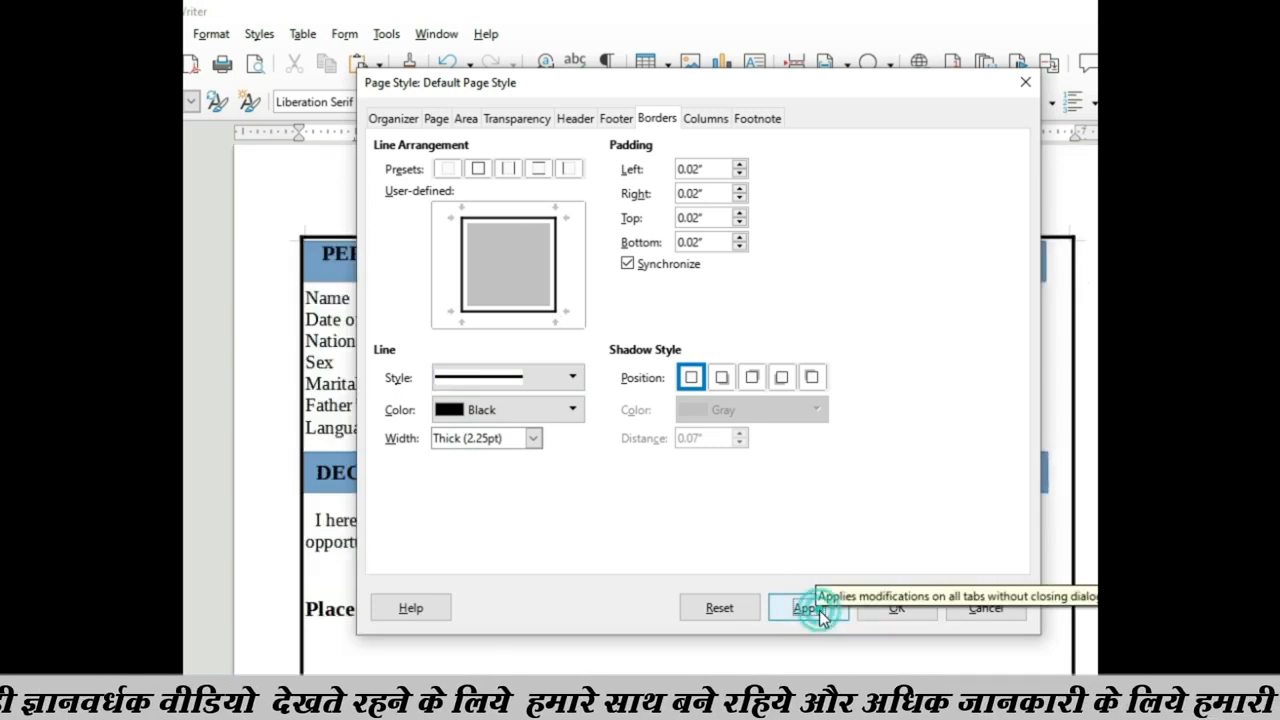
pyautogui.click(895, 609)
# Export the bordered curriculum vitae as a PDF with the page range set to All.
pyautogui.scroll(-3, 859, 557)
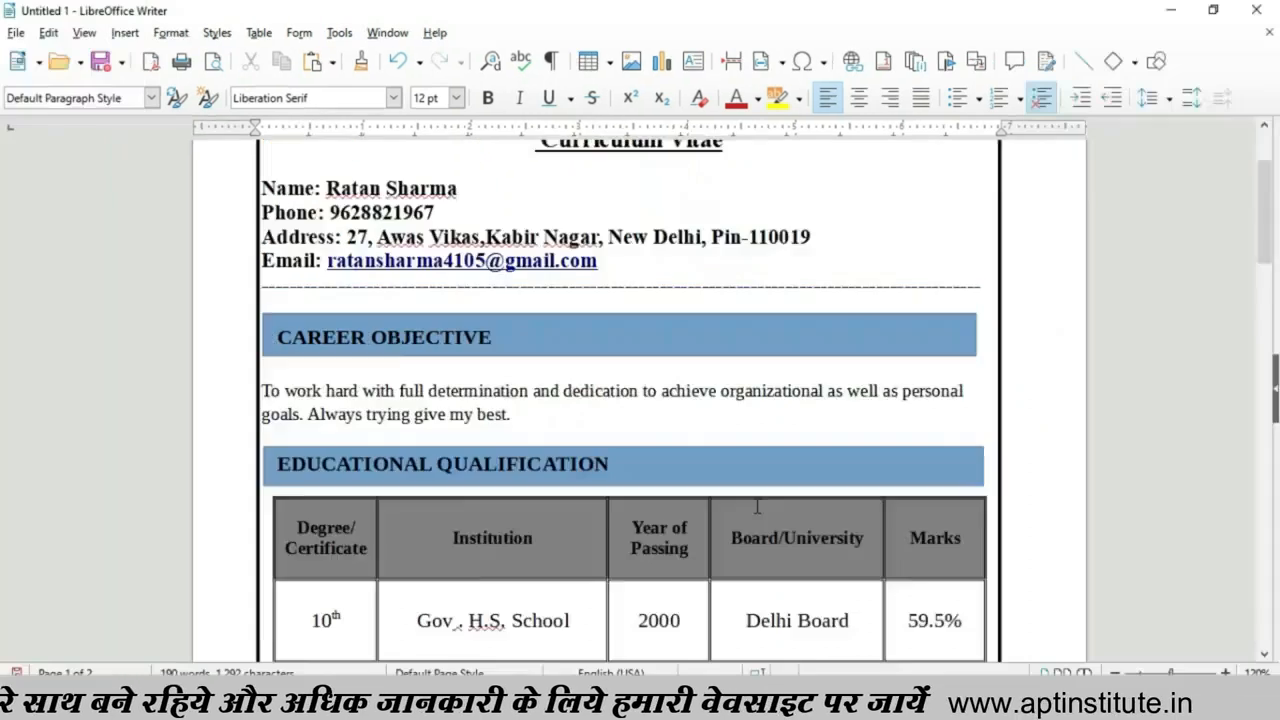
pyautogui.scroll(3, 757, 507)
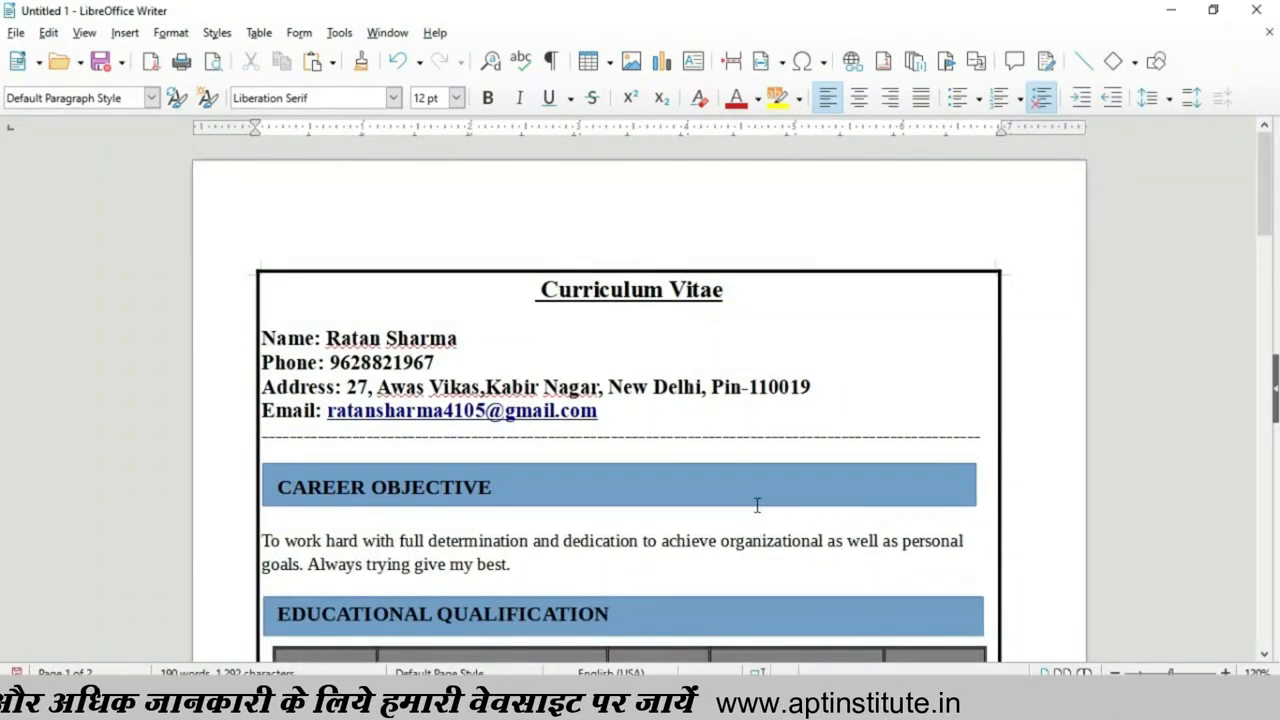
pyautogui.scroll(-14, 472, 474)
pyautogui.scroll(10, 472, 474)
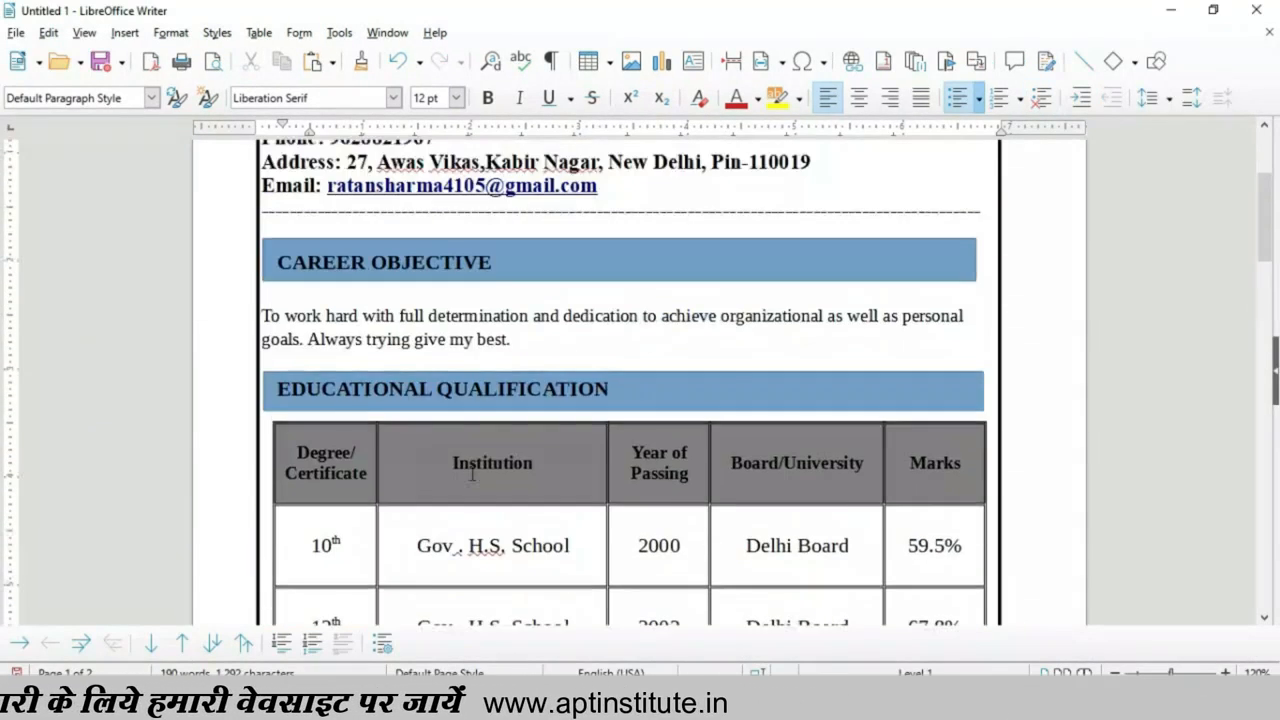
pyautogui.scroll(4, 473, 474)
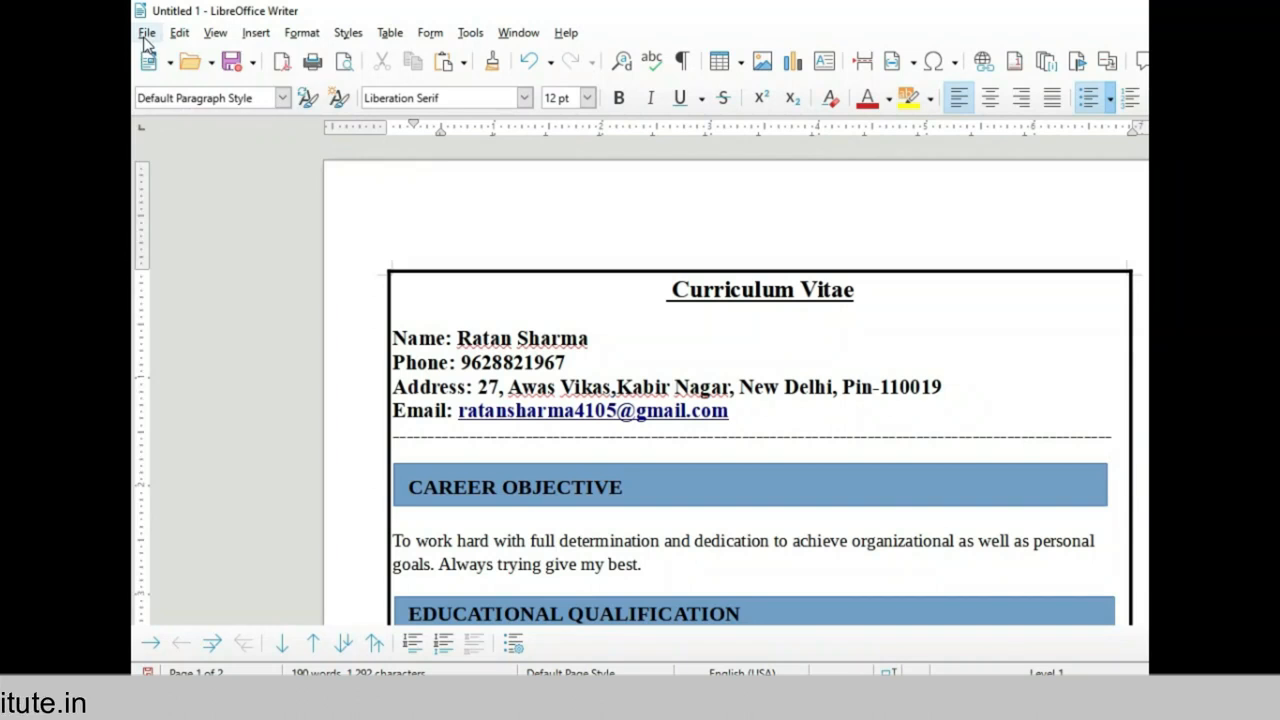
pyautogui.click(16, 32)
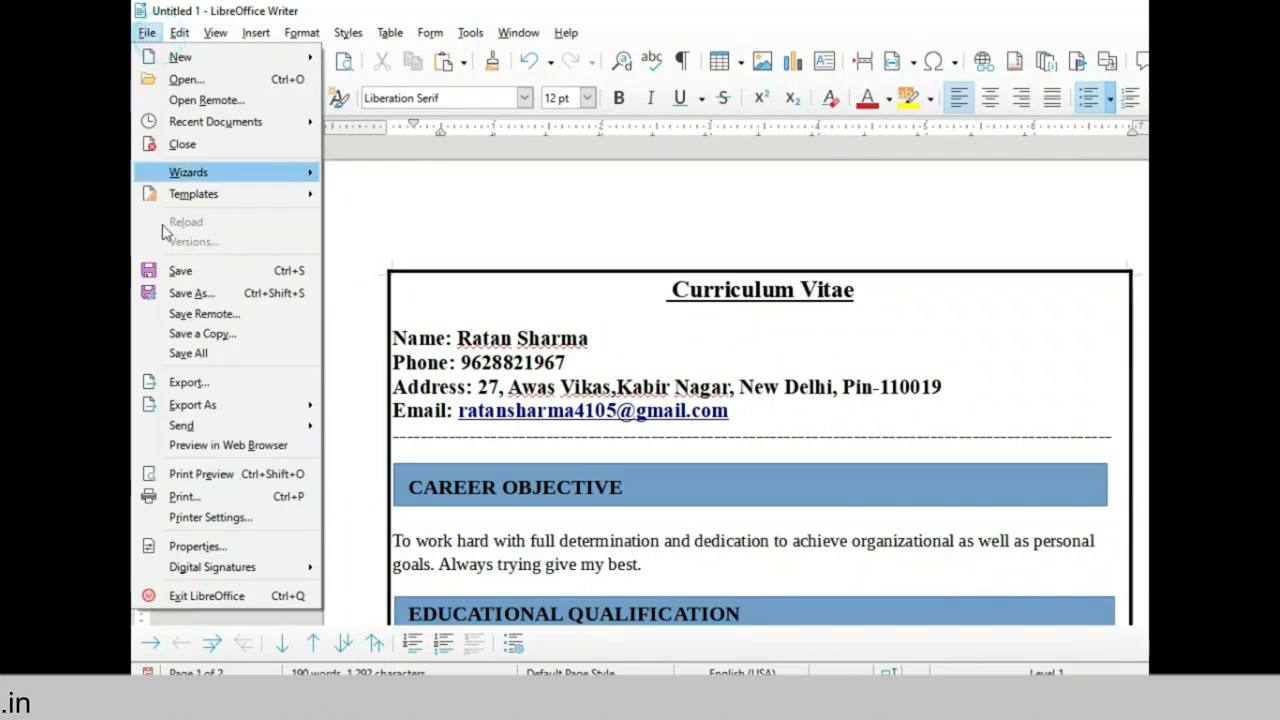
pyautogui.moveTo(190, 406)
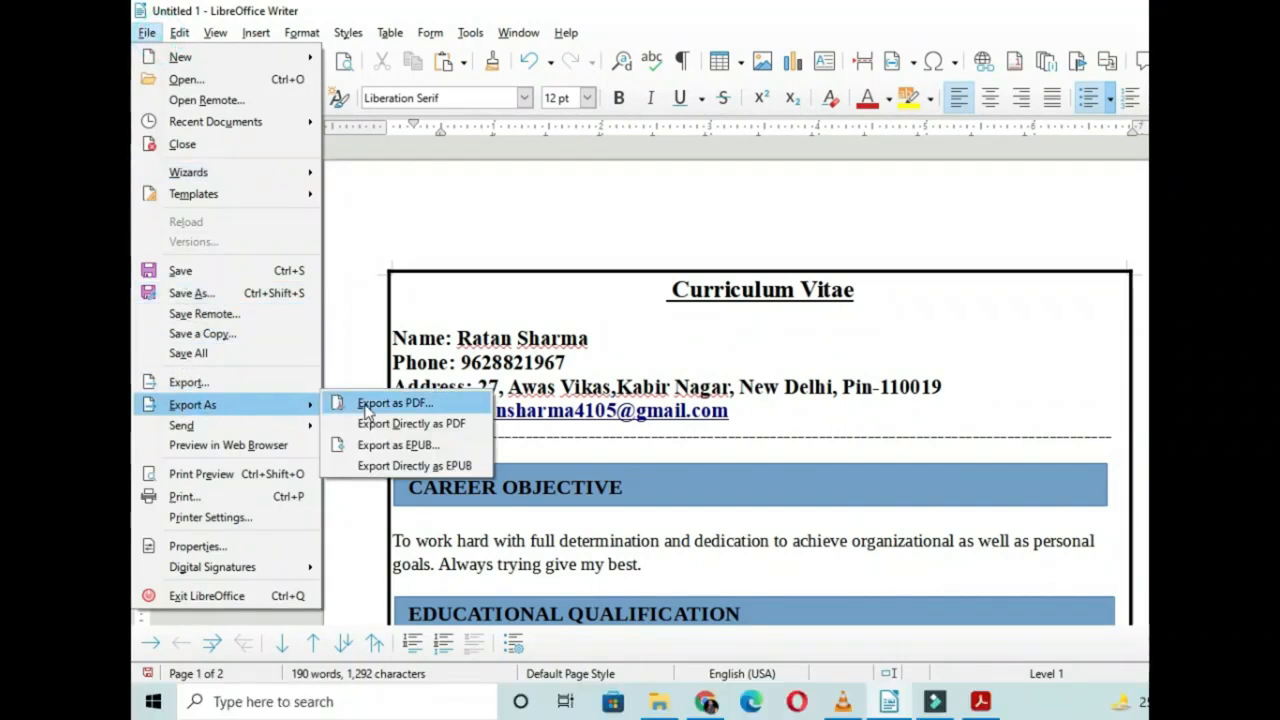
pyautogui.click(390, 403)
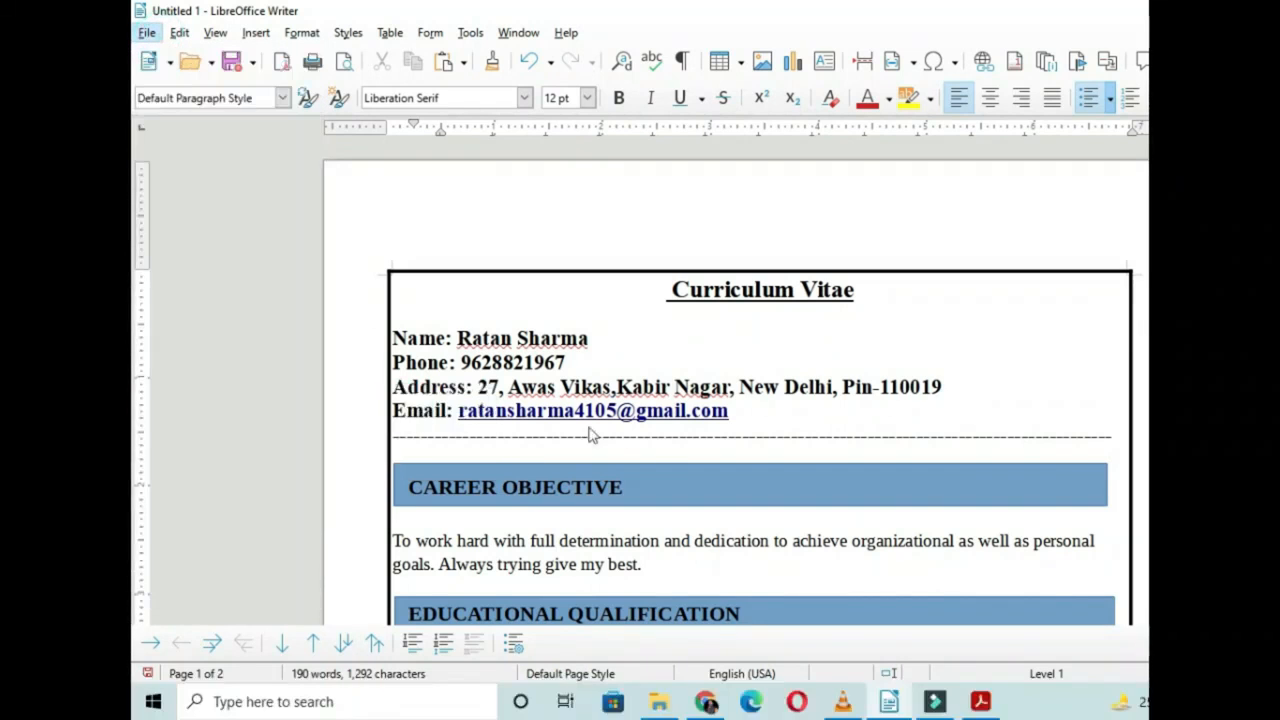
pyautogui.click(510, 218)
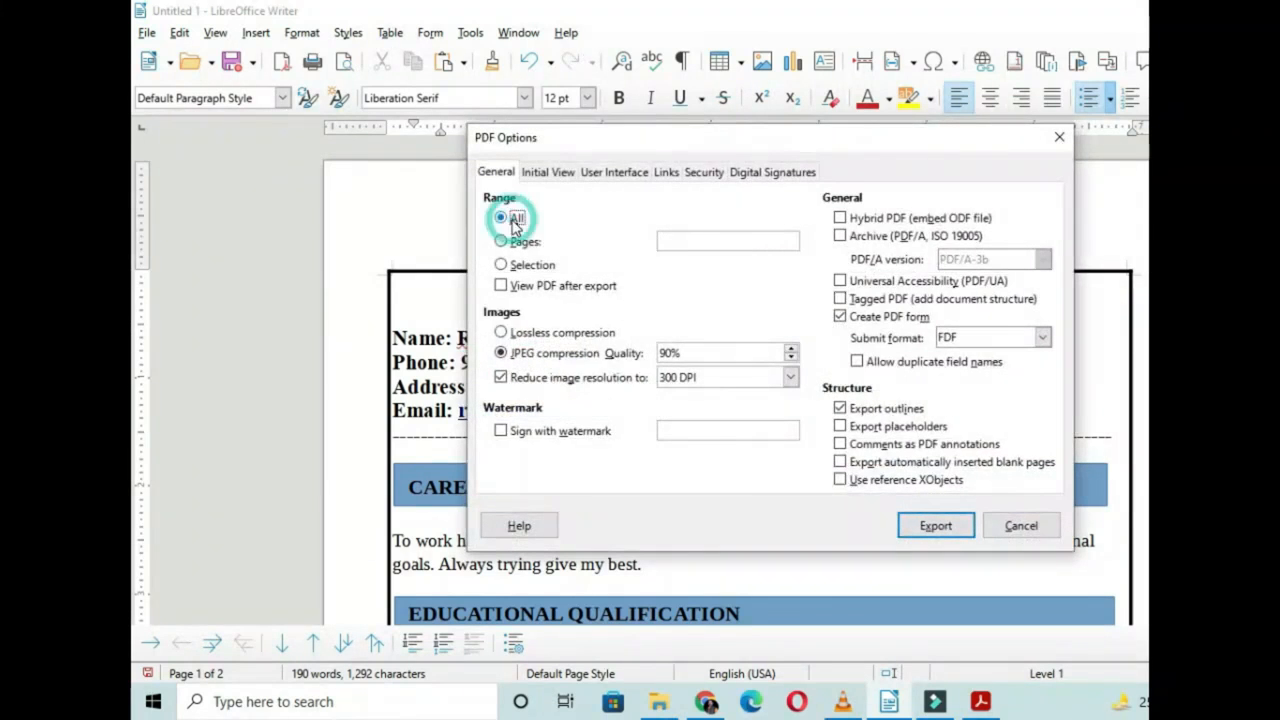
pyautogui.click(945, 530)
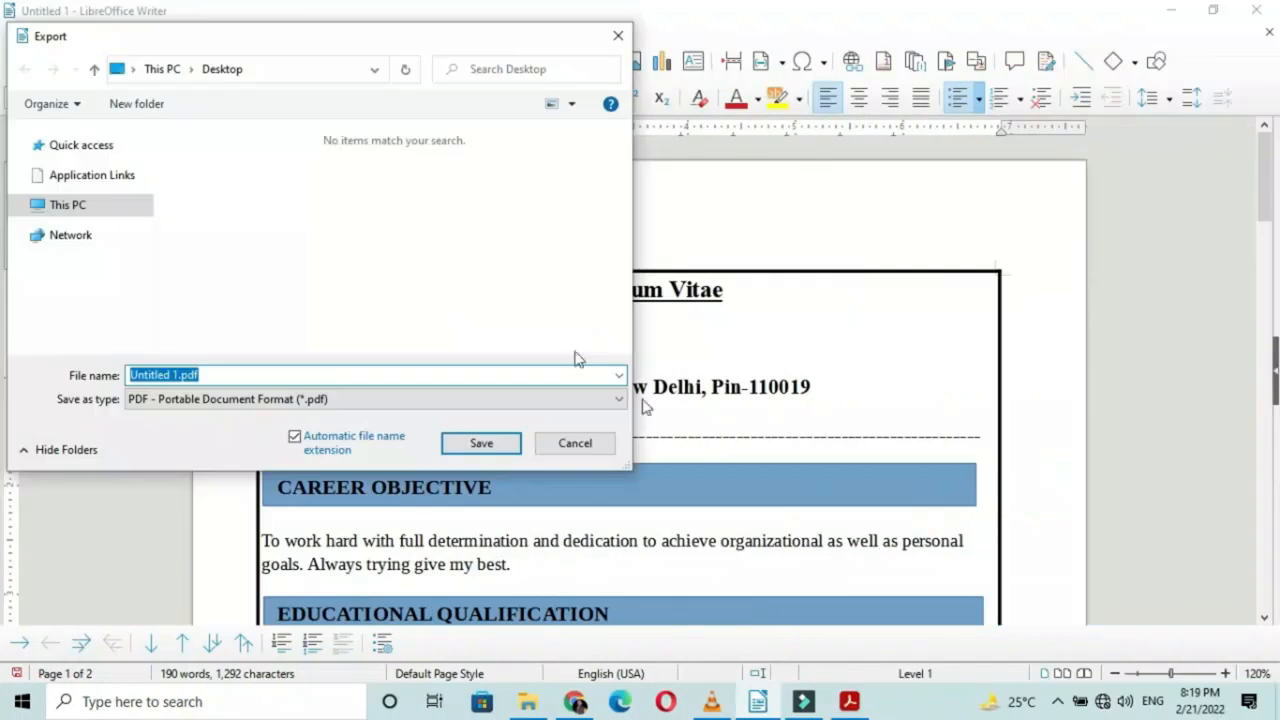
# Save the exported PDF on the Desktop under the file name cv.
pyautogui.moveTo(175, 37); pyautogui.dragTo(320, 88)
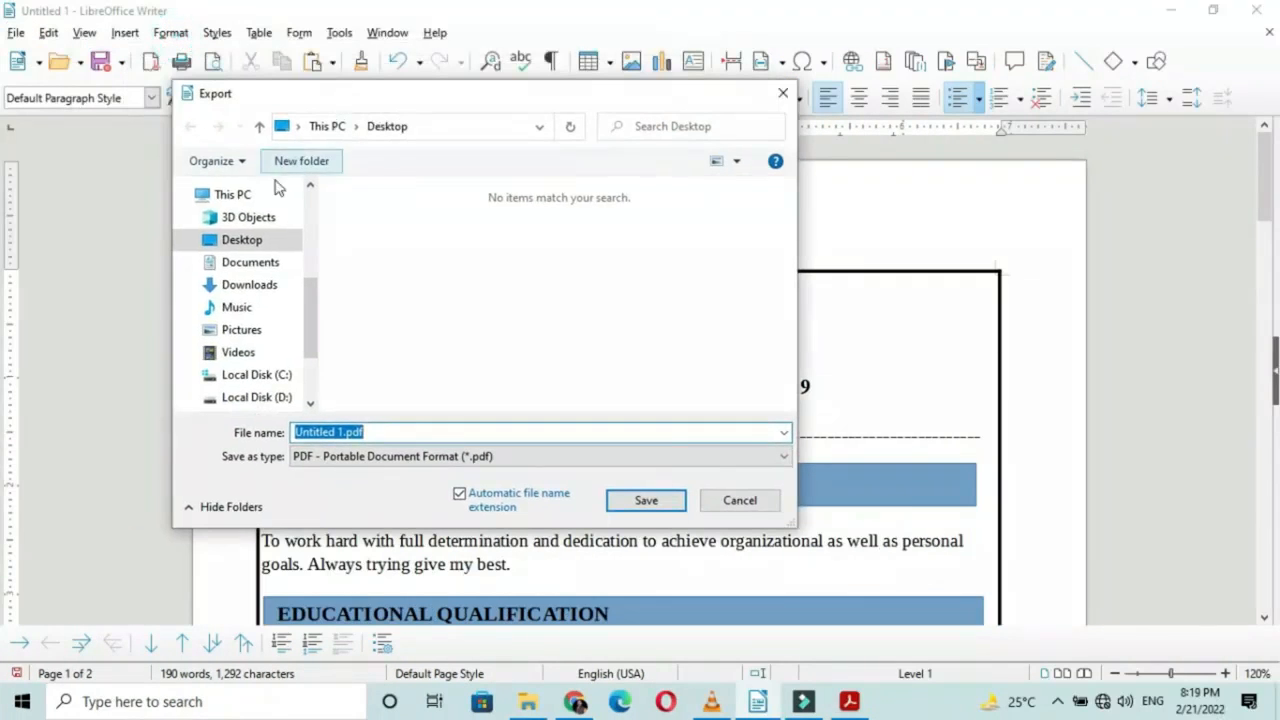
pyautogui.click(255, 240)
pyautogui.click(328, 432)
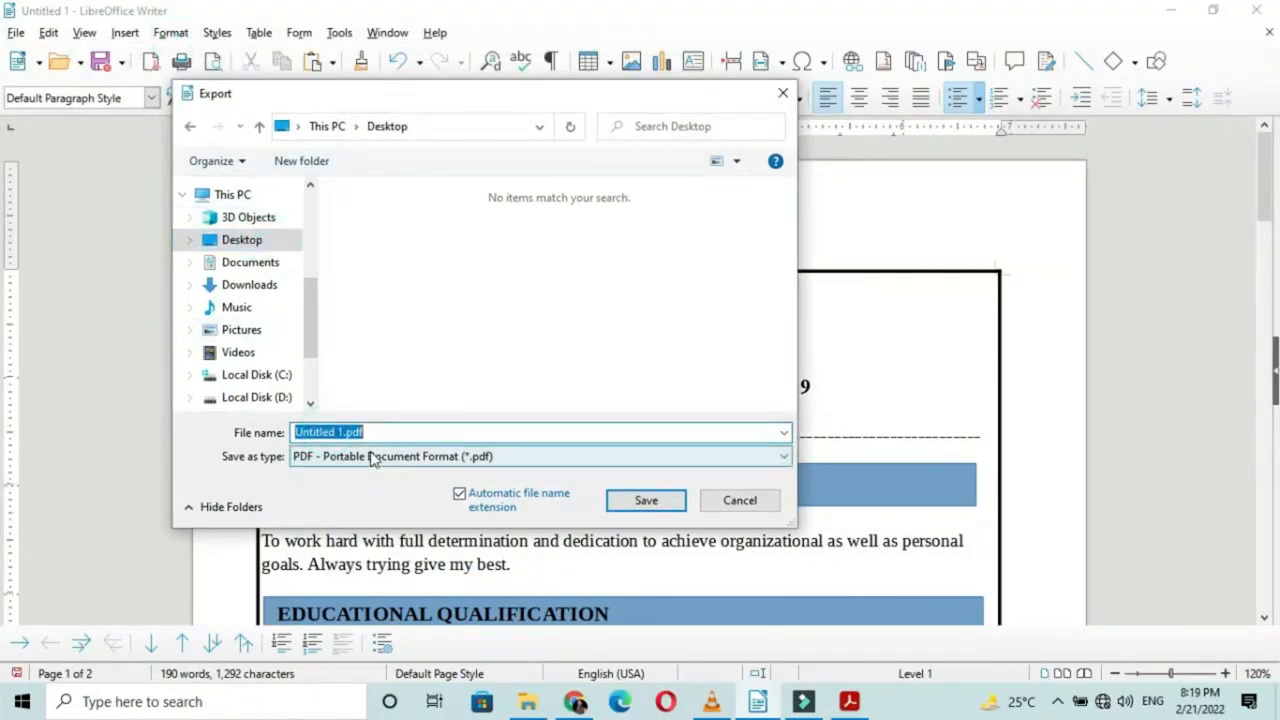
pyautogui.write('cv')
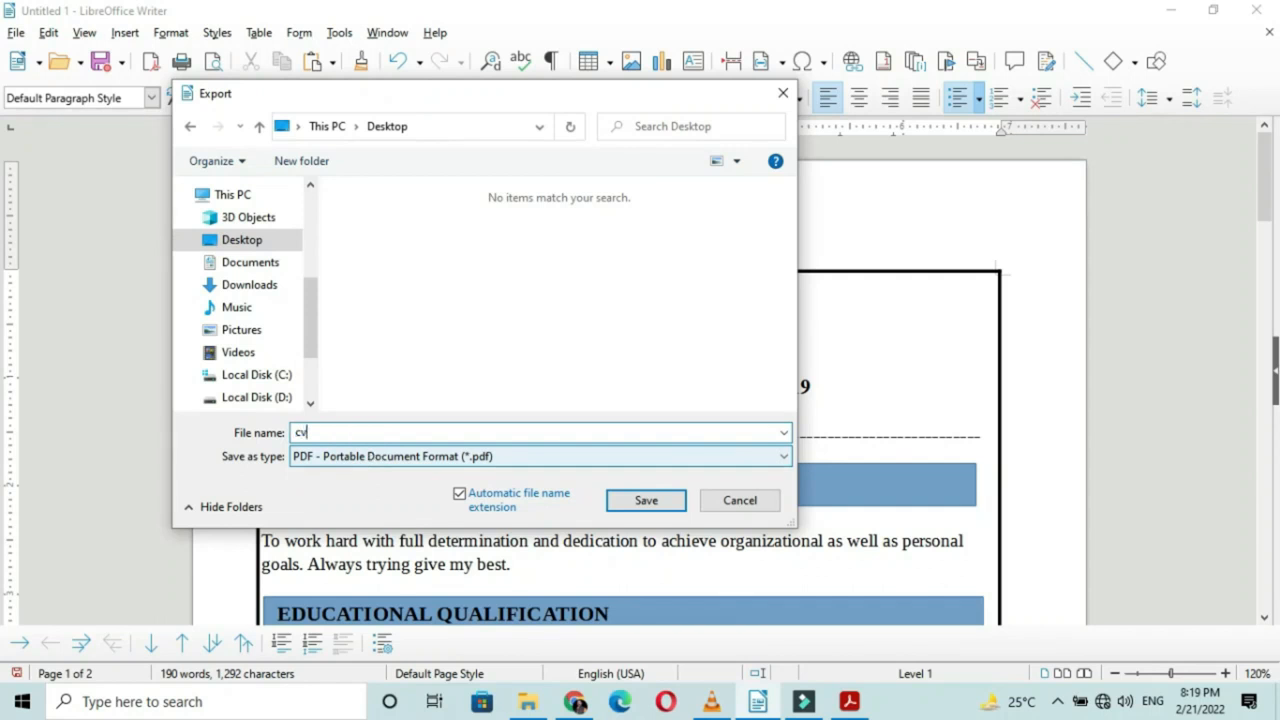
pyautogui.click(646, 503)
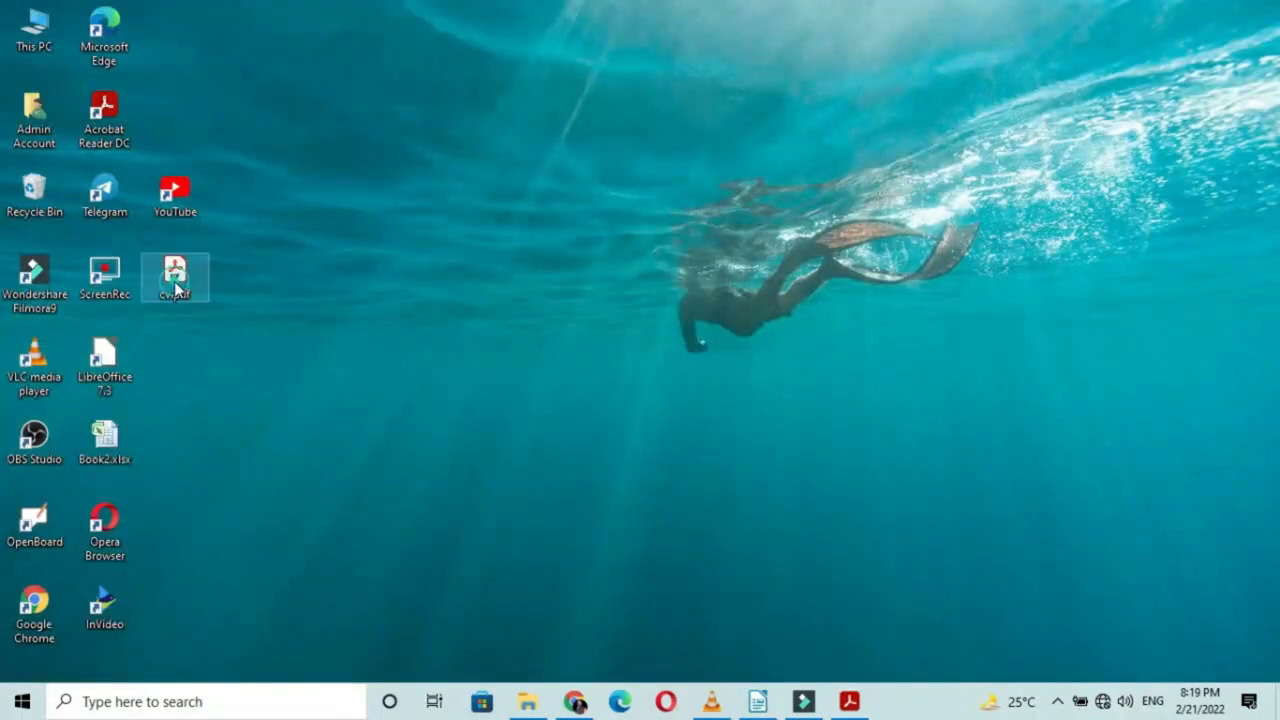
# Open cv.pdf from the desktop in Adobe Acrobat Reader and check the layout of both pages, returning to the beginning.
pyautogui.click(174, 281)
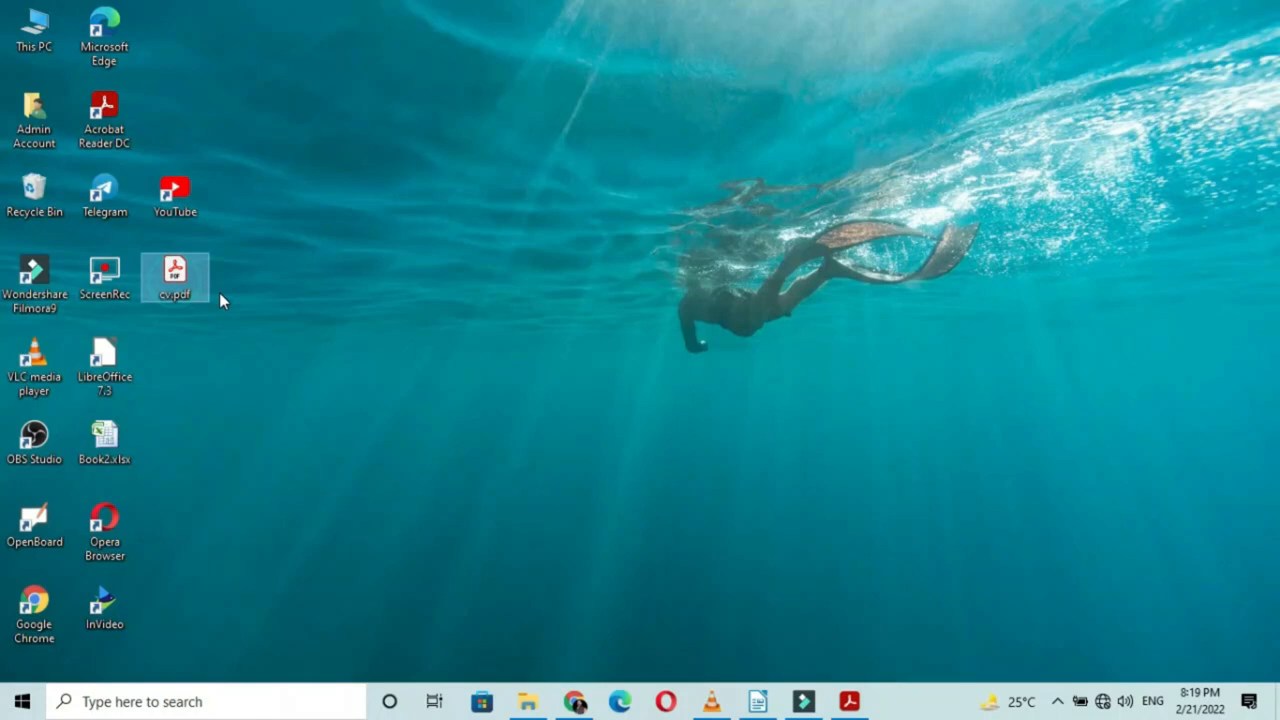
pyautogui.doubleClick(180, 280)
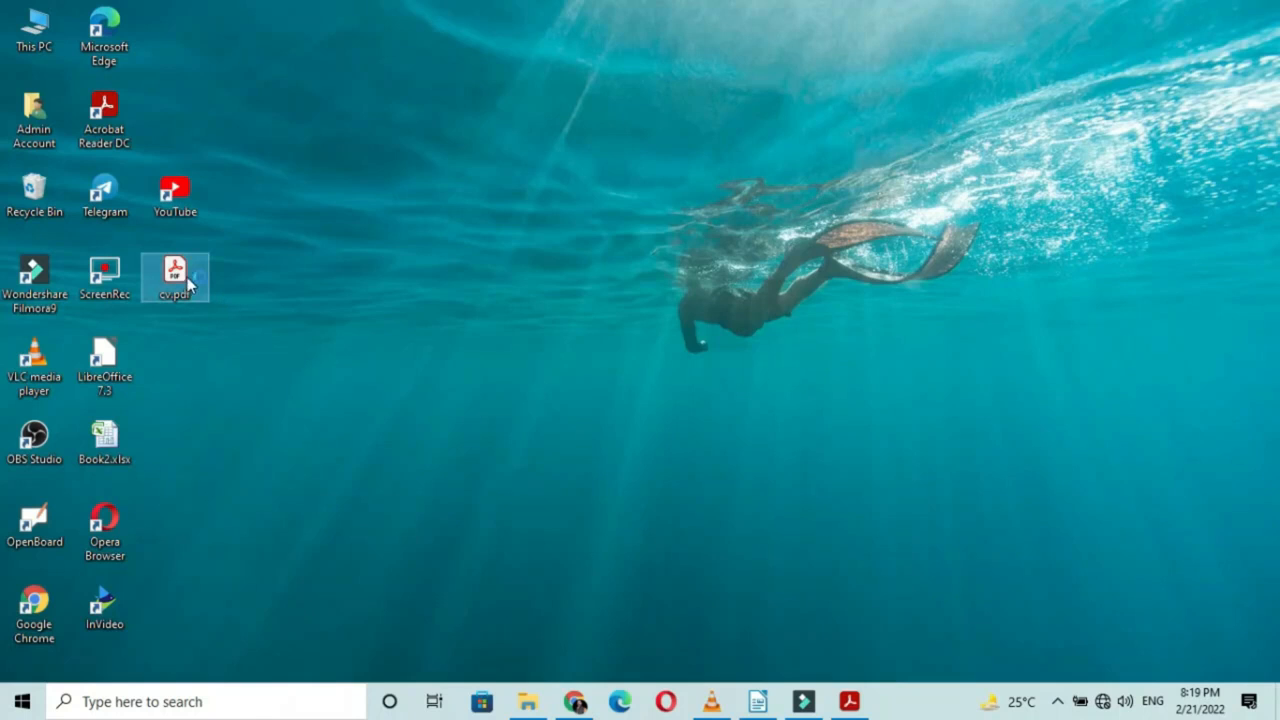
pyautogui.scroll(-1, 643, 351)
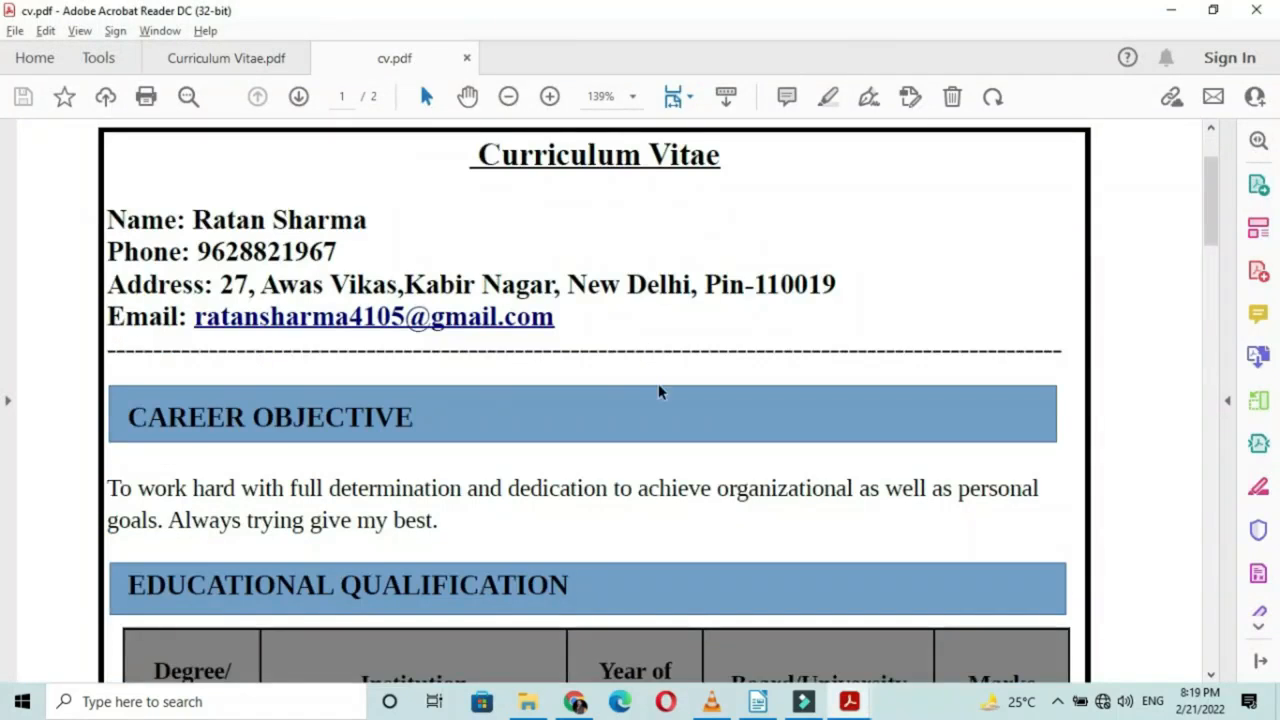
pyautogui.scroll(-5, 658, 383)
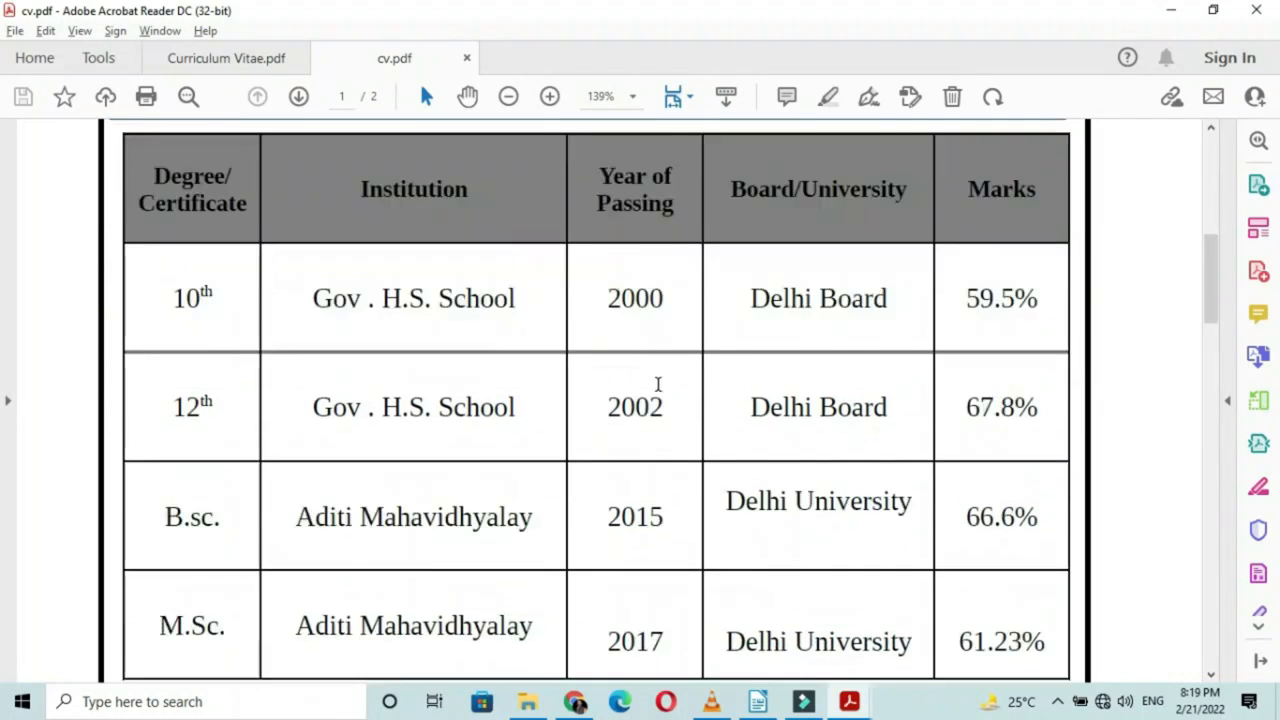
pyautogui.scroll(-10, 658, 383)
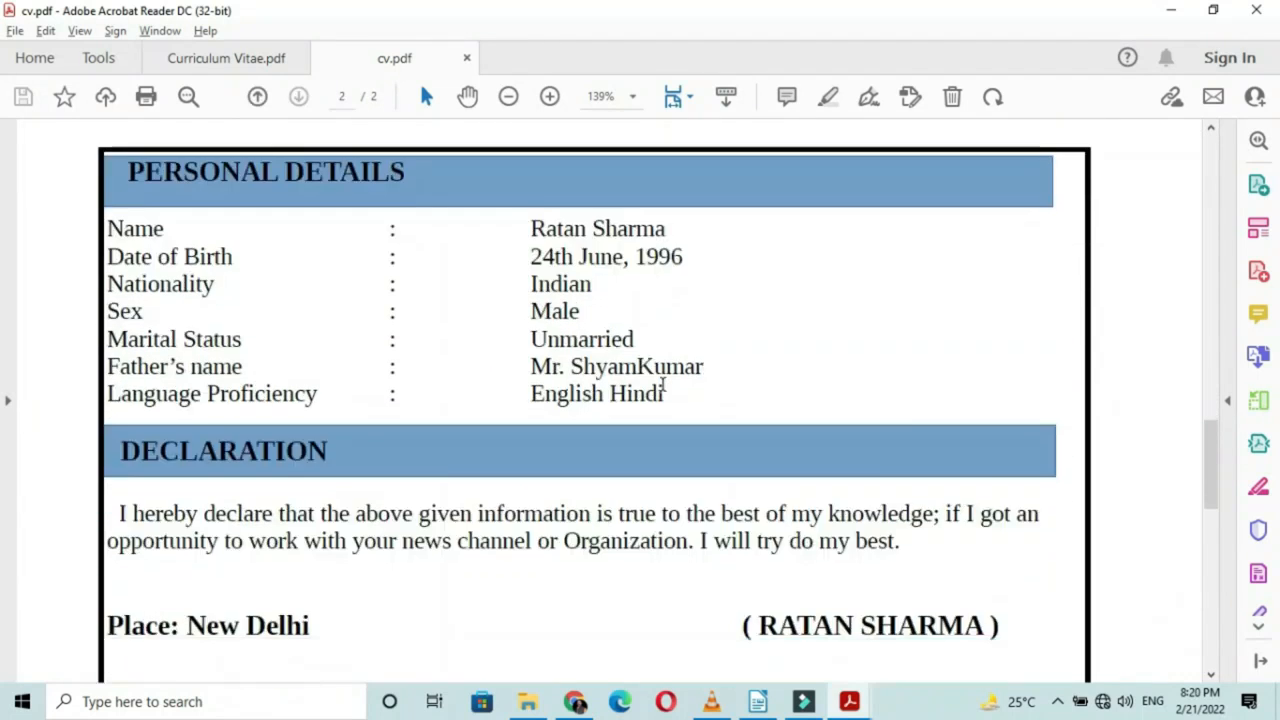
pyautogui.scroll(-2, 663, 385)
pyautogui.press('Home')
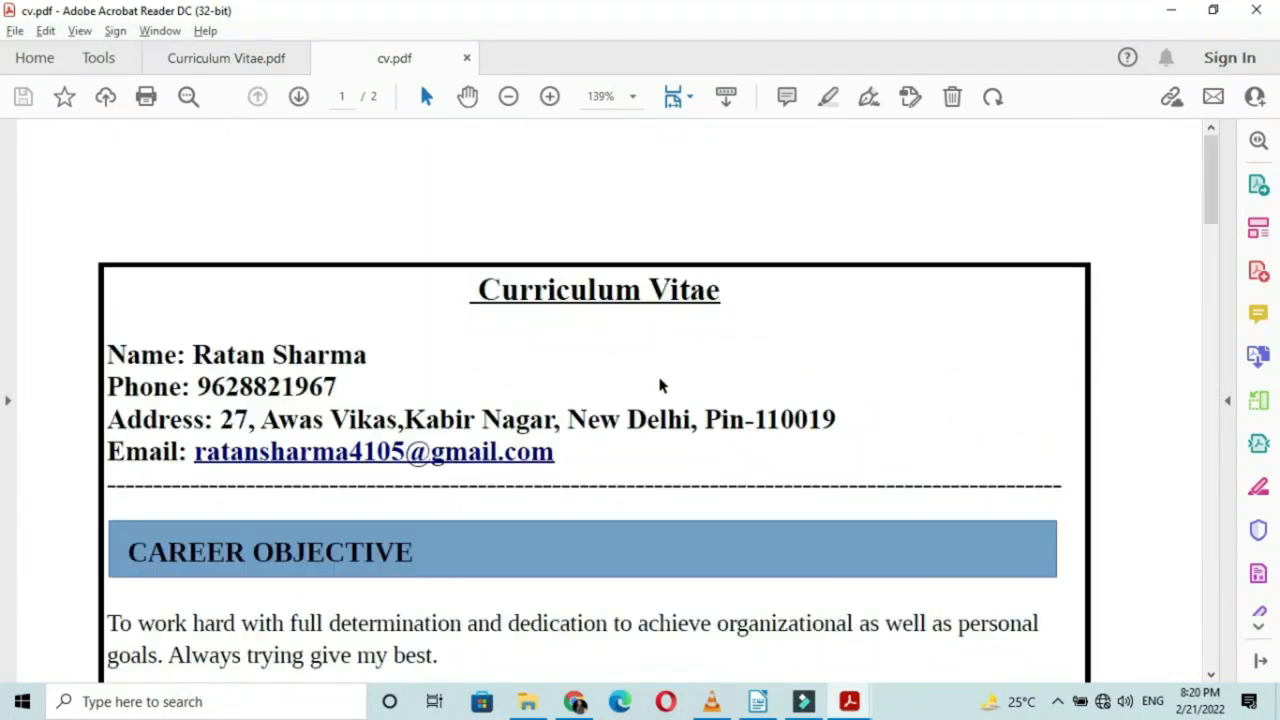